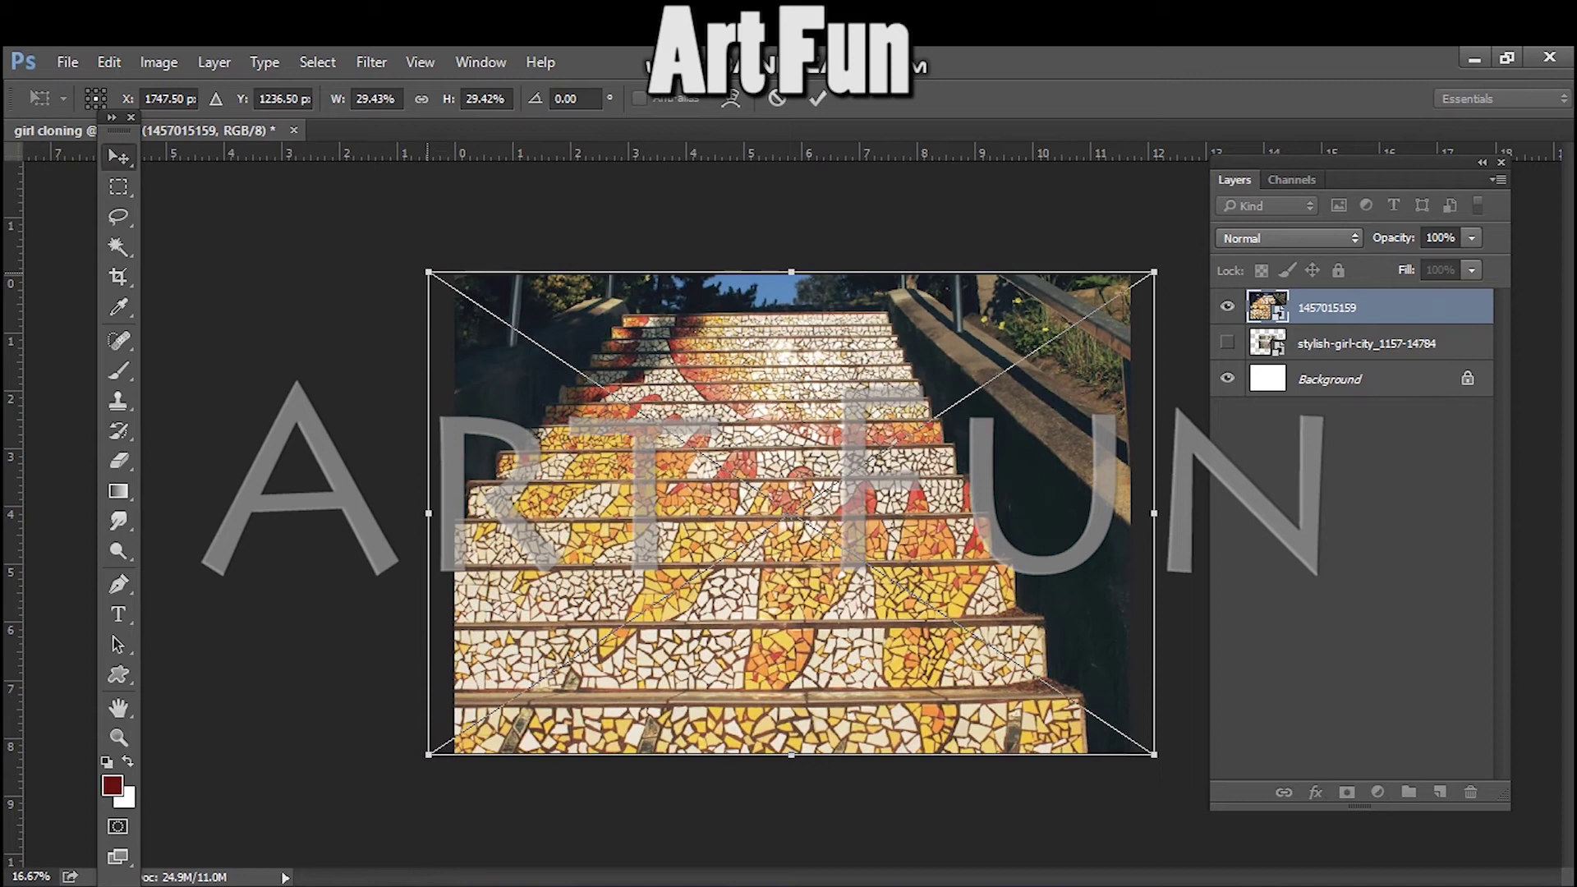
click(1365, 343)
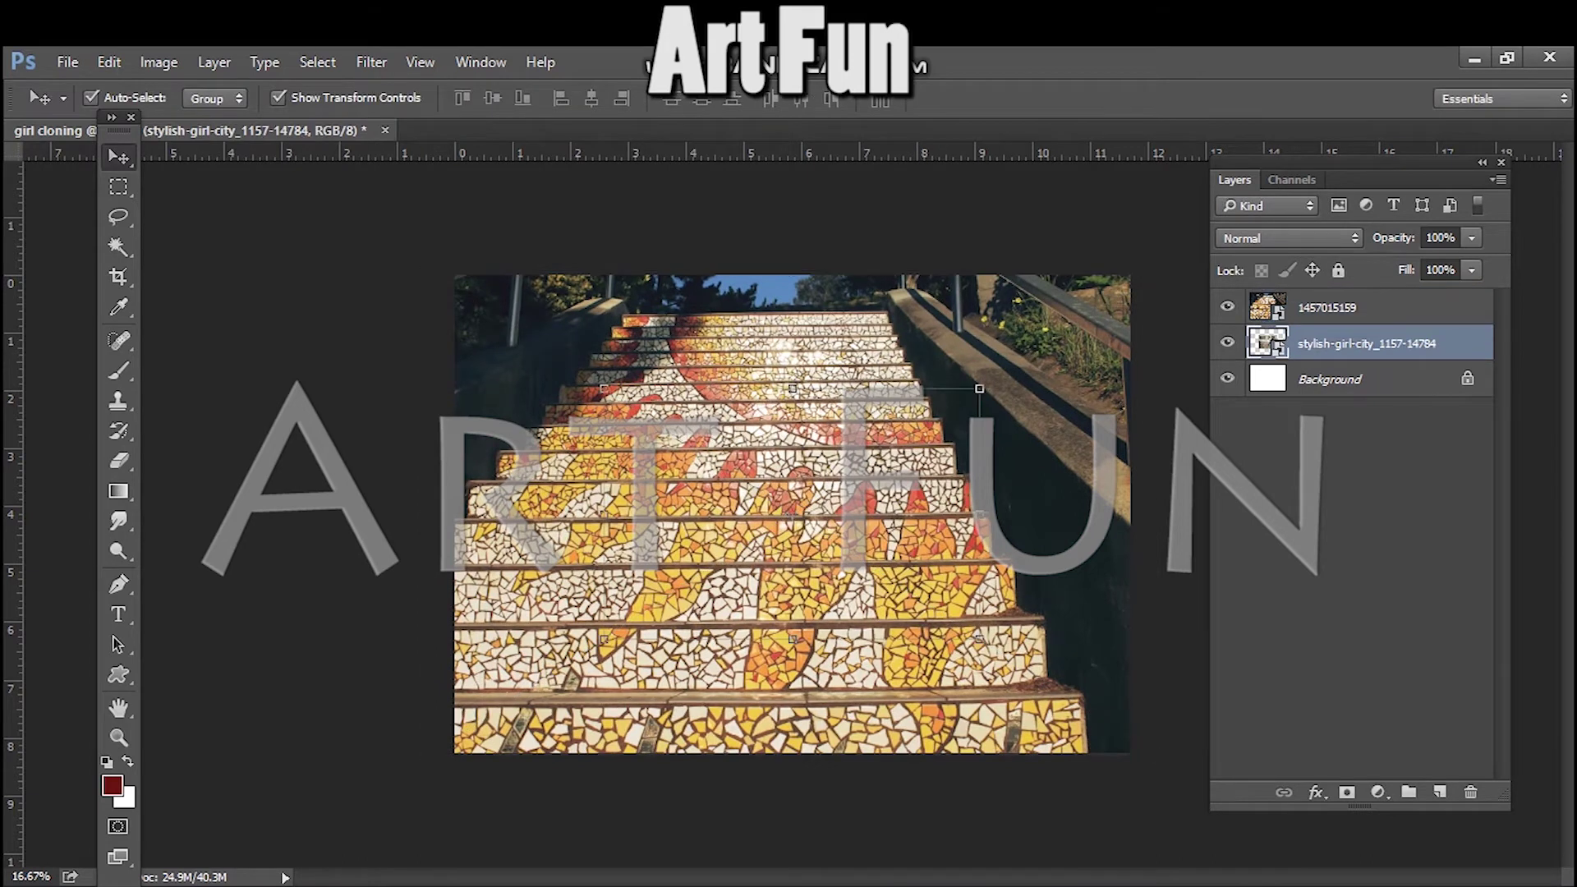
right_click(1349, 307)
click(1075, 556)
right_click(1305, 343)
click(1013, 556)
mouse_move(1366, 343)
mouse_down()
mouse_move(1365, 307)
mouse_move(1366, 343)
mouse_up()
click(1227, 307)
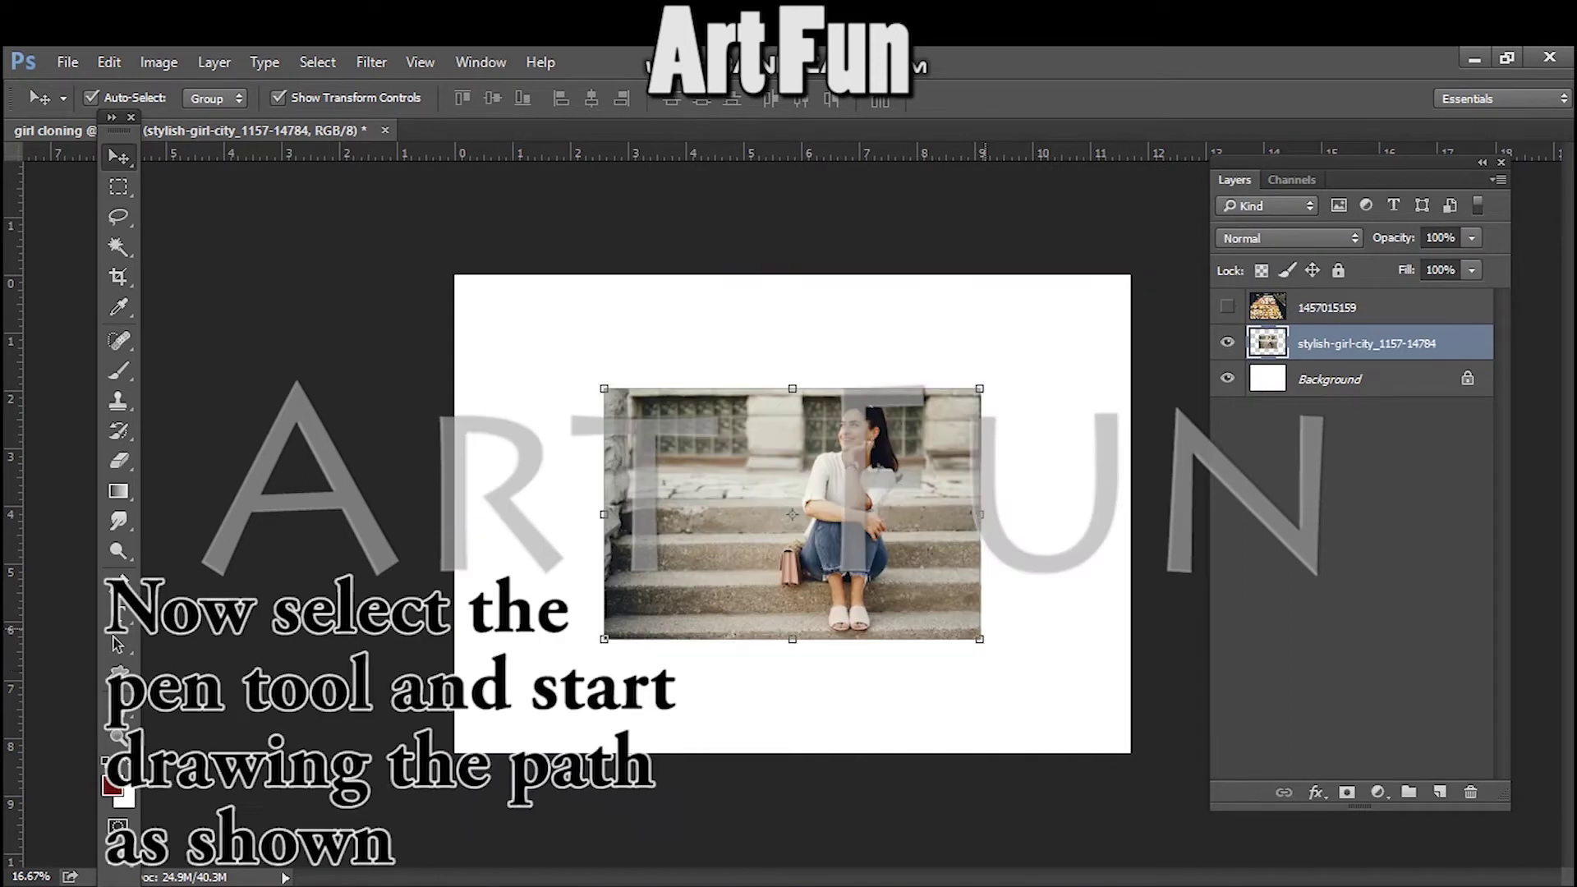
- Enlarge the stylish-girl-city photo to about 190% so it covers the whole canvas
drag(980, 638, 1149, 749)
drag(606, 386, 450, 274)
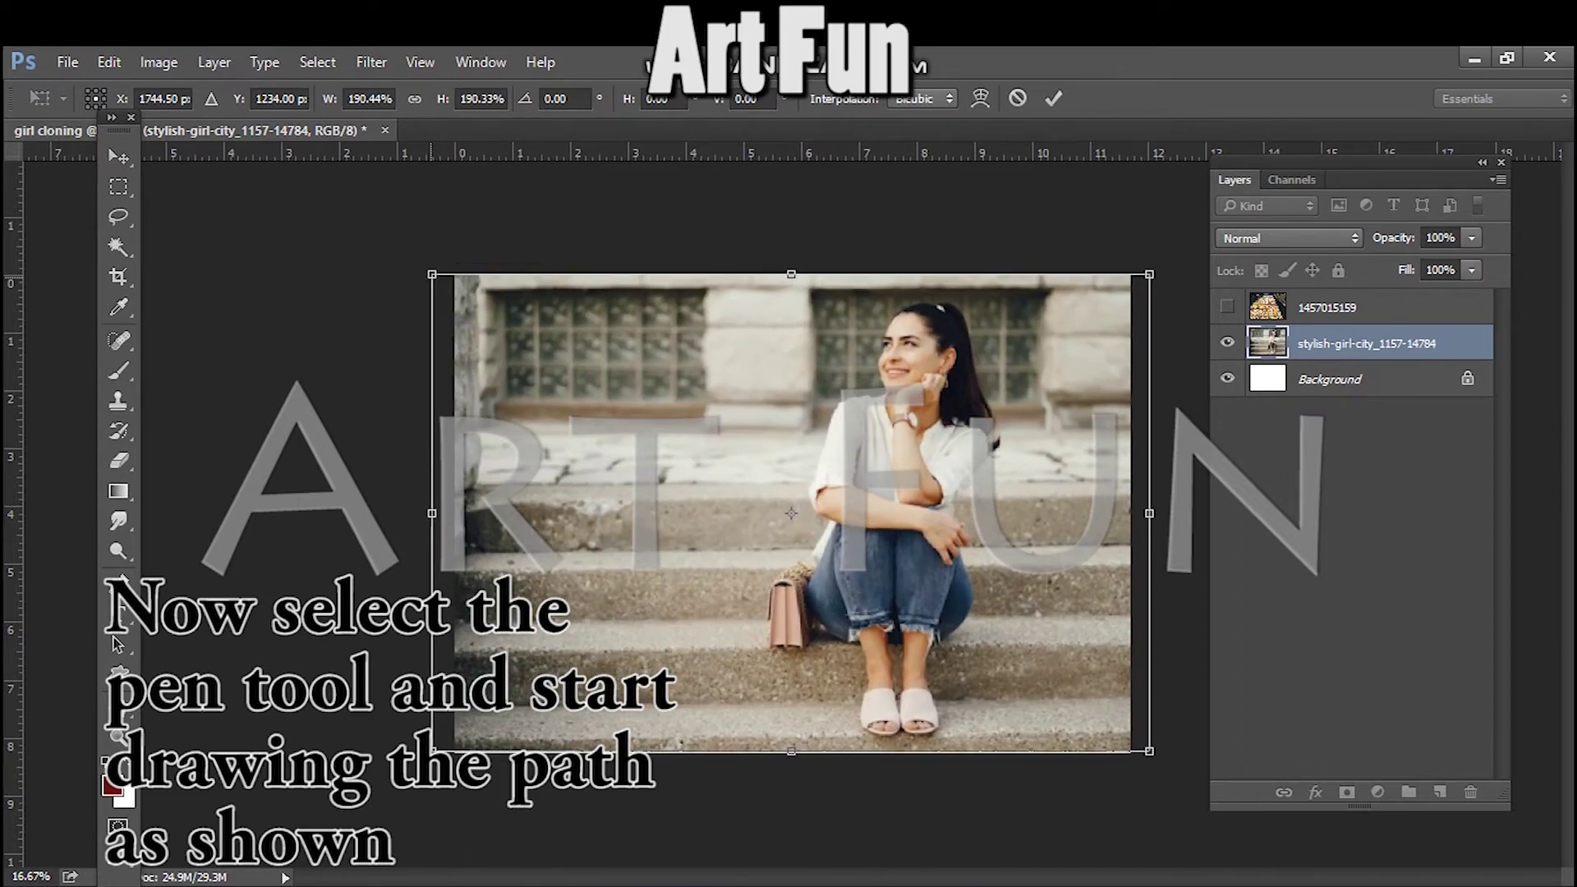
key(Return)
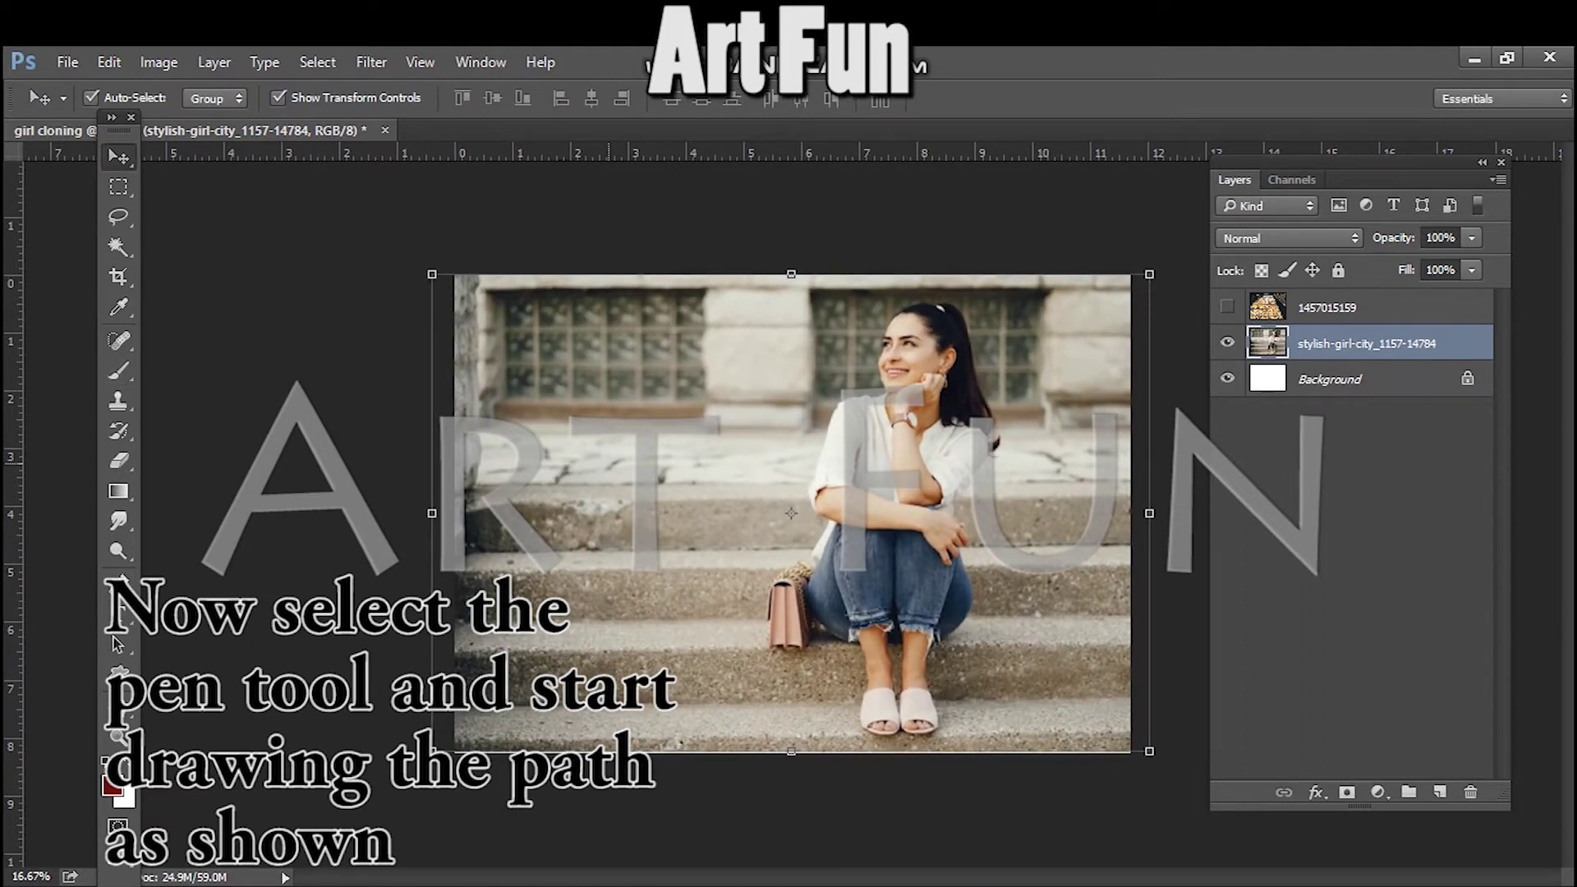
- Start a Pen tool path at the handbag's lower left corner and trace along its bottom edge
key(ctrl+plus)
key(ctrl+plus)
key(ctrl+plus)
drag(854, 559, 508, 536)
drag(444, 493, 445, 179)
drag(503, 506, 504, 469)
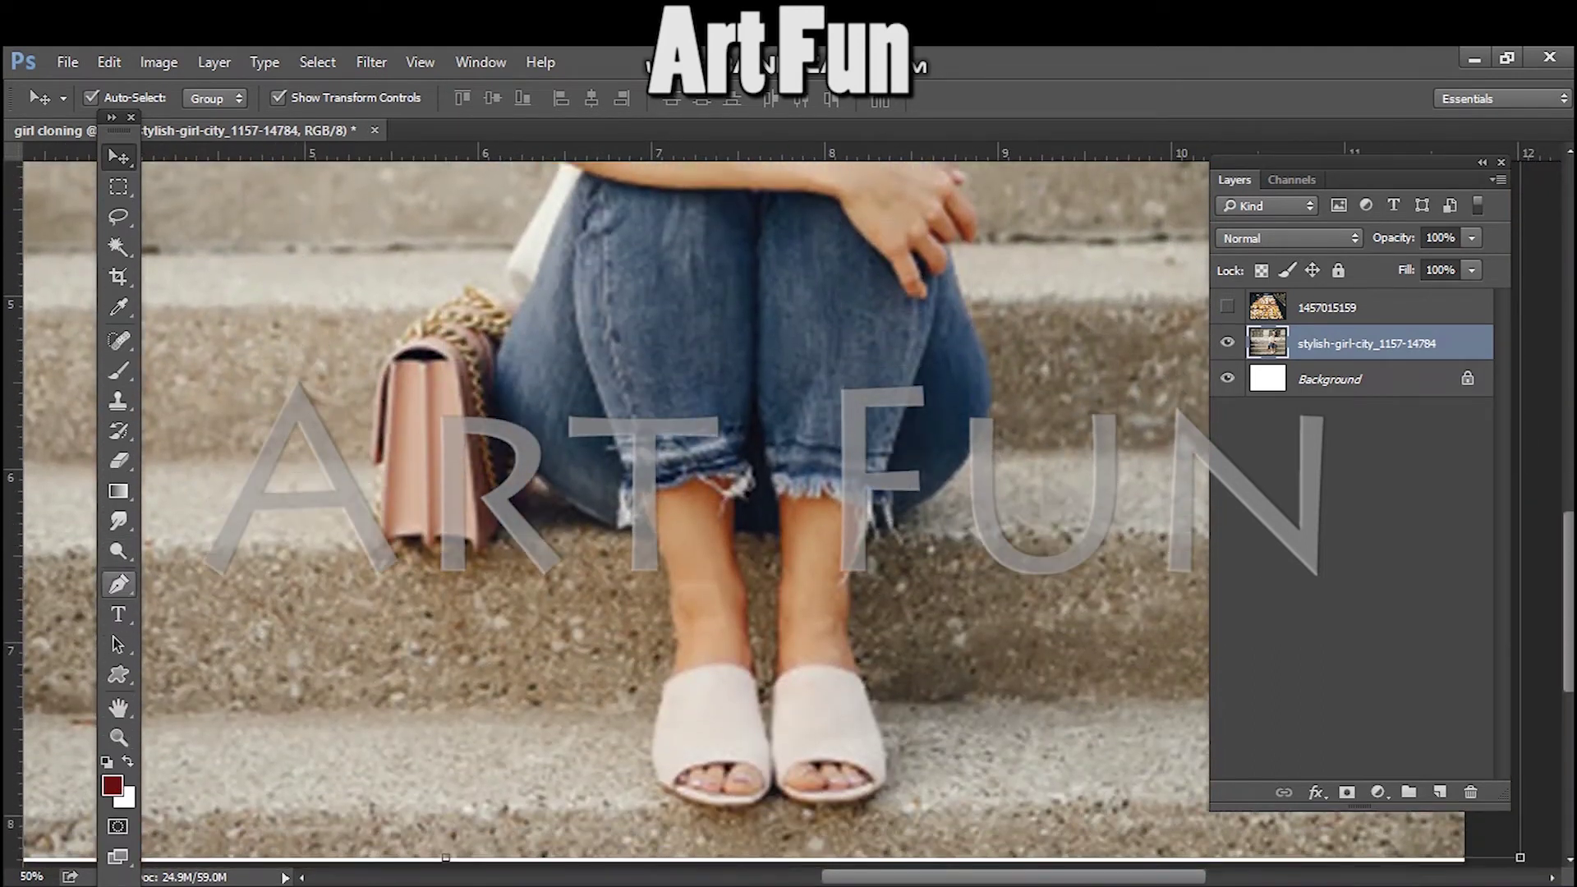
click(119, 584)
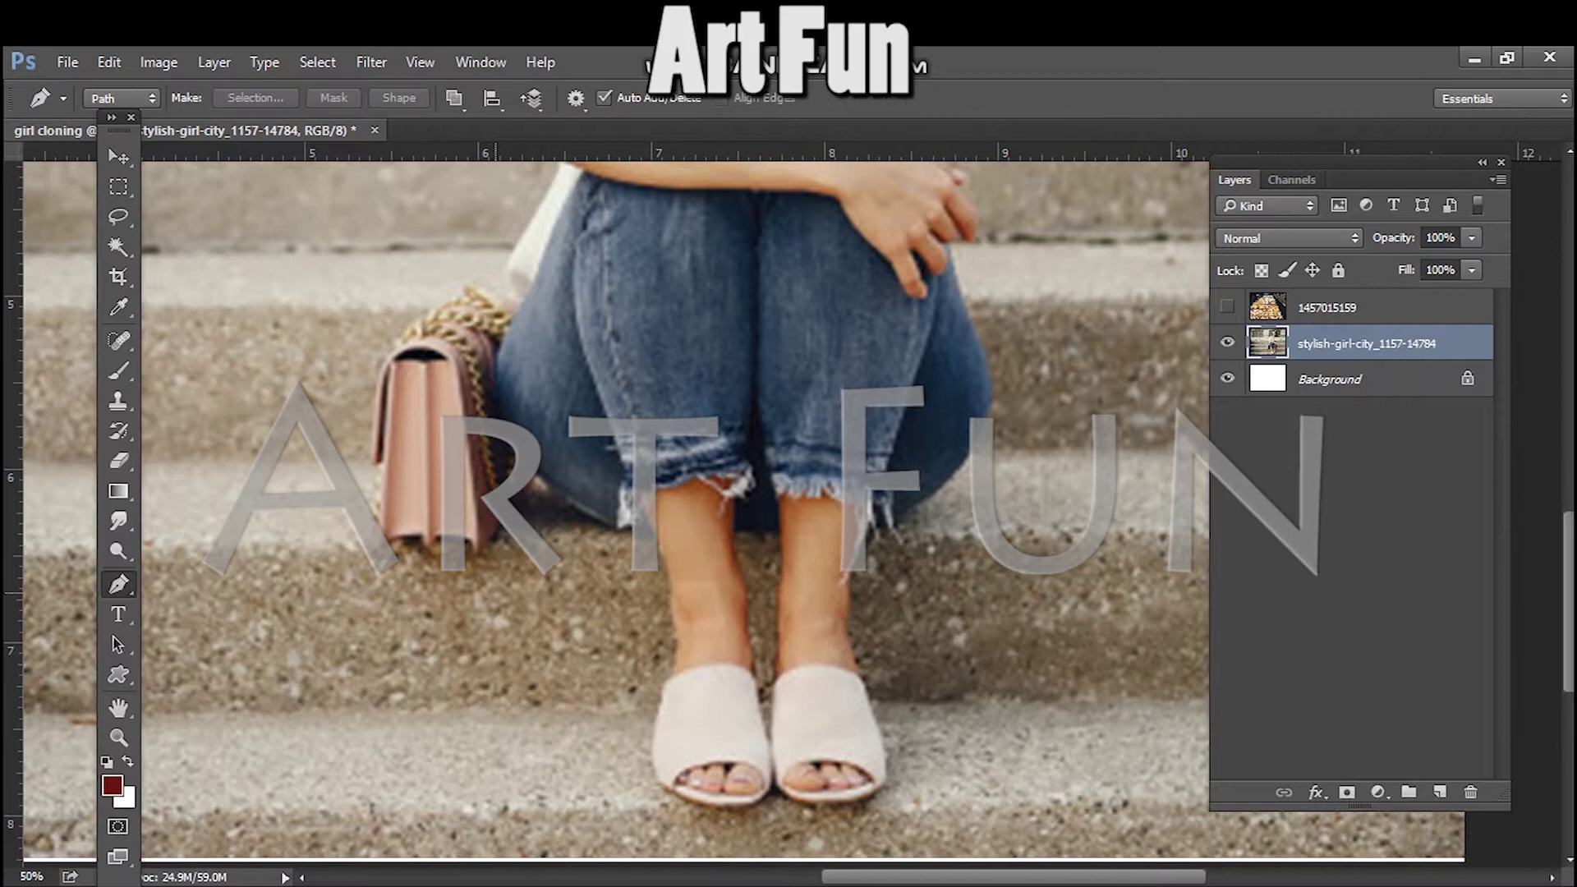
key(ctrl+plus)
key(ctrl+plus)
key(ctrl+plus)
scroll(792, 514, left, 5)
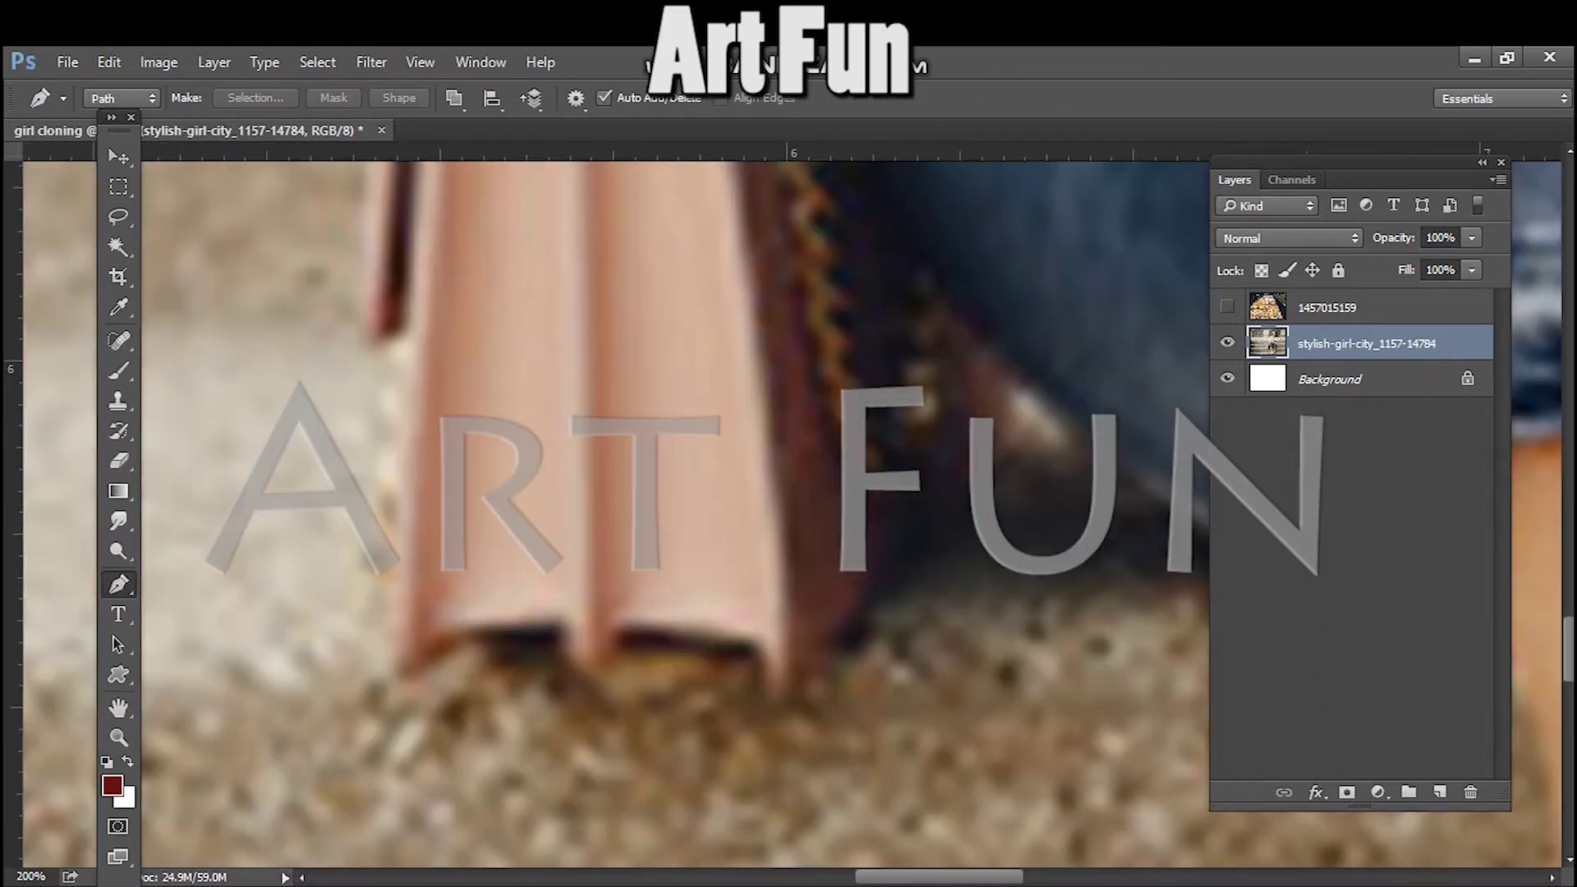
scroll(657, 509, left, 5)
click(823, 673)
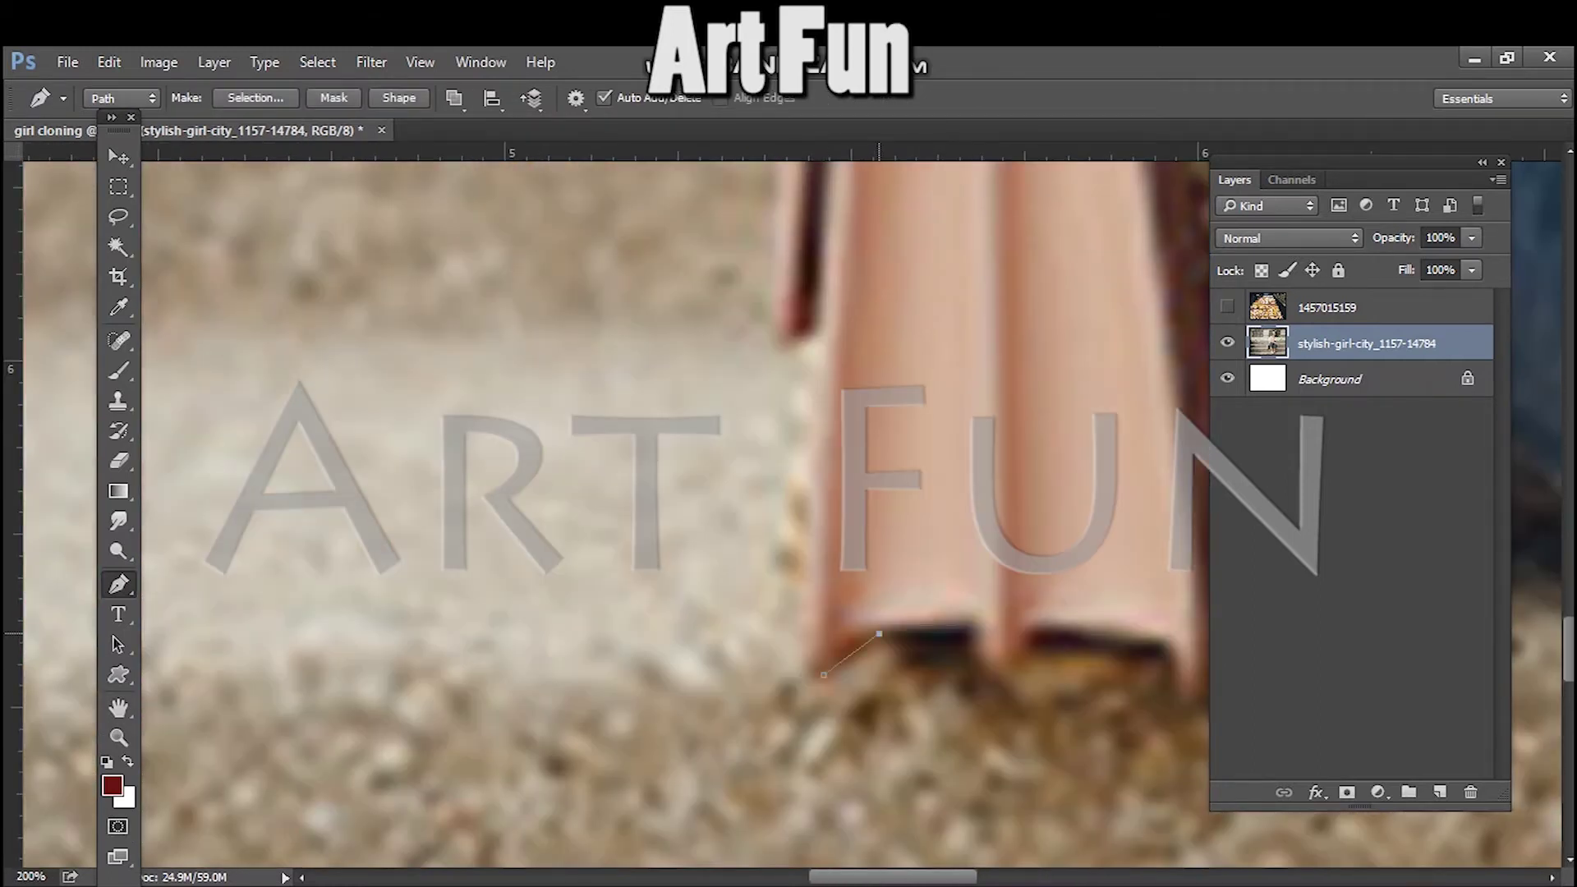
drag(998, 670, 1044, 597)
alt+click(999, 670)
drag(919, 877, 966, 876)
click(742, 642)
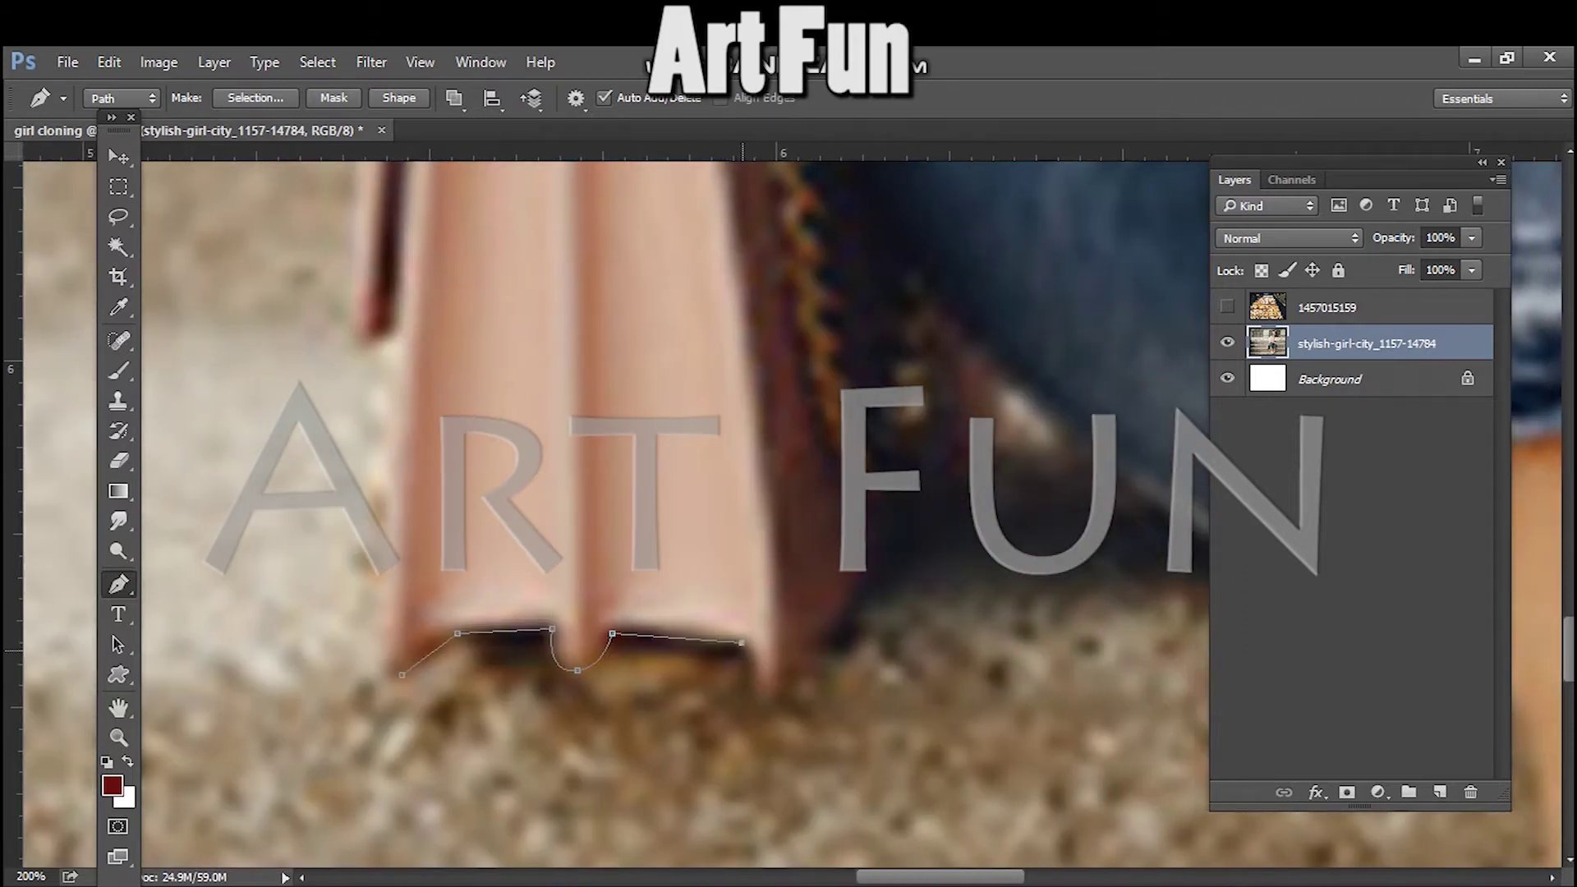
- Continue the path around the handbag's lower right corner and up to the gap beside the jeans
drag(749, 693, 742, 726)
drag(805, 670, 844, 594)
alt+click(805, 670)
drag(1009, 440, 992, 354)
scroll(1010, 400, right, 5)
drag(945, 573, 1169, 550)
alt+click(945, 573)
key(ctrl+alt+z)
key(ctrl+alt+z)
key(ctrl+alt+z)
- Trace the underside of the jeans from beside the handbag to the frayed cuff at the left leg
drag(854, 532, 904, 556)
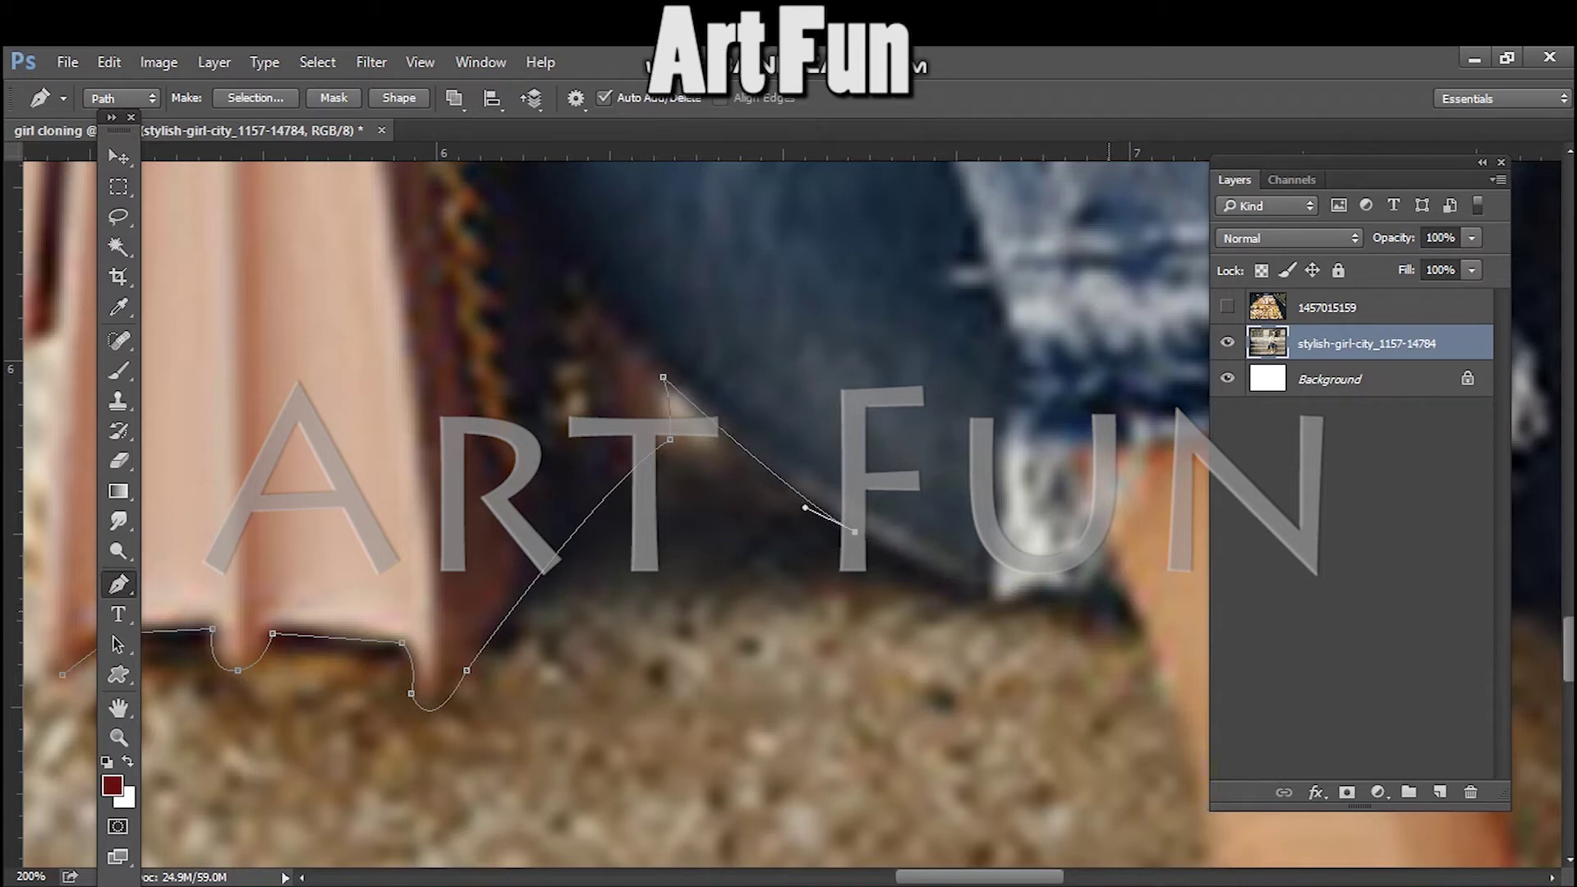
drag(988, 601, 1117, 604)
scroll(1152, 656, down, 3)
scroll(1151, 656, right, 8)
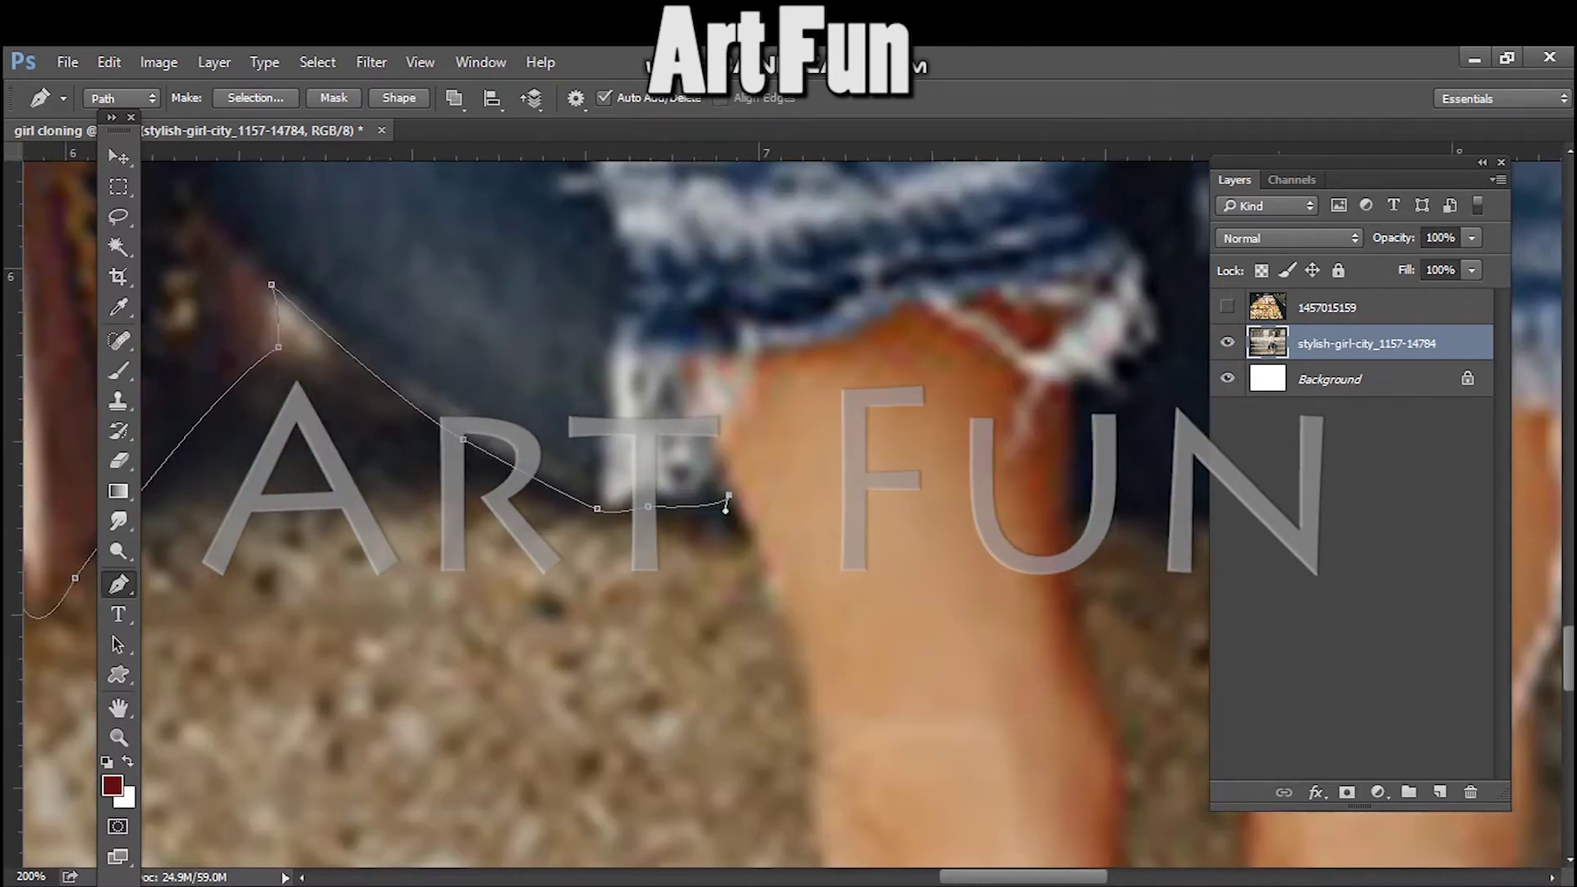
- Extend the path down the outer edge of the left leg to the top of the sandal
drag(805, 744, 805, 846)
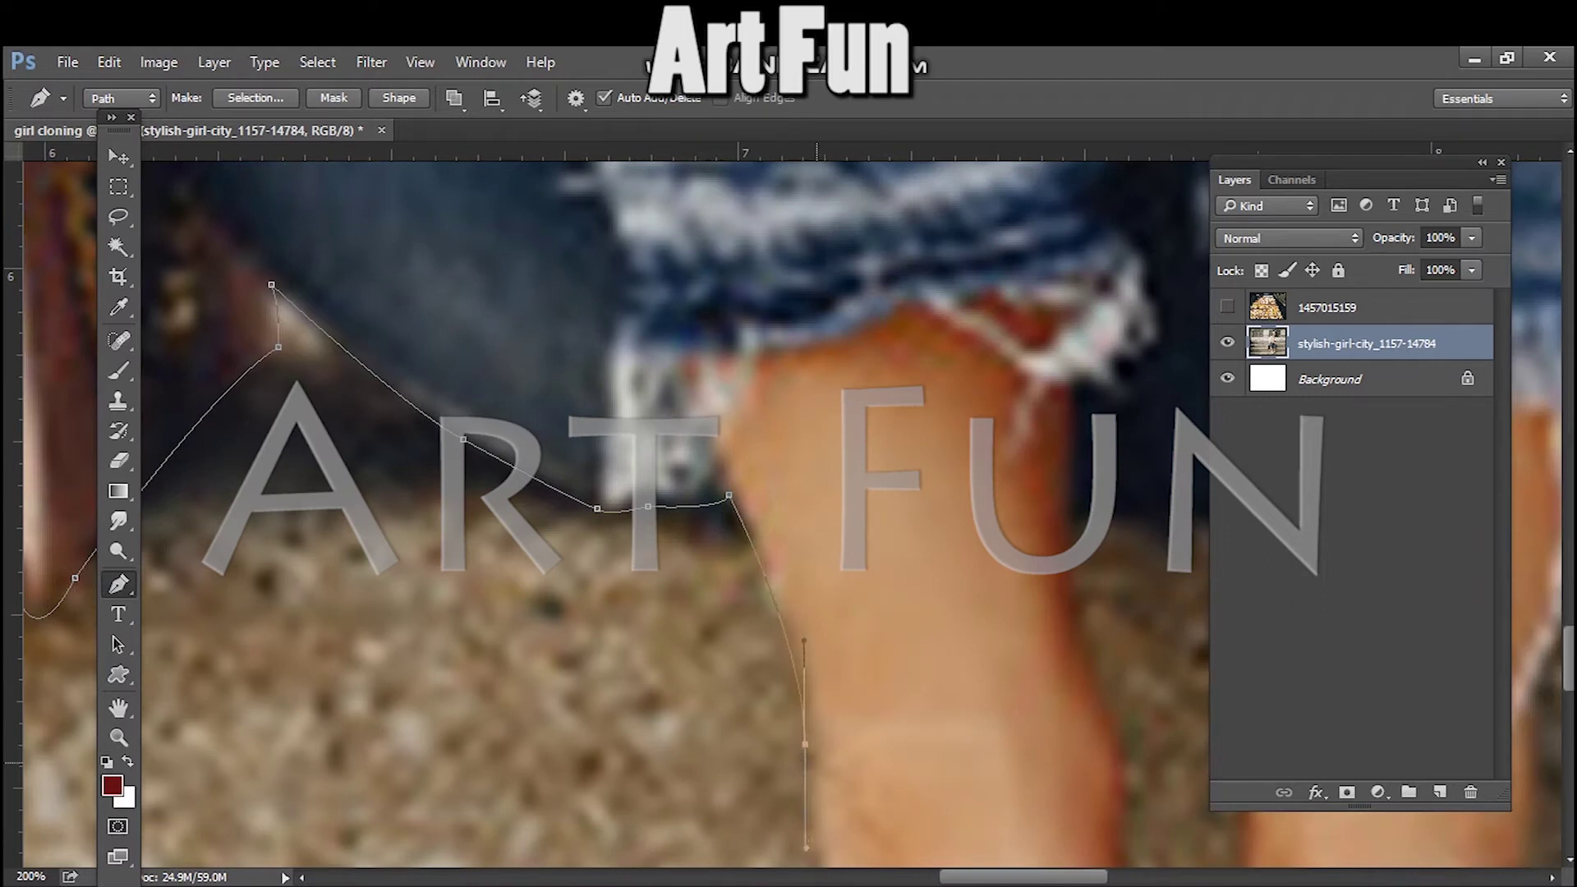
scroll(805, 746, down, 5)
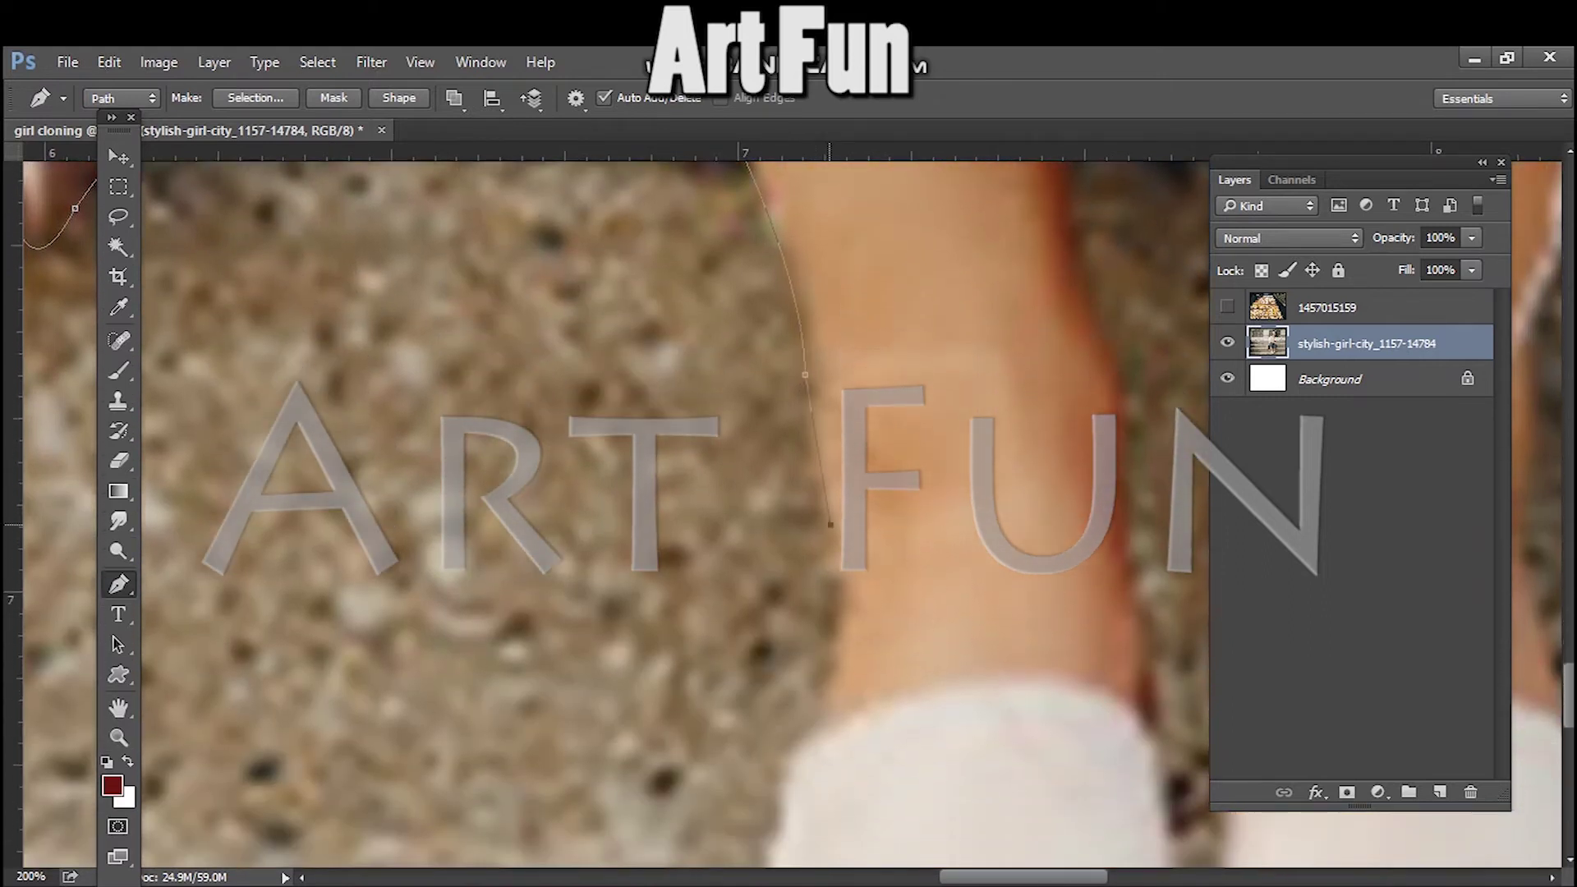
drag(830, 523, 846, 555)
scroll(813, 526, down, 3)
drag(816, 729, 784, 830)
alt+click(816, 511)
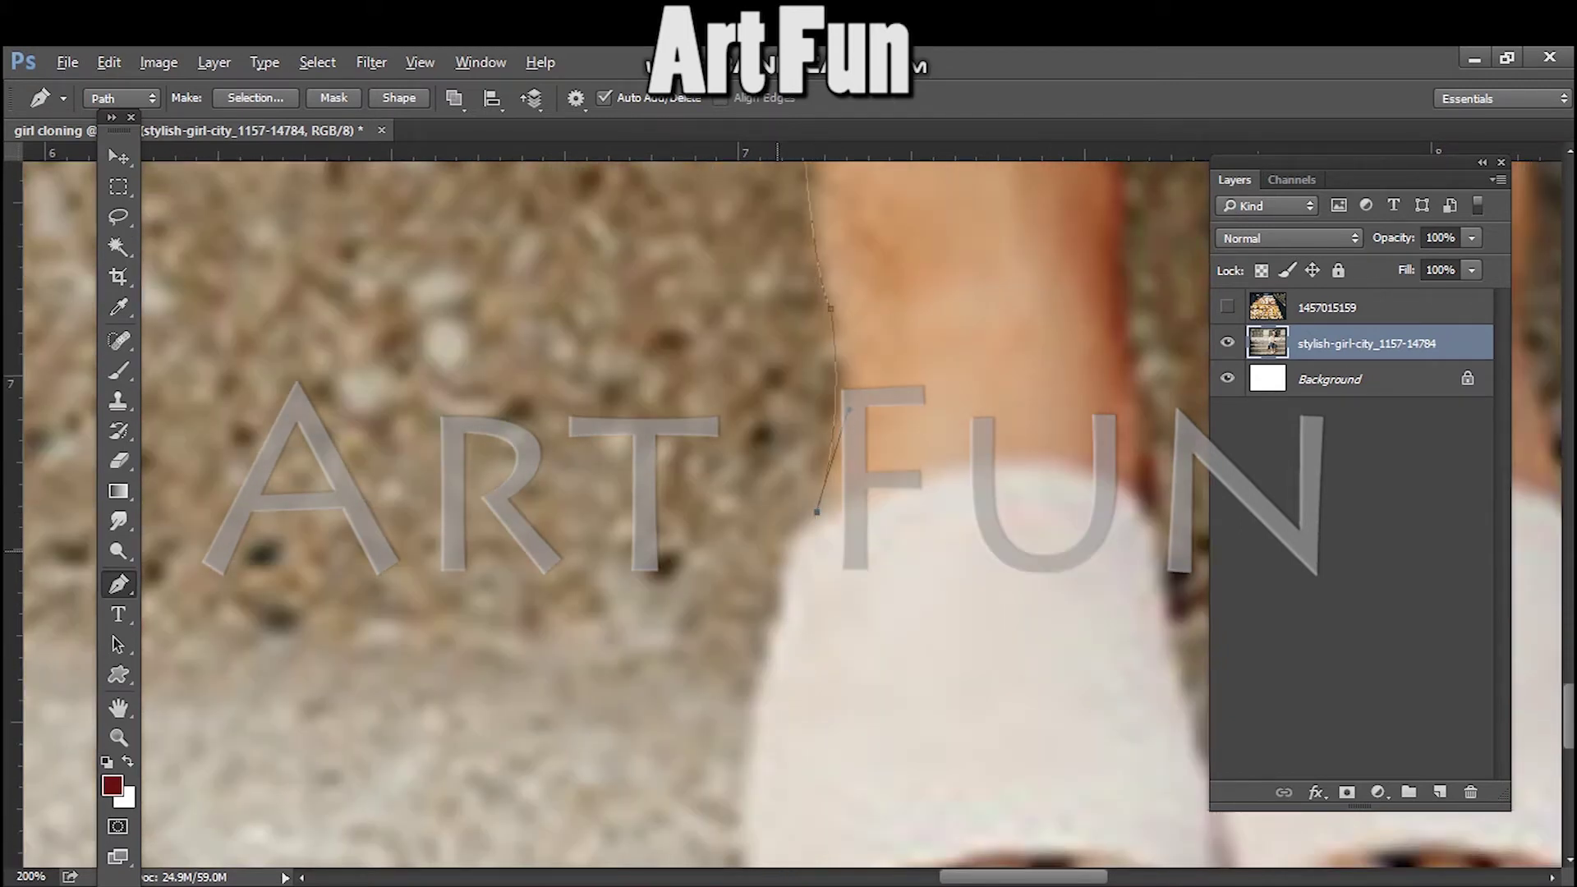
- Trace the left sandal's outer side and around the front of its sole with curved anchor points
click(779, 598)
scroll(780, 640, down, 2)
drag(749, 706, 780, 863)
alt+click(749, 677)
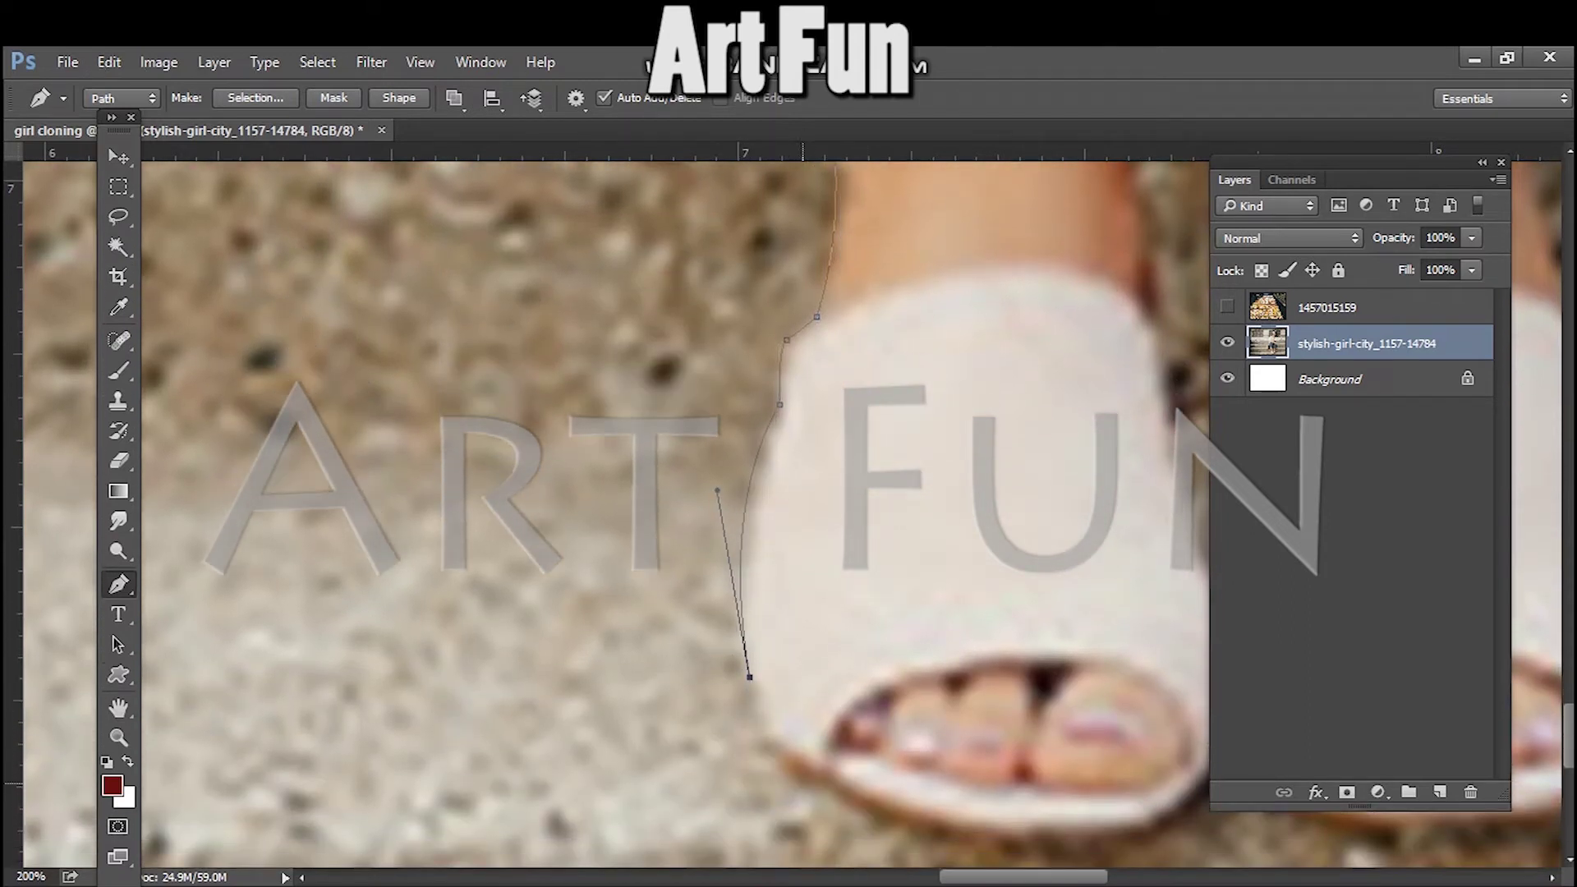
drag(1140, 834, 1236, 813)
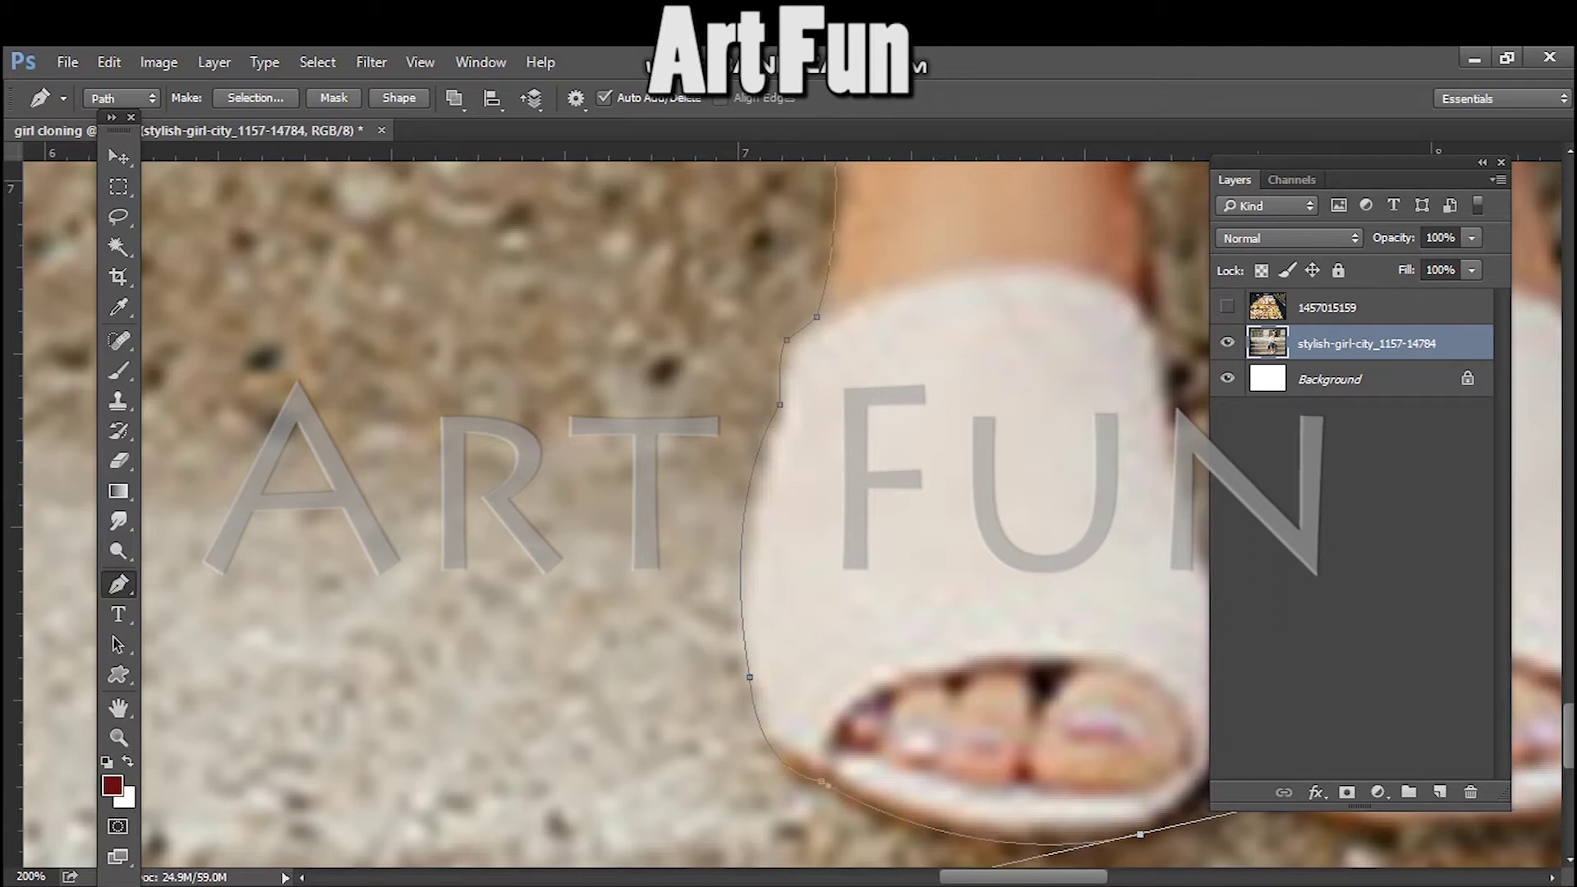
alt+click(1140, 834)
- Carry the path into the gap between the sandals and around the right sandal's sole to its outer side
scroll(985, 799, right, 3)
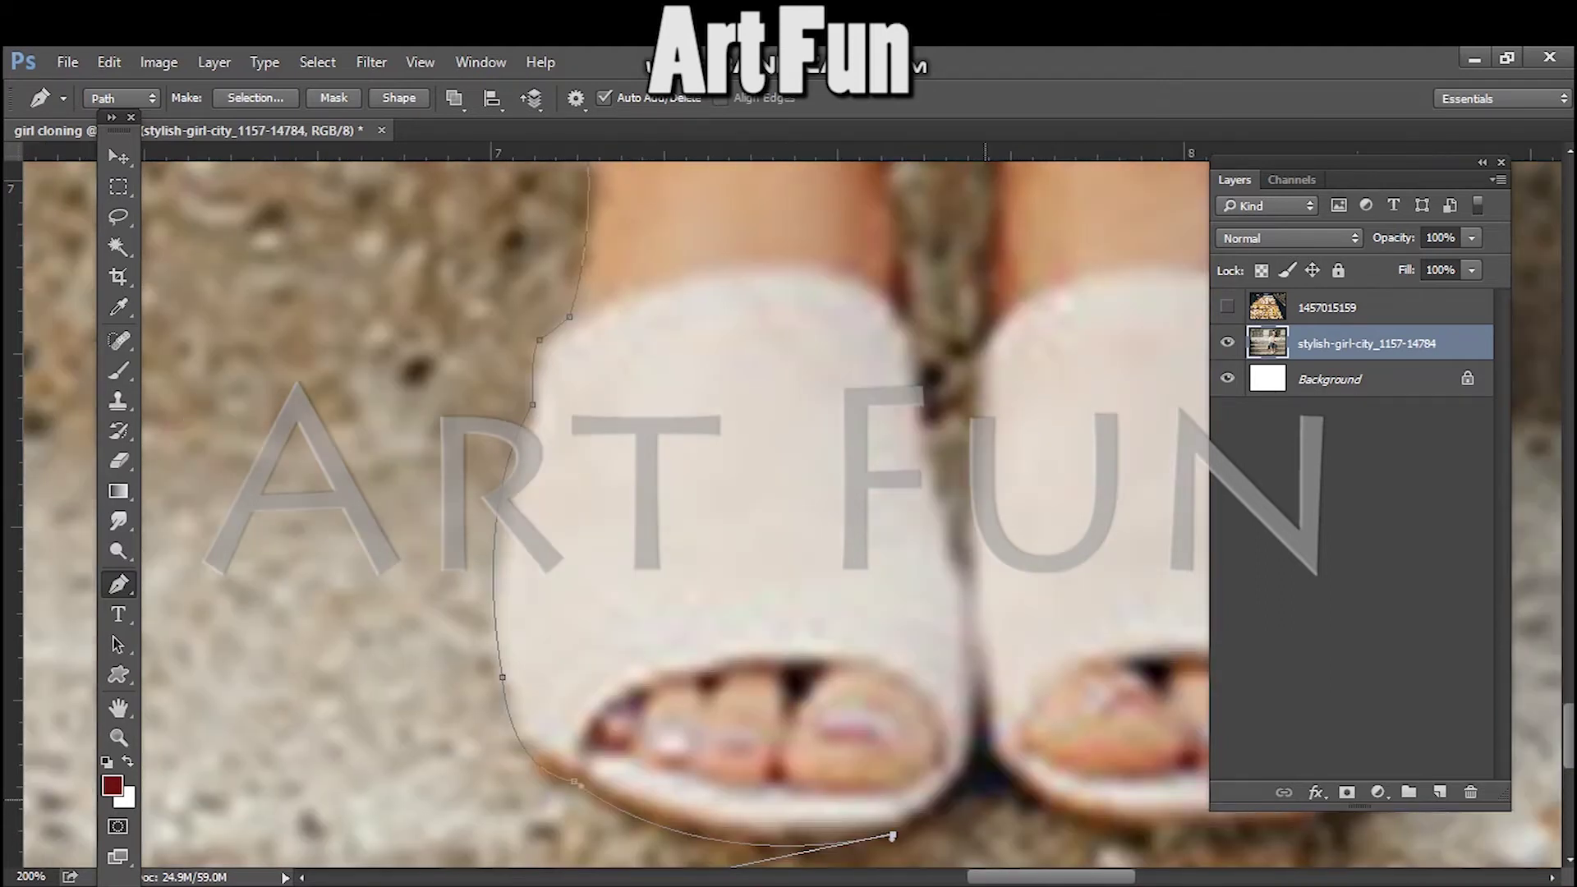
drag(982, 744, 983, 691)
alt+click(983, 744)
scroll(983, 744, right, 4)
drag(936, 830, 1184, 797)
alt+click(936, 829)
drag(1112, 735, 1109, 640)
alt+click(1111, 735)
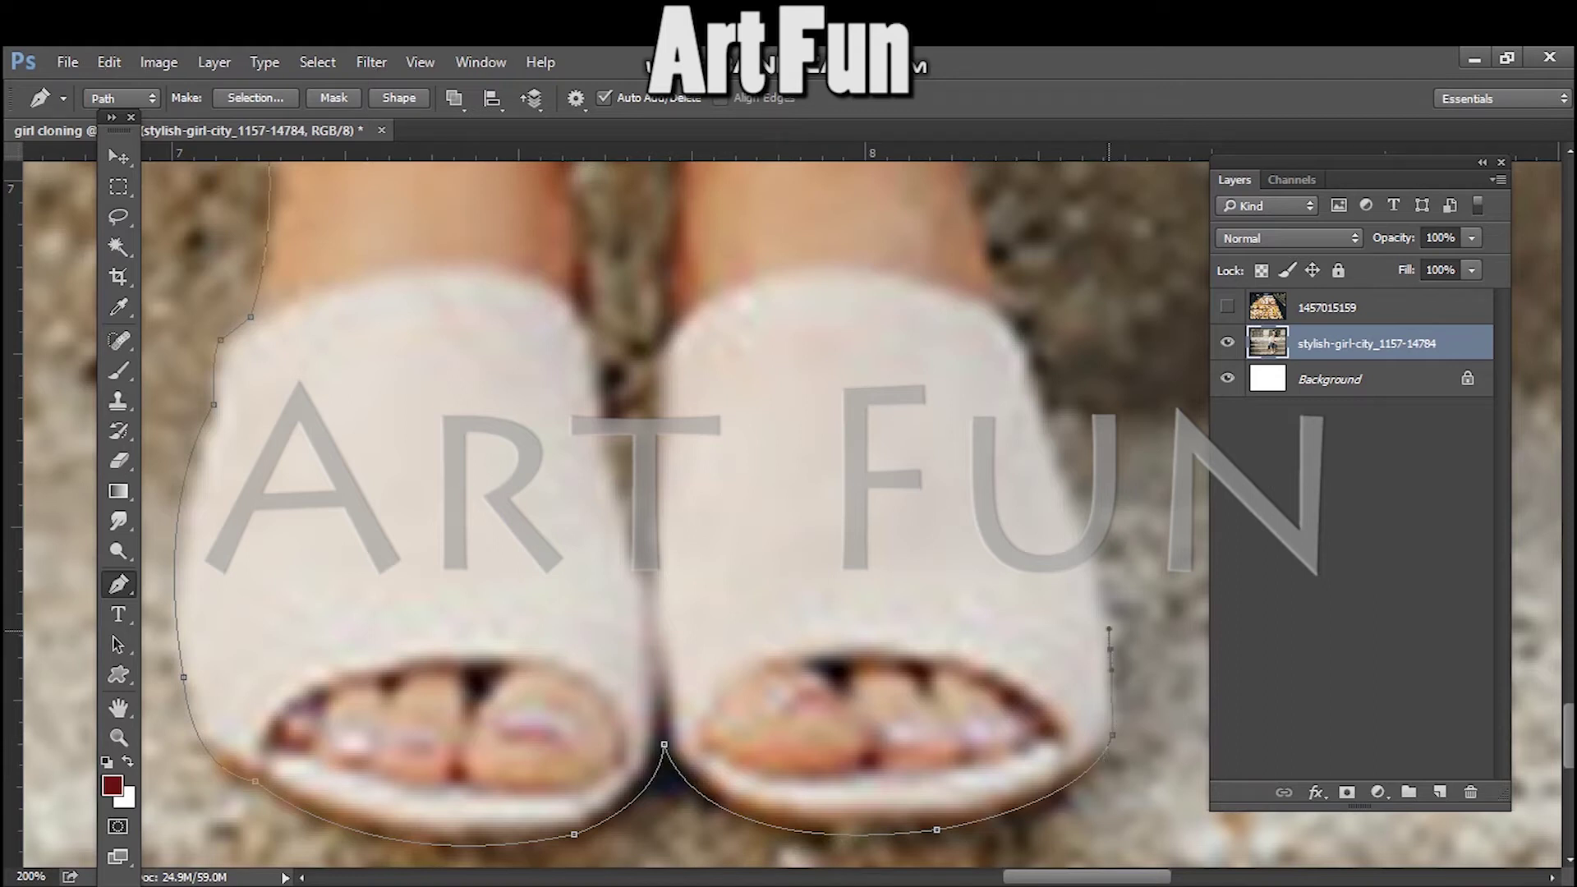
- Trace up the right sandal's outer side and the right leg to the hanging threads of the jeans
drag(1057, 463, 992, 304)
scroll(1001, 325, up, 5)
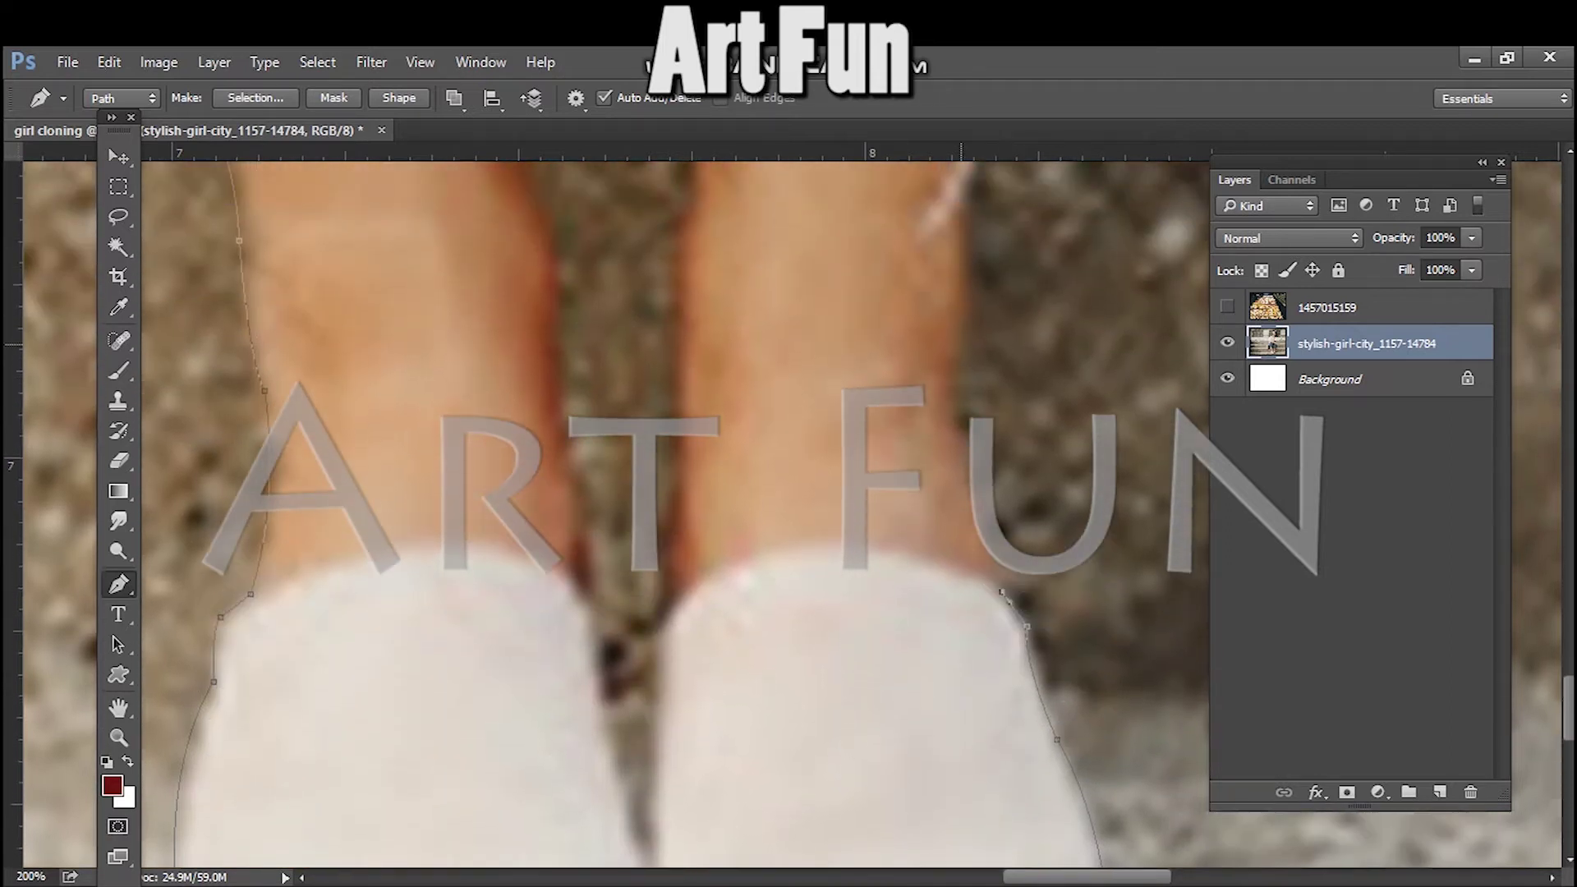
drag(970, 349, 1015, 297)
scroll(969, 349, up, 6)
scroll(968, 698, up, 1)
drag(966, 580, 986, 642)
drag(1024, 435, 1028, 414)
scroll(1064, 743, right, 3)
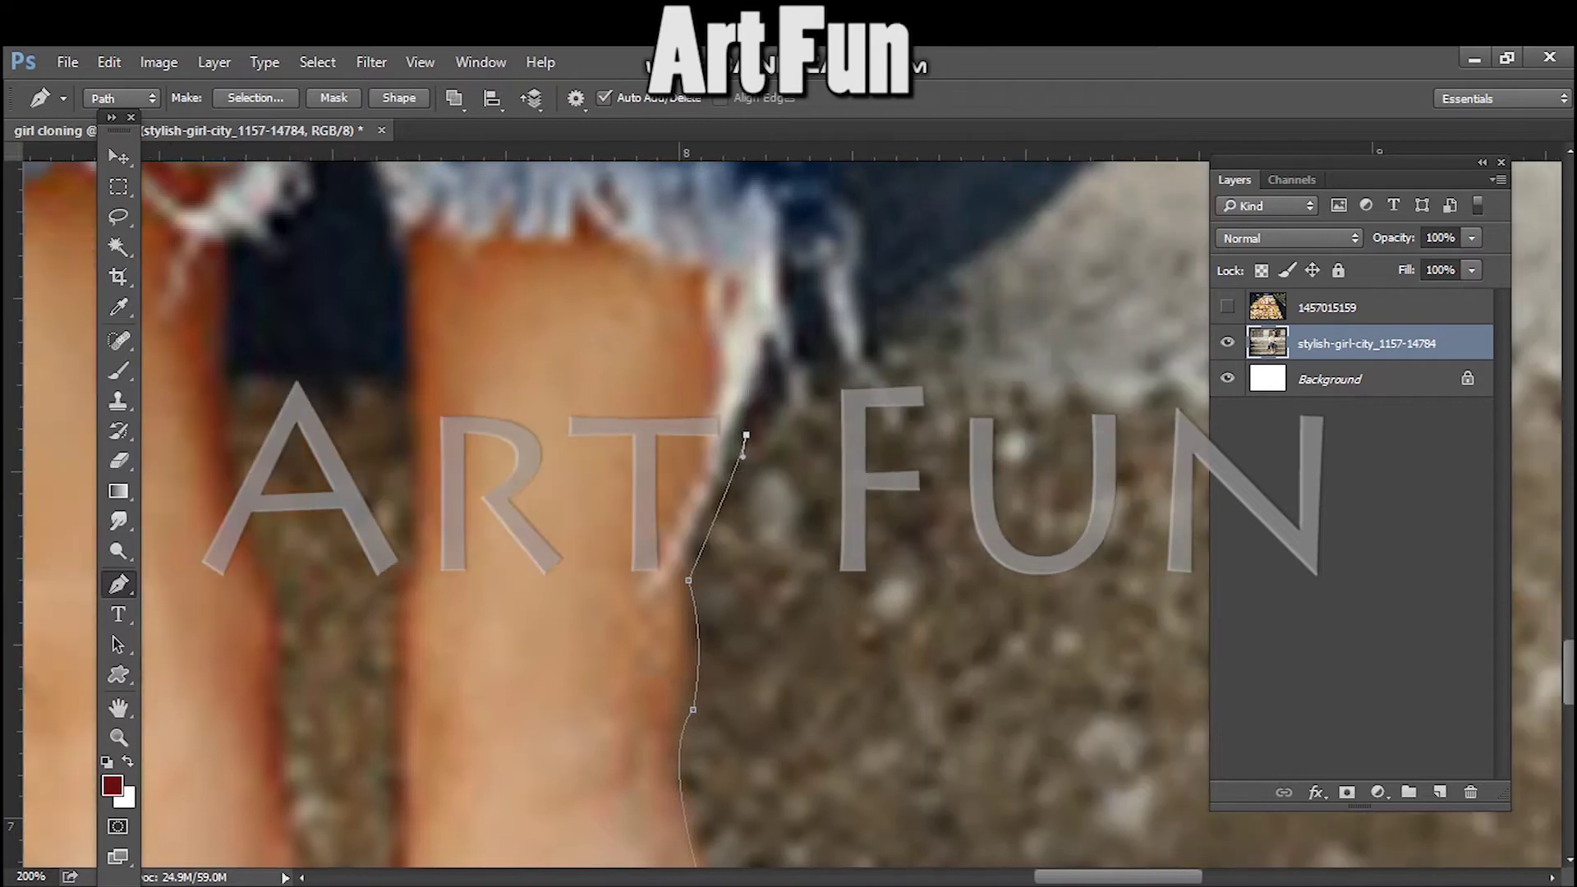
- Outline the frayed threads of the right jeans cuff with short curved path segments
drag(767, 374, 776, 348)
alt+click(767, 374)
drag(782, 418, 766, 463)
drag(810, 393, 814, 408)
drag(825, 325, 860, 325)
alt+click(824, 326)
drag(864, 393, 884, 448)
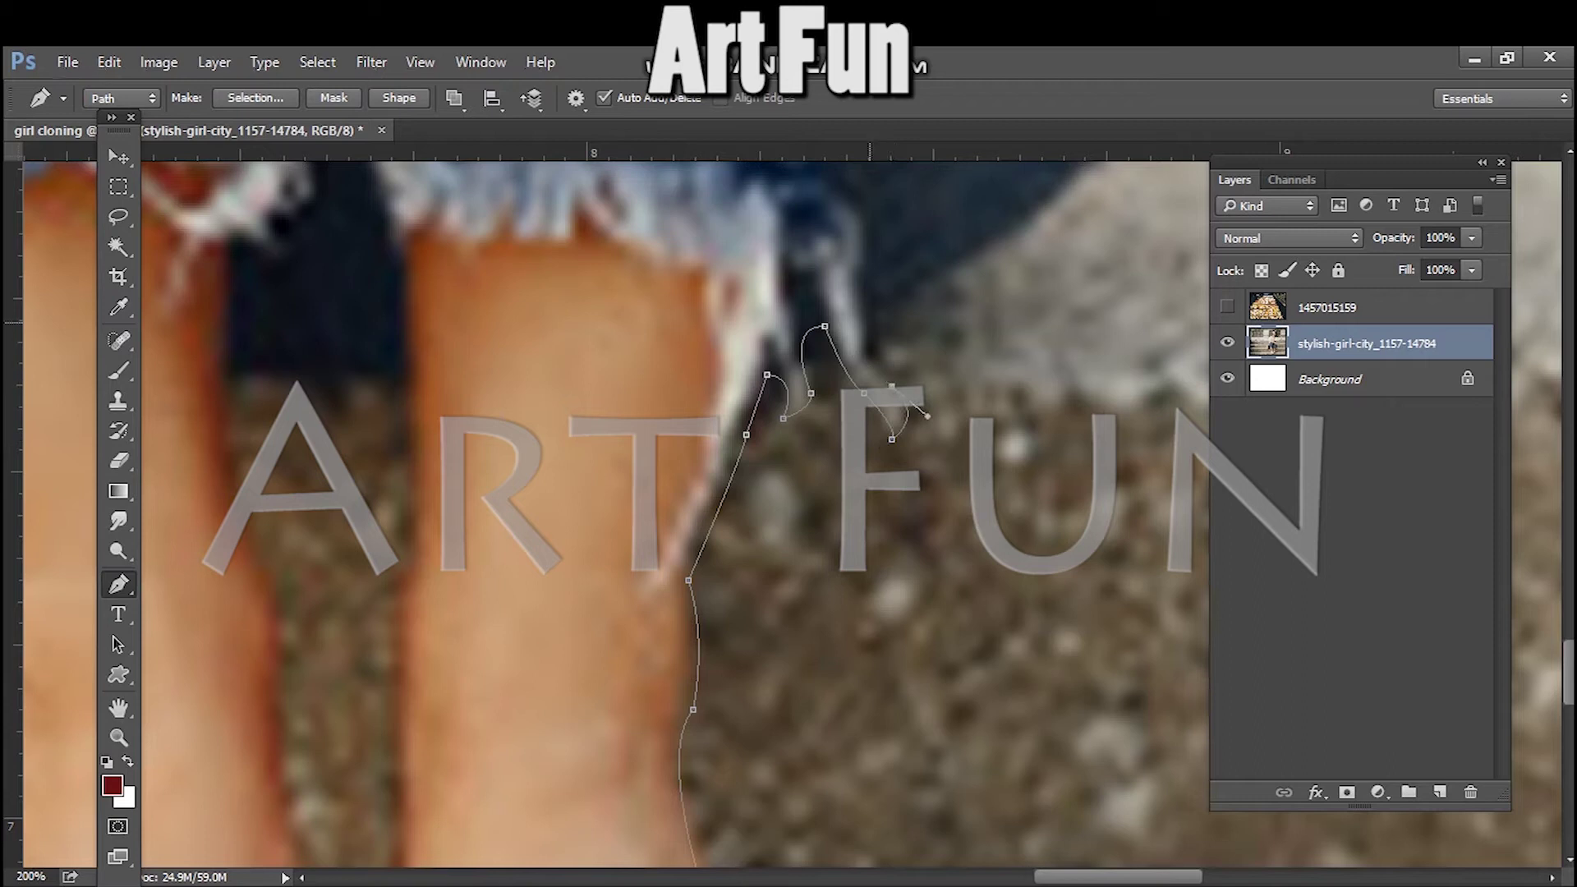
drag(871, 352, 512, 556)
- Trace the lower outer curve of the jeans from the frayed cuff up to the widest part of the hip
drag(769, 352, 861, 223)
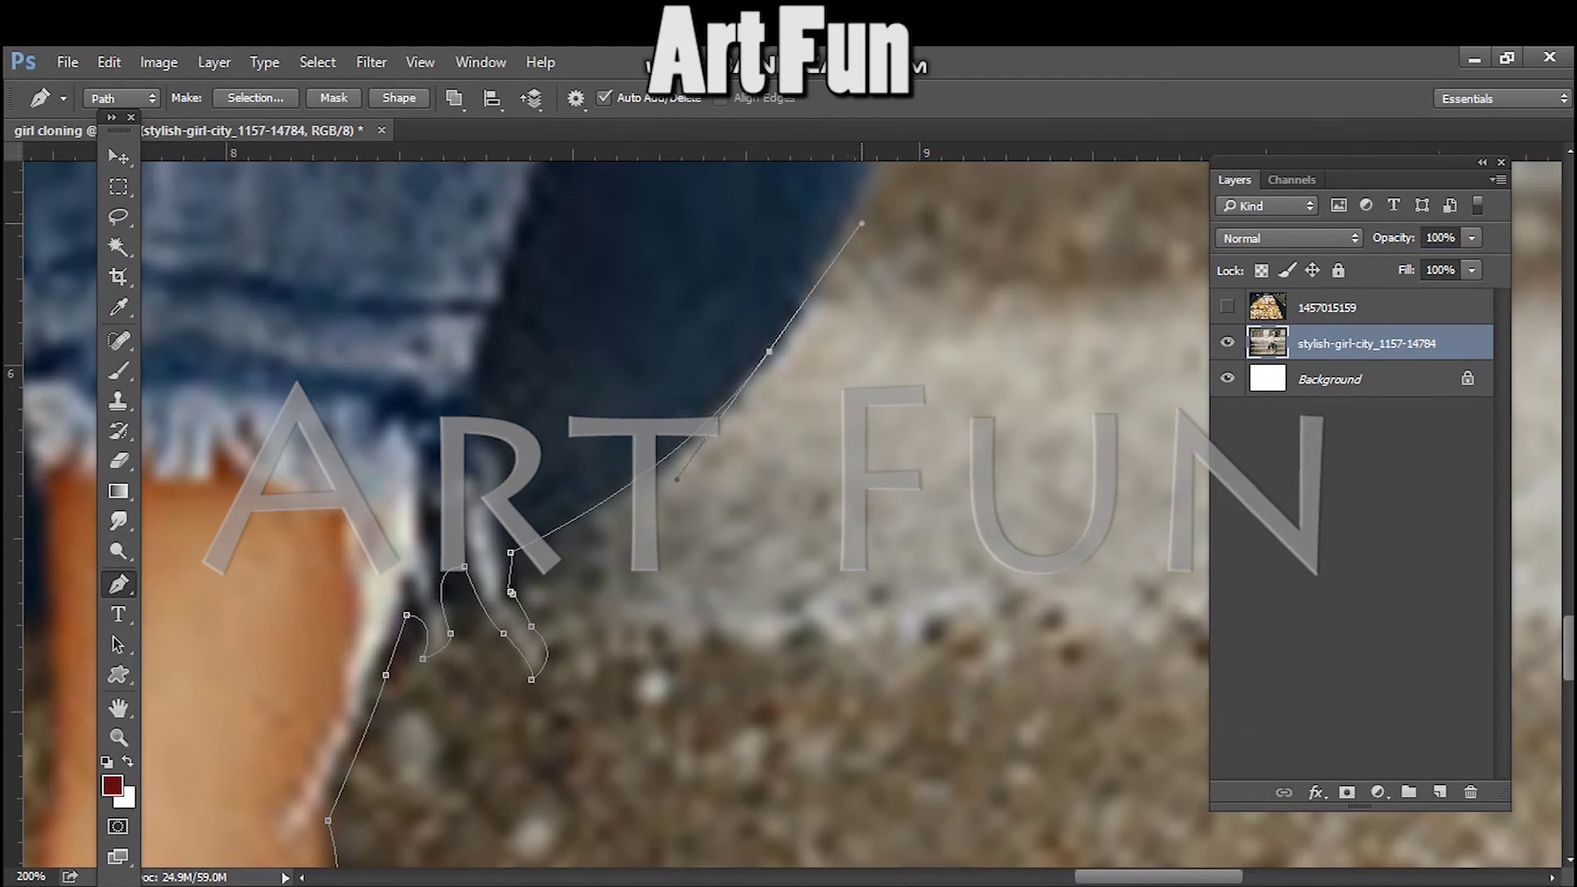
alt+click(769, 352)
scroll(768, 351, up, 5)
drag(894, 446, 866, 298)
alt+click(893, 446)
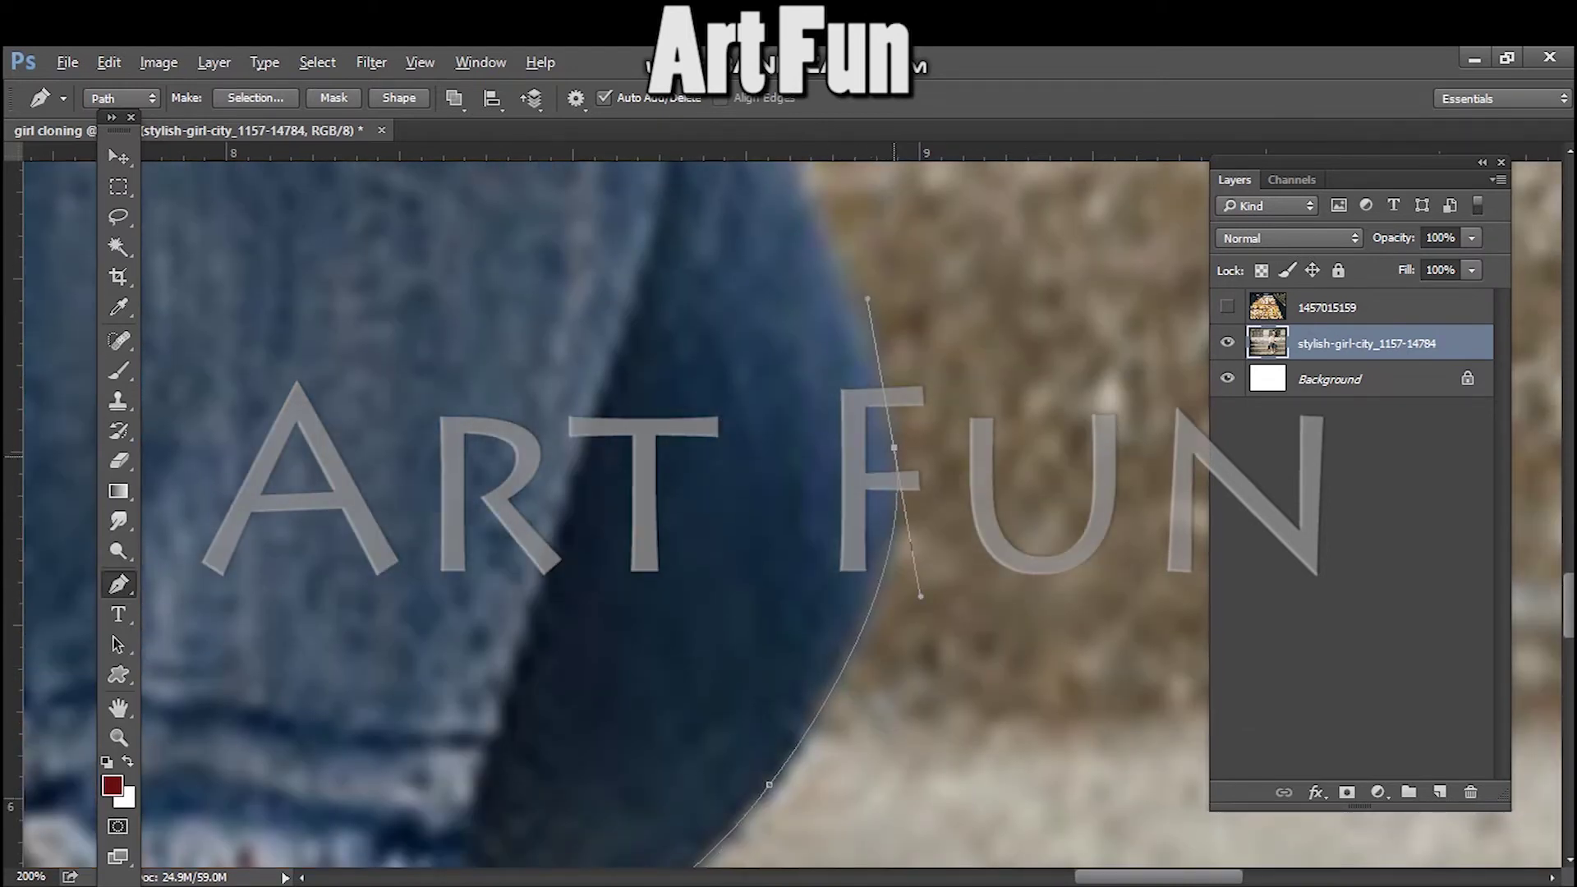
- Continue the path up the outer edge of the jeans to the hand resting on the knee
scroll(894, 447, up, 5)
click(749, 361)
key(ctrl+z)
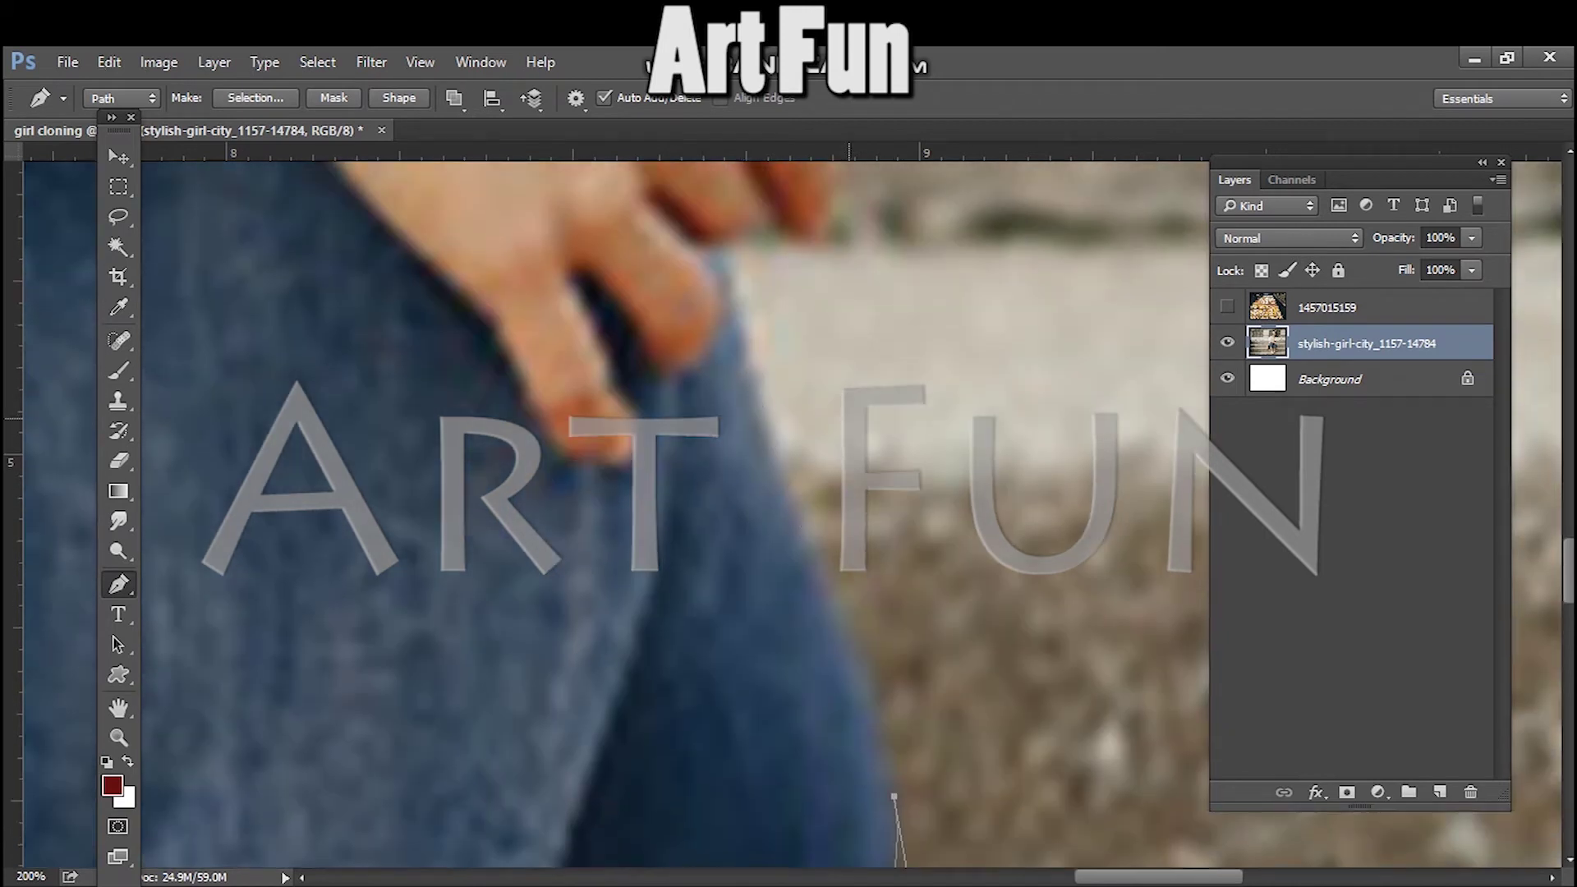
drag(822, 578, 764, 476)
alt+click(822, 577)
drag(727, 240, 730, 193)
- Outline the outer fingers and the fingertip above them on the hand resting on the knee
scroll(678, 512, up, 5)
drag(778, 611, 795, 462)
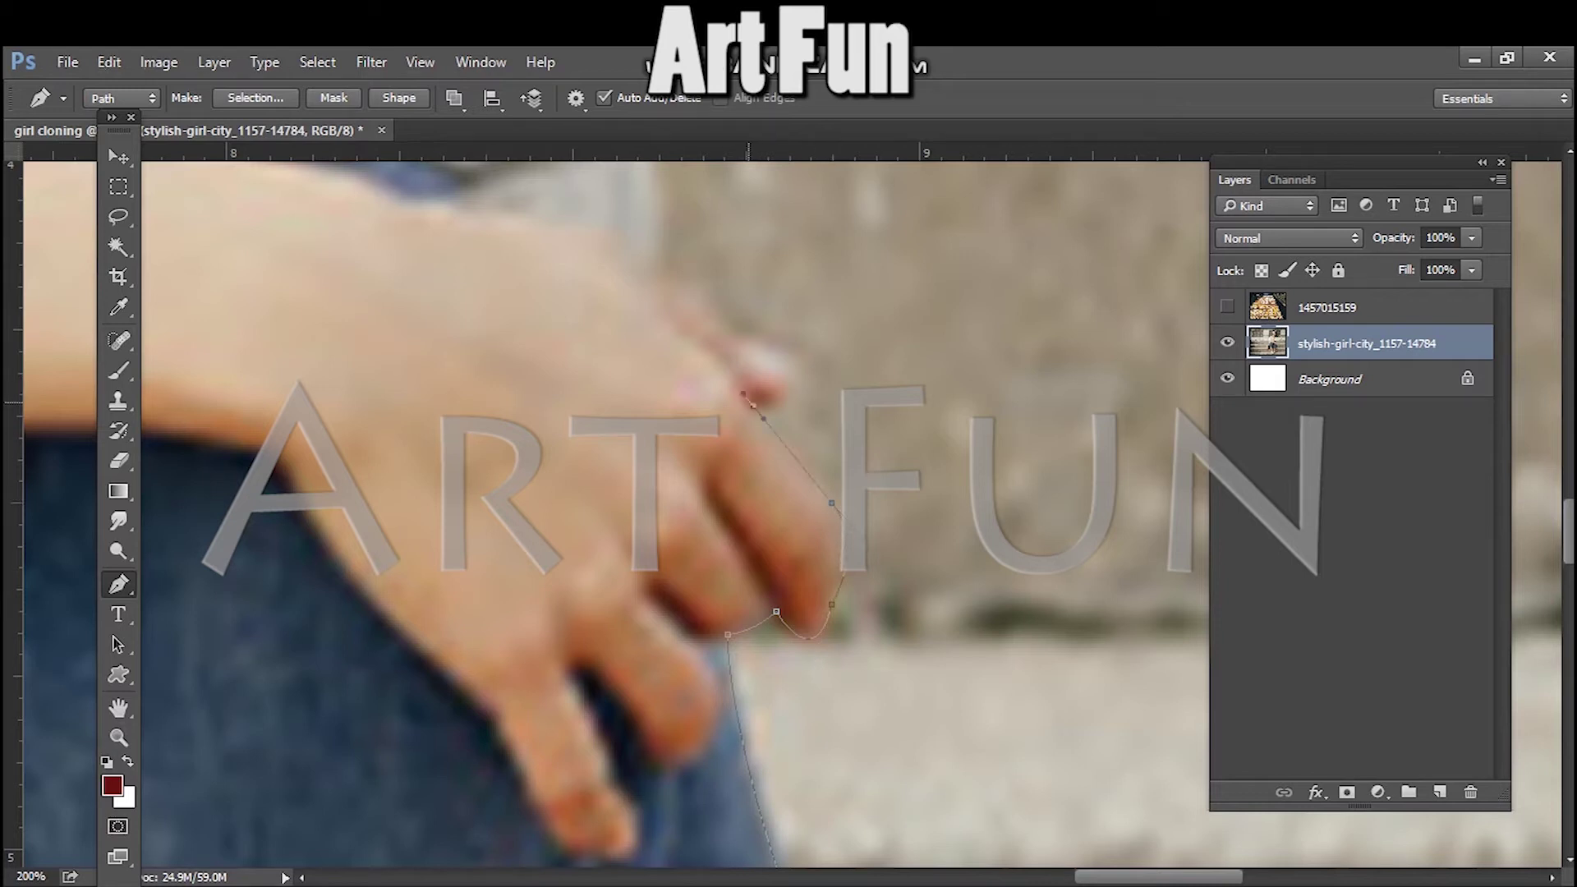
drag(797, 378, 713, 327)
scroll(674, 509, up, 3)
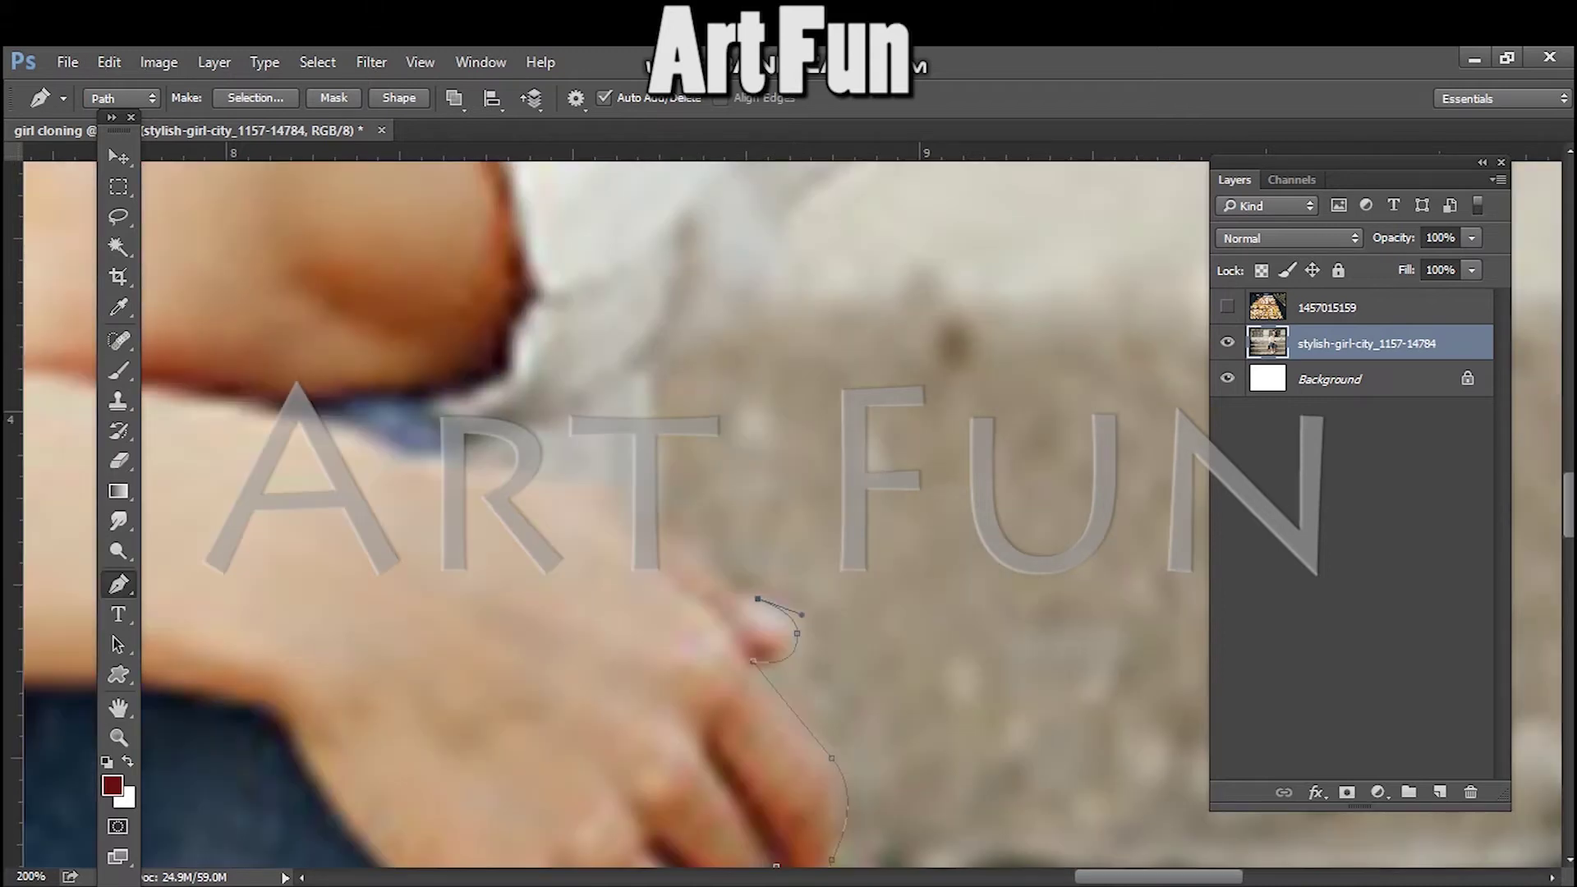
click(693, 548)
drag(621, 506, 385, 473)
key(ctrl+alt+z)
key(ctrl+alt+z)
key(ctrl+alt+z)
- Extend the path from the back of the hand up along the edge of the white shirt
drag(653, 420, 632, 382)
scroll(650, 368, up, 5)
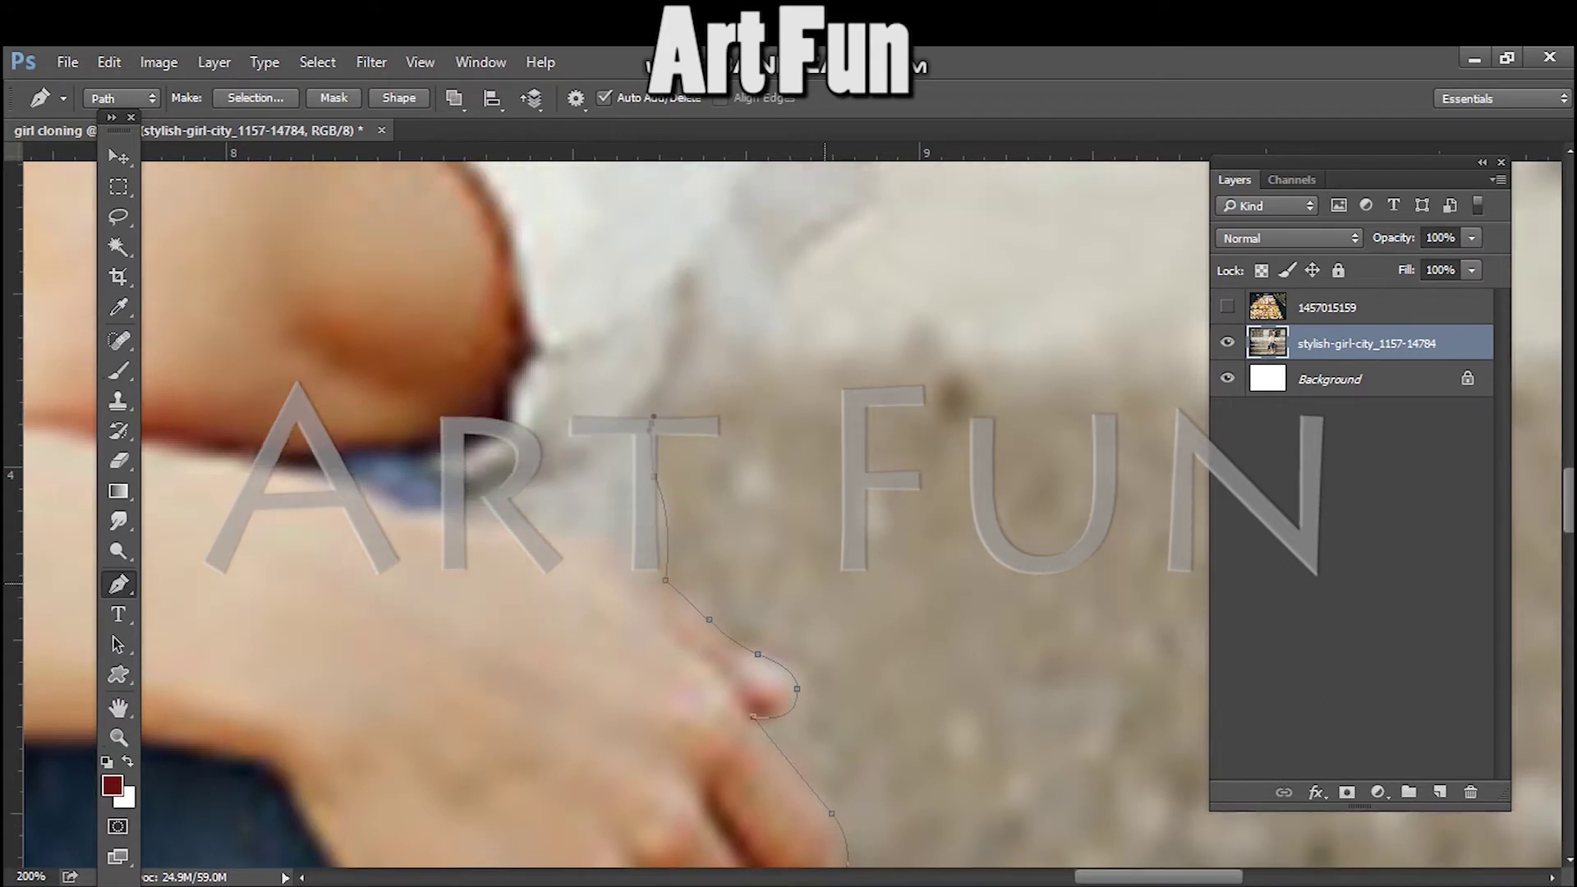
key(ctrl+minus)
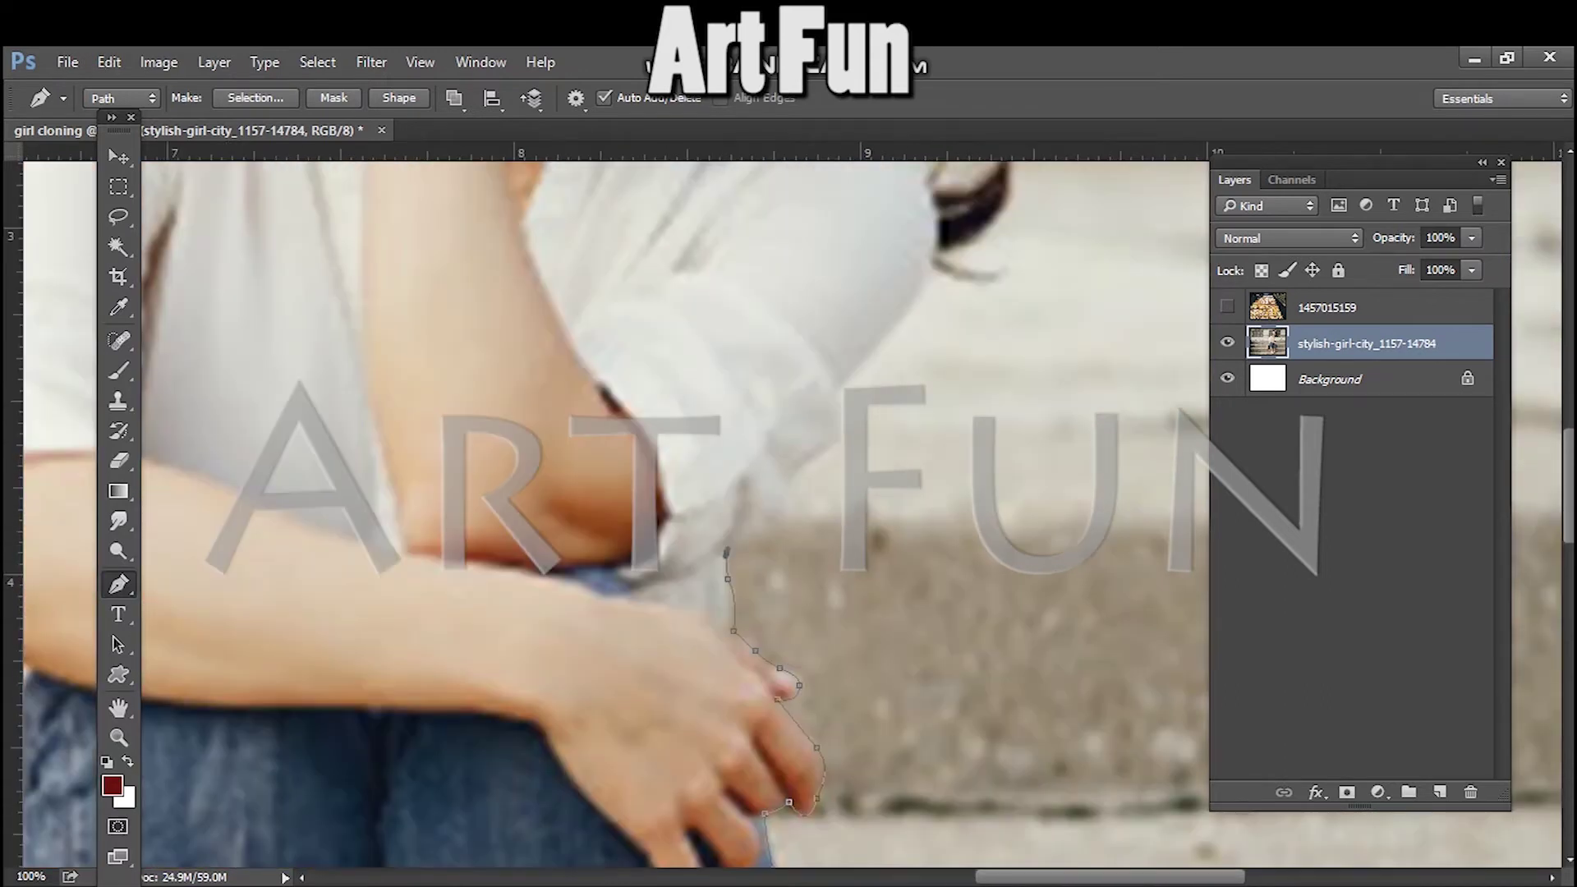
scroll(657, 509, up, 5)
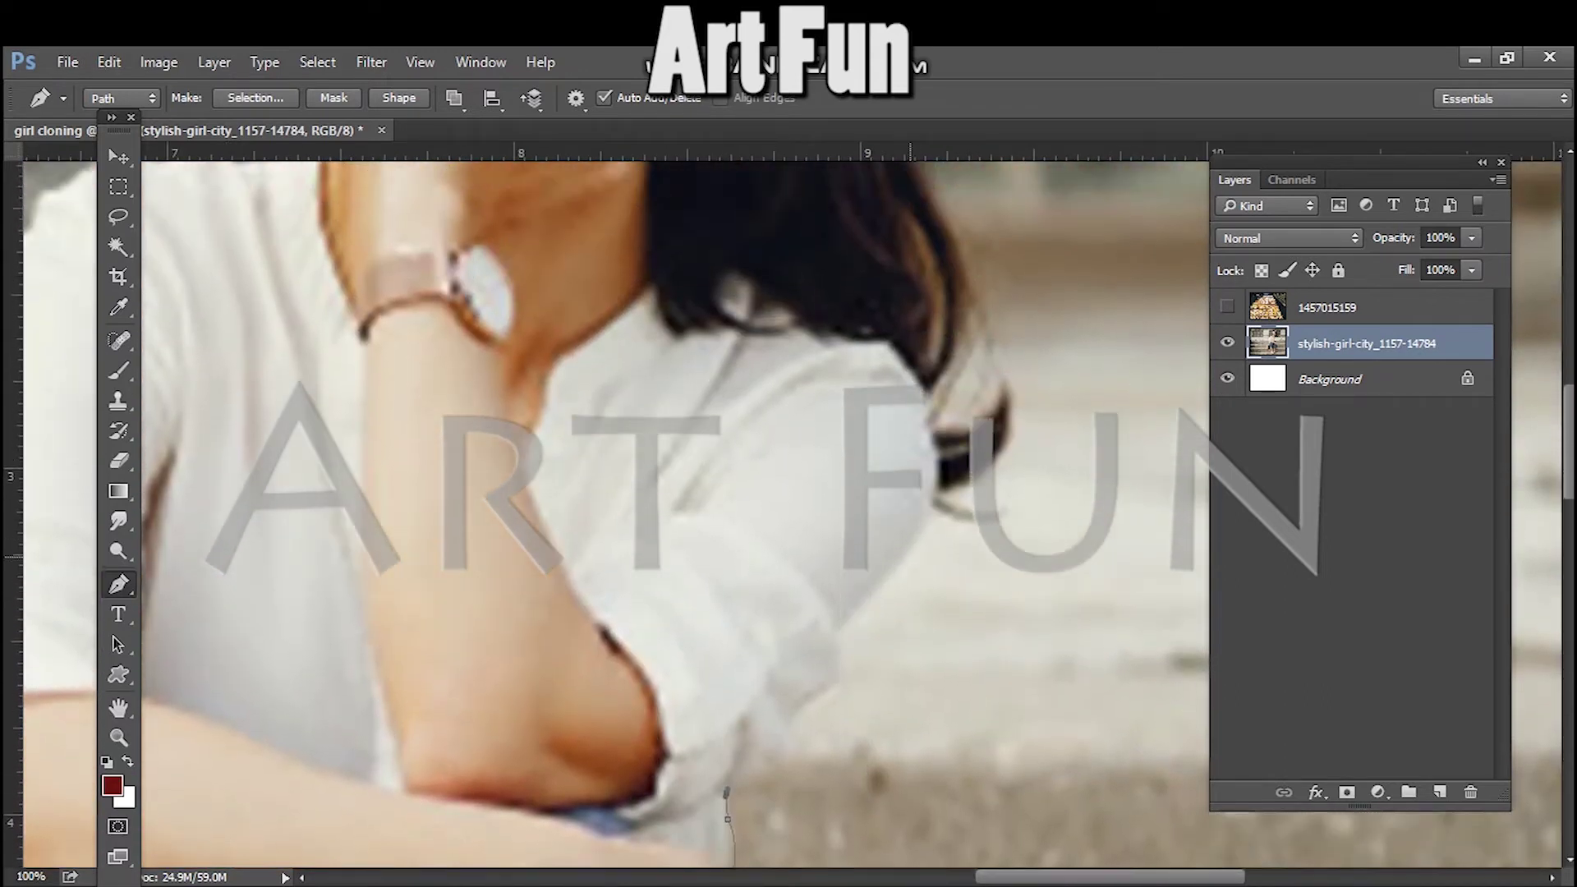
- Examine the path traced so far around the figure and the shirt edge above the hand
key(ctrl+minus)
key(ctrl+minus)
key(ctrl+minus)
key(ctrl+minus)
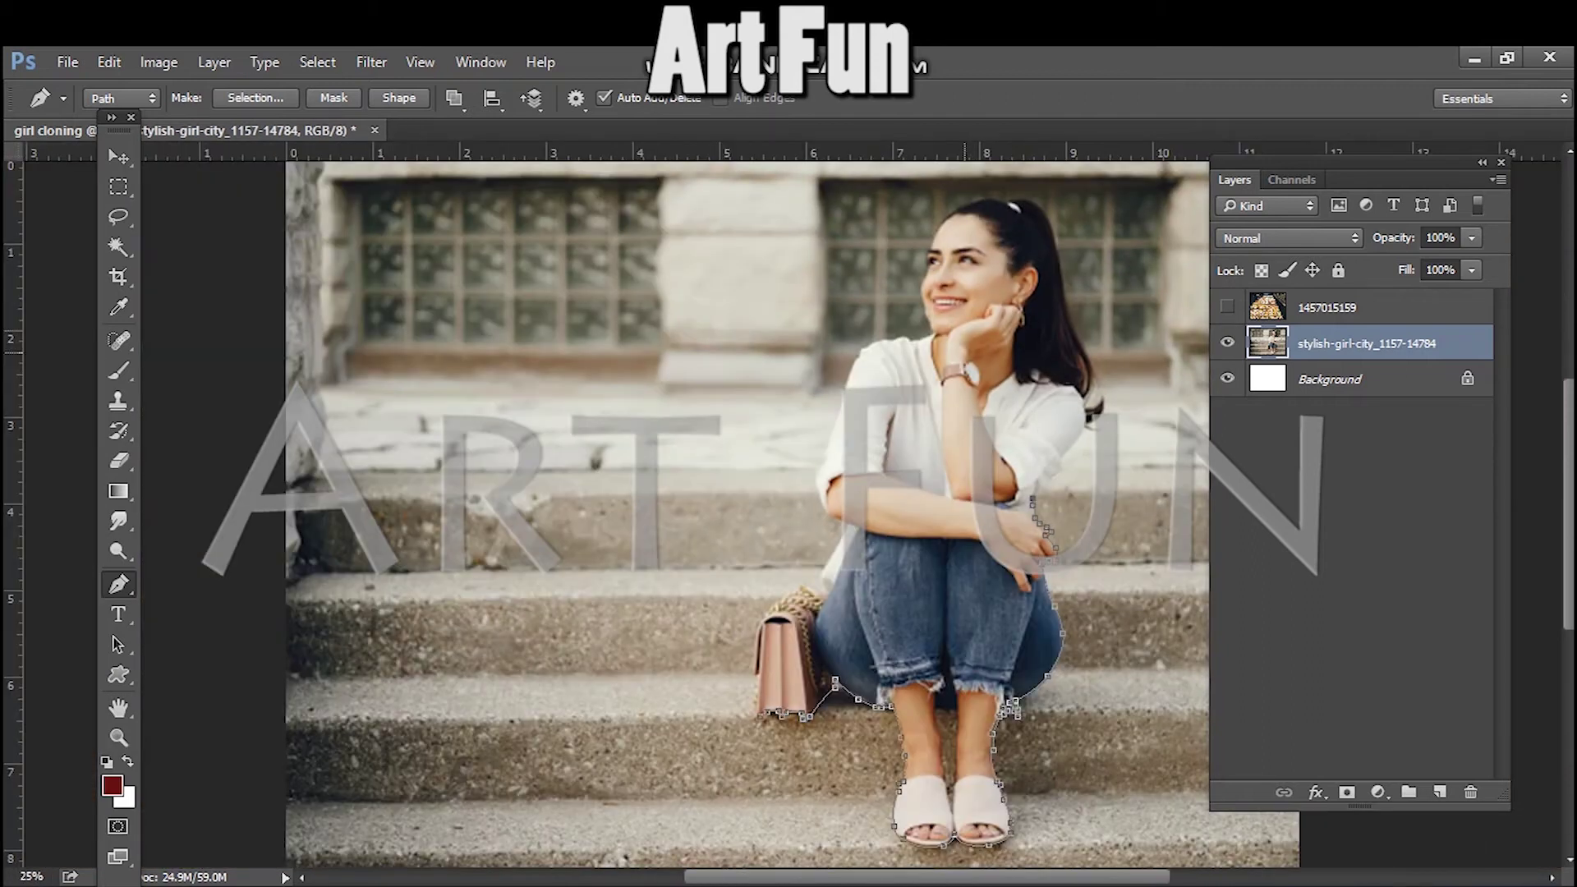
key(ctrl+plus)
key(ctrl+plus)
key(ctrl+plus)
scroll(669, 514, right, 10)
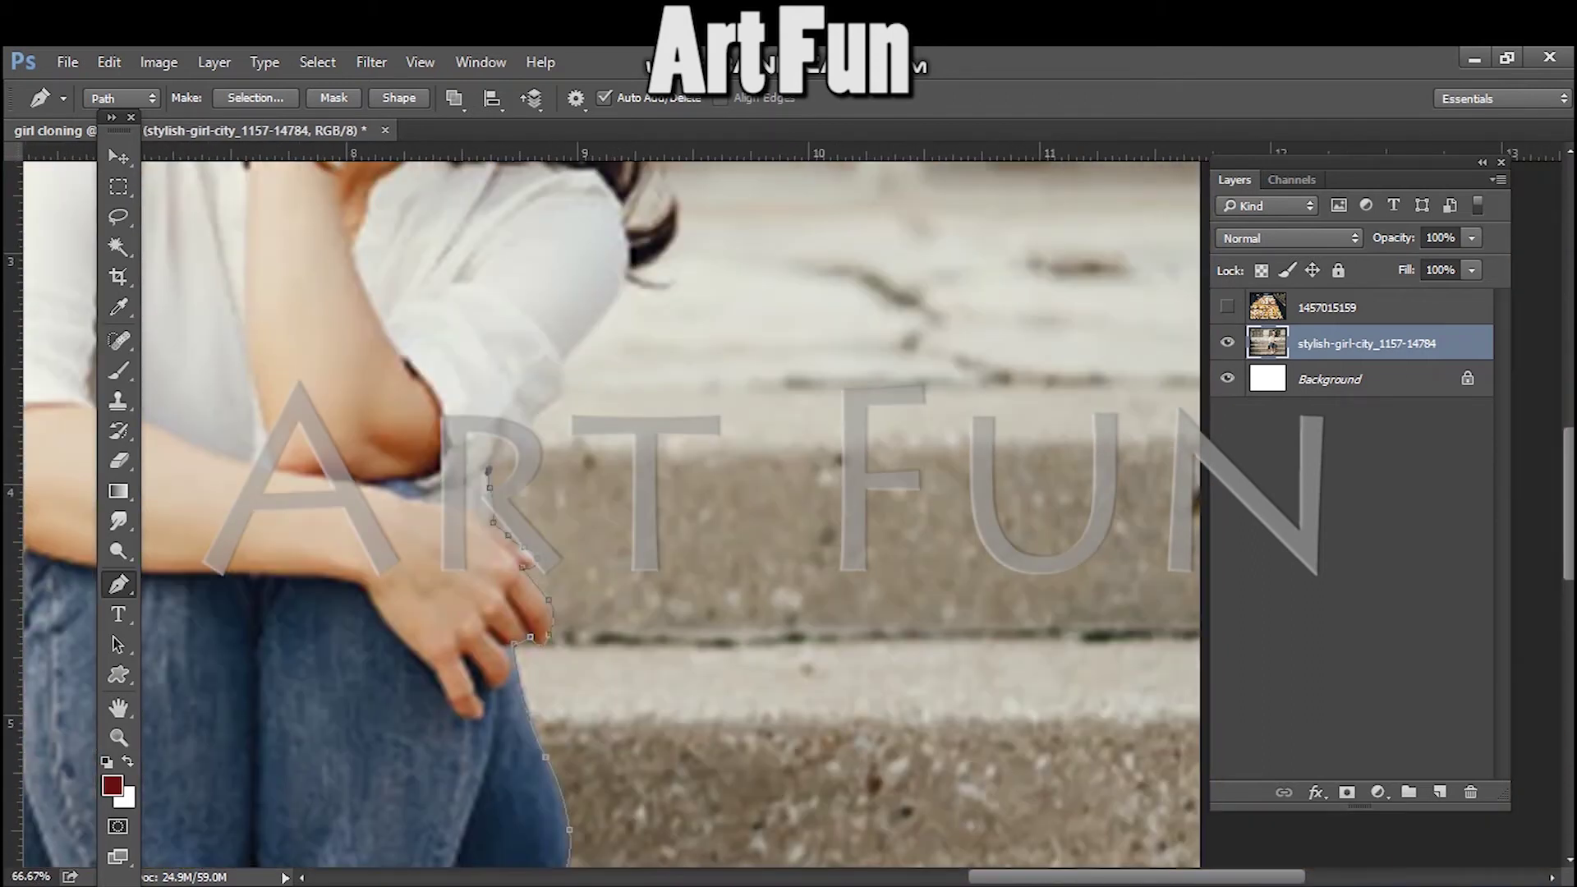
key(ctrl+plus)
key(ctrl+plus)
key(ctrl+plus)
key(ctrl+plus)
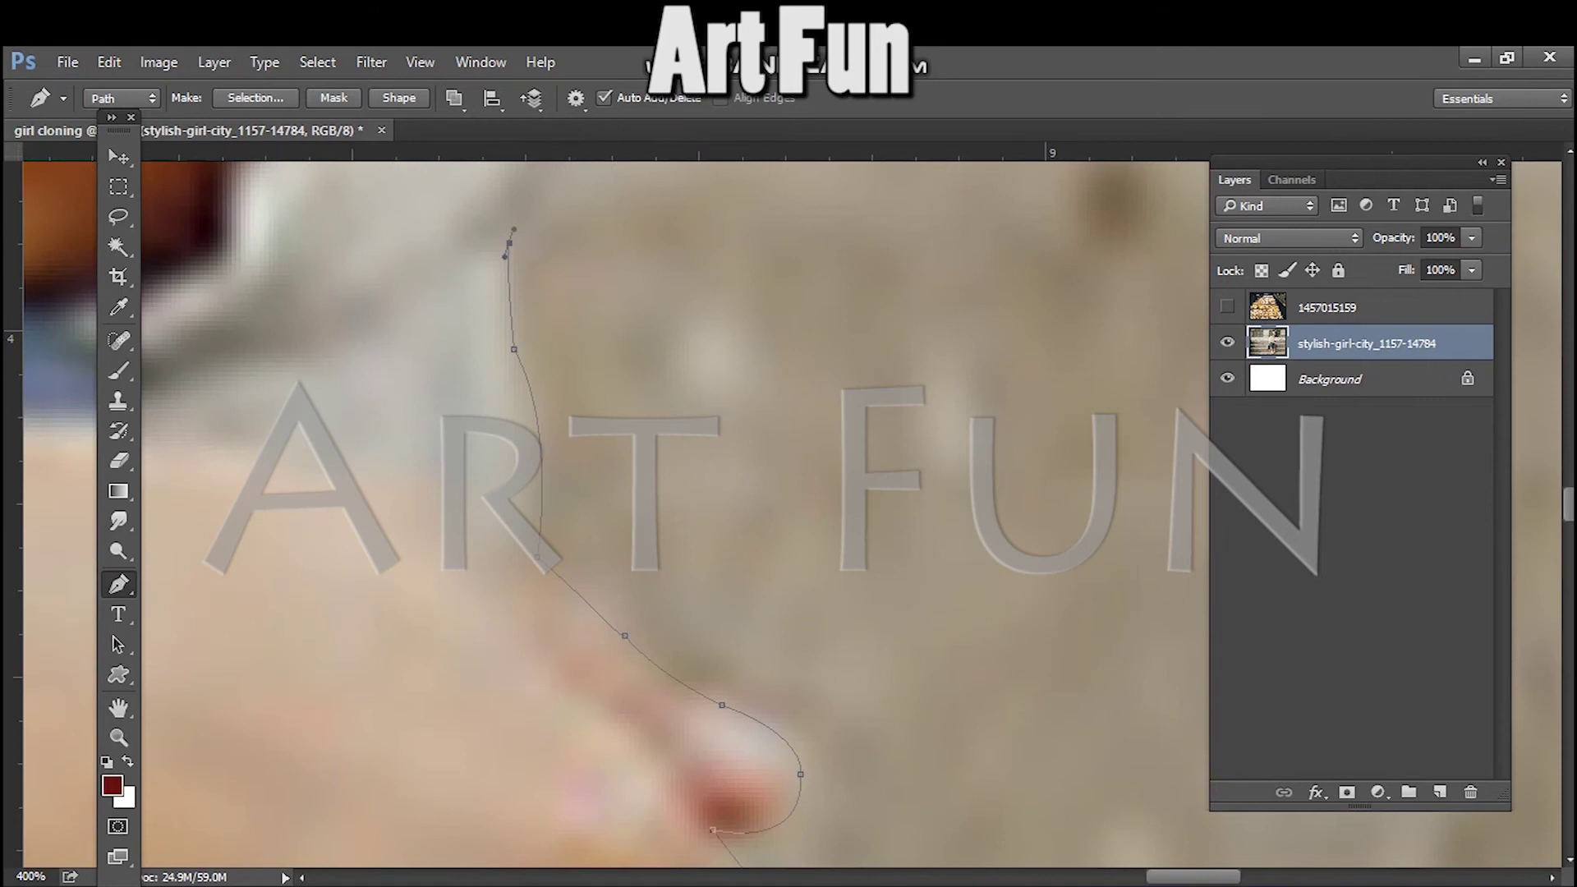
scroll(701, 538, up, 6)
scroll(701, 538, down, 3)
- Trace the folded cuff and outer edge of the white sleeve up to the ends of the hair
key(ctrl+minus)
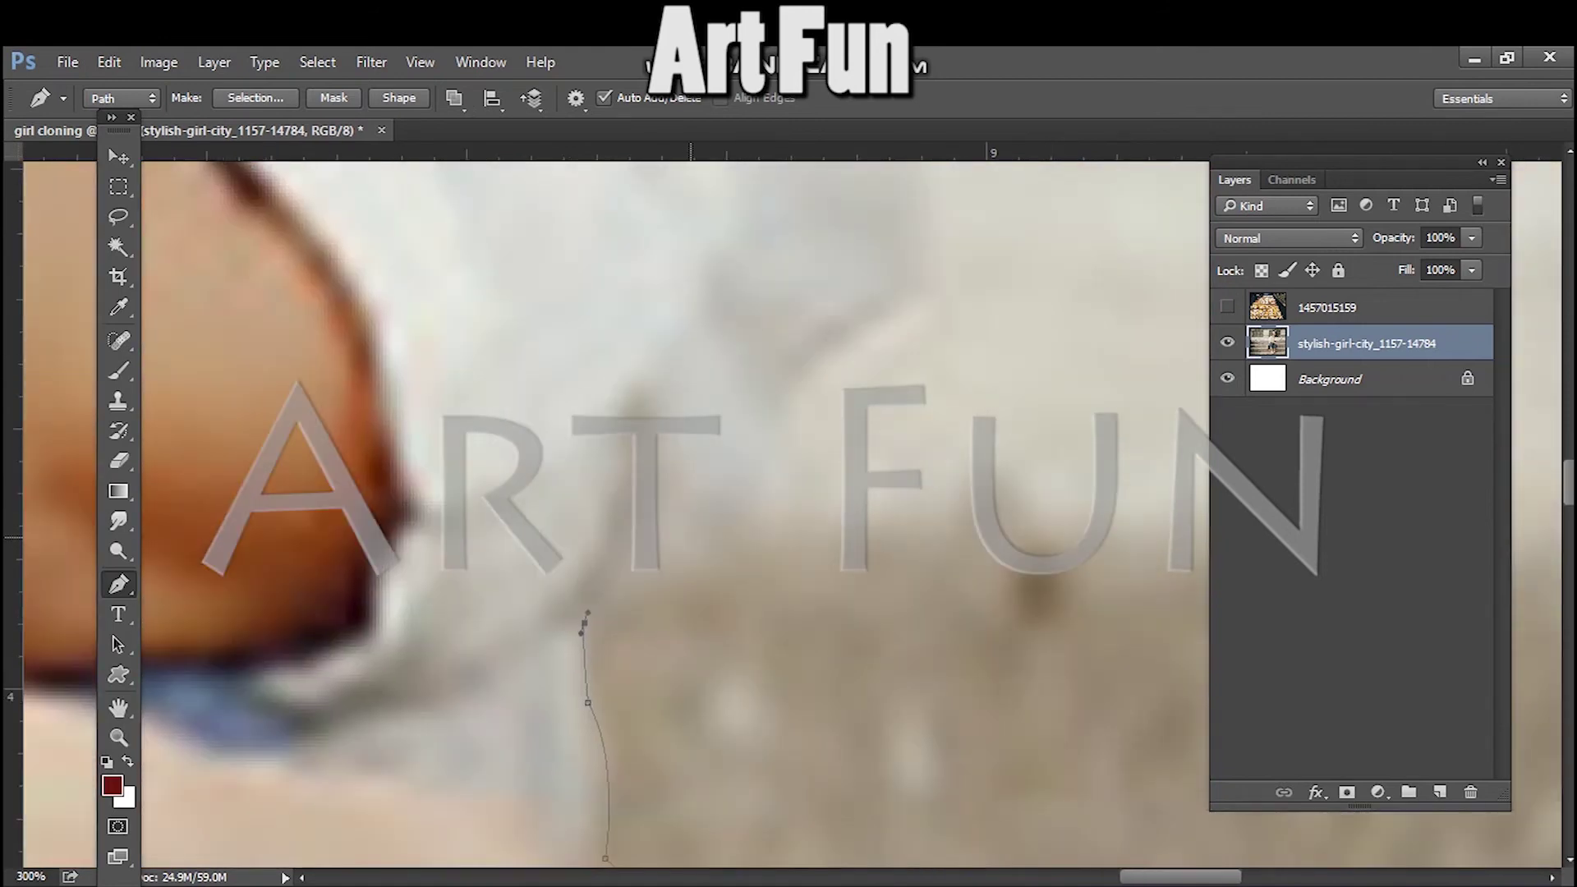
key(ctrl+minus)
key(ctrl+minus)
drag(781, 523, 813, 520)
click(805, 498)
drag(816, 453, 850, 423)
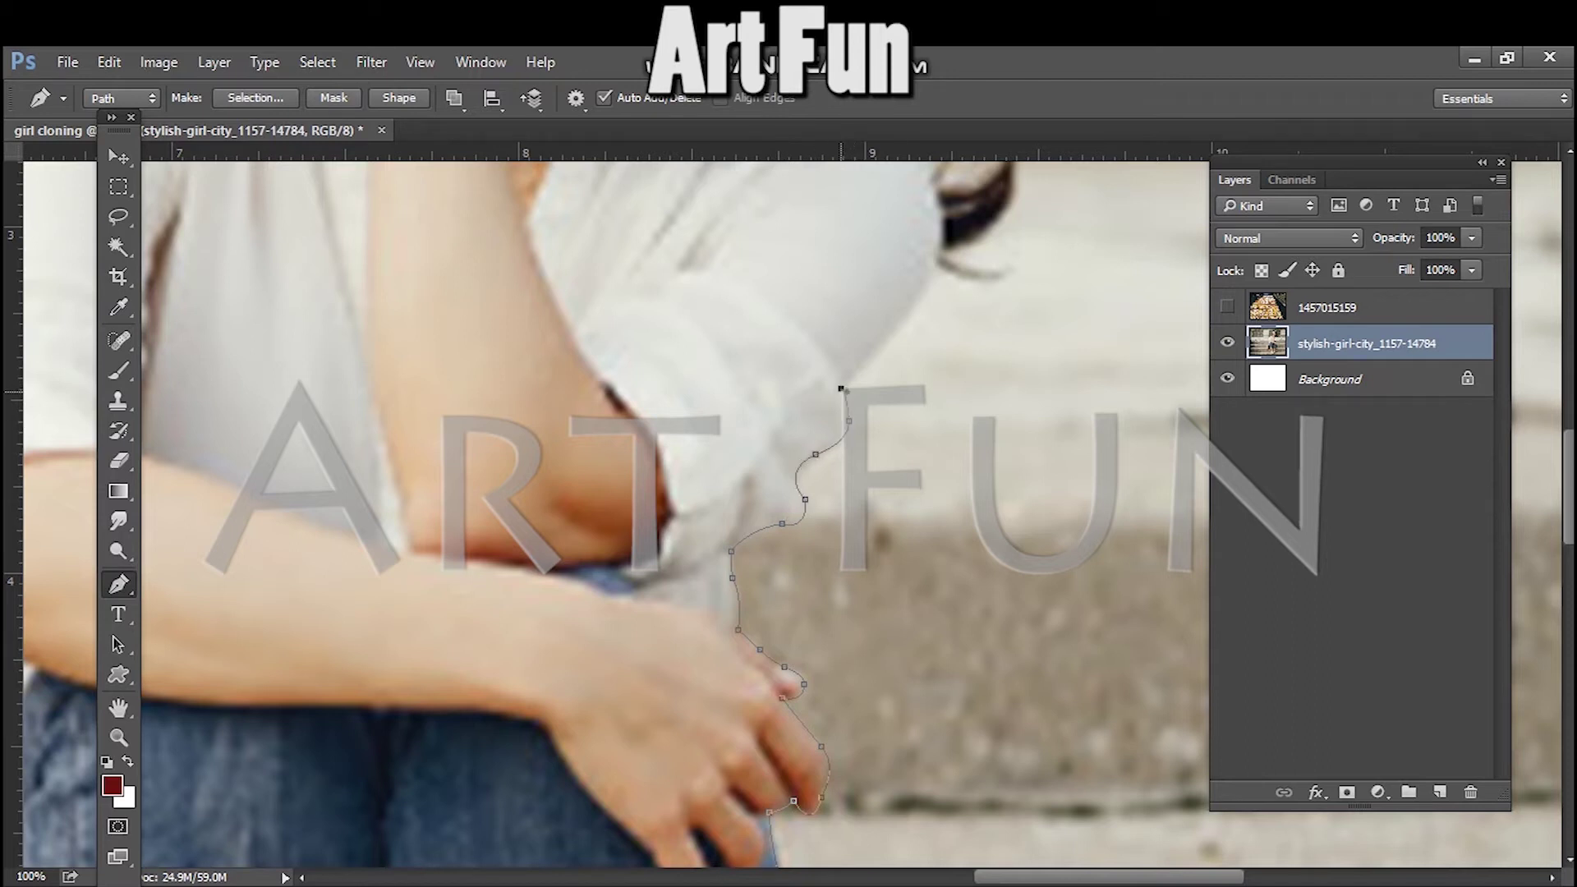
drag(936, 263, 940, 293)
scroll(1048, 493, up, 3)
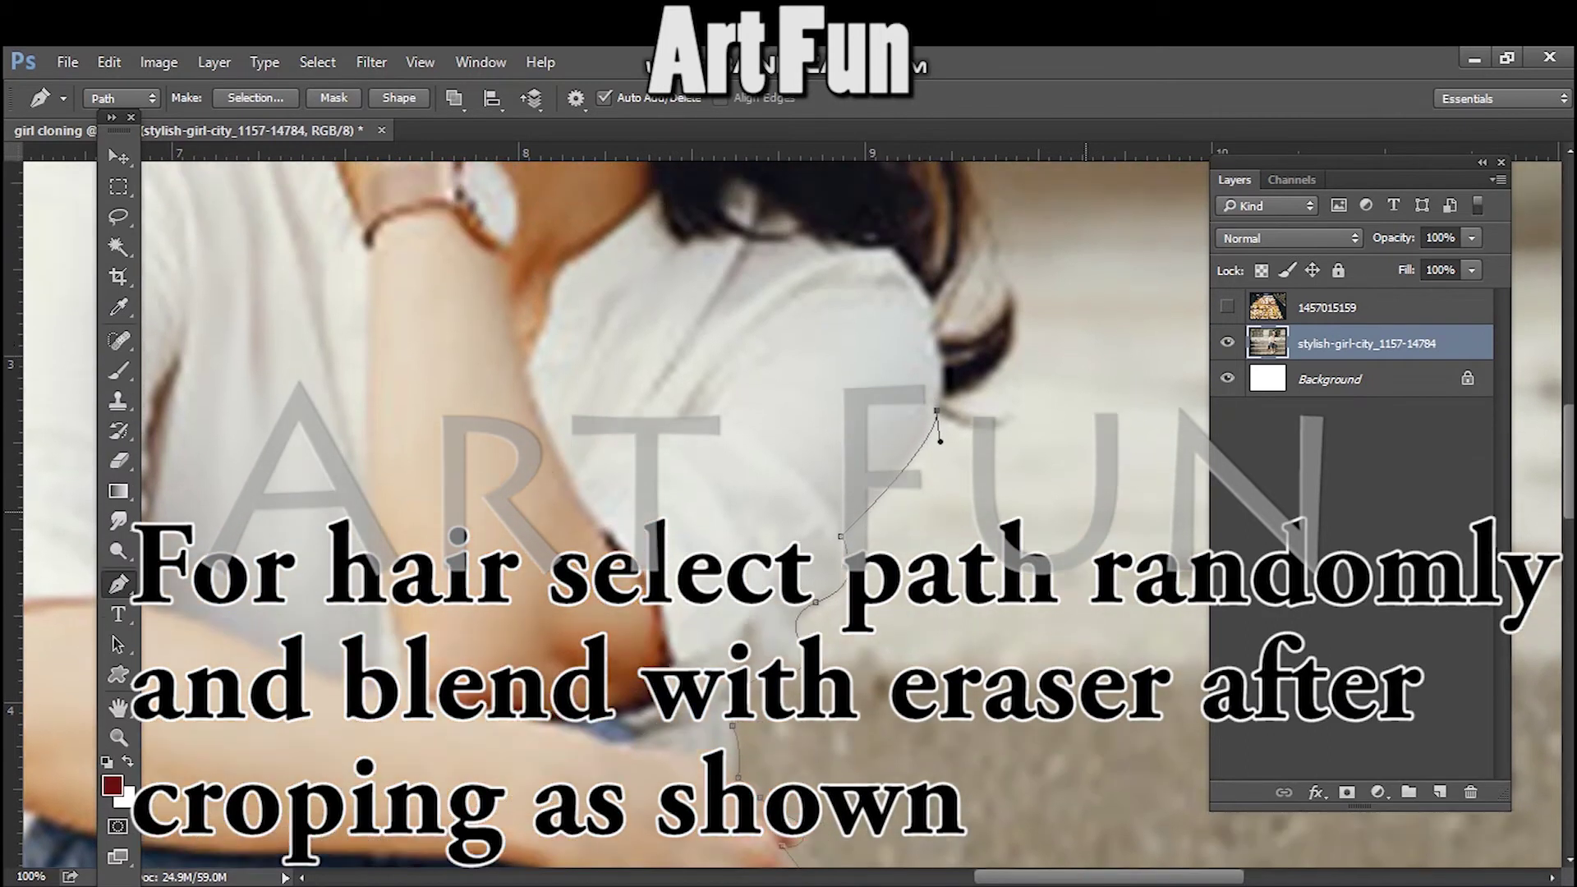
- Extend the path loosely around the ends of the hair and up the outer edge of the ponytail
drag(1012, 511, 1050, 482)
scroll(1012, 510, up, 4)
scroll(1054, 459, up, 3)
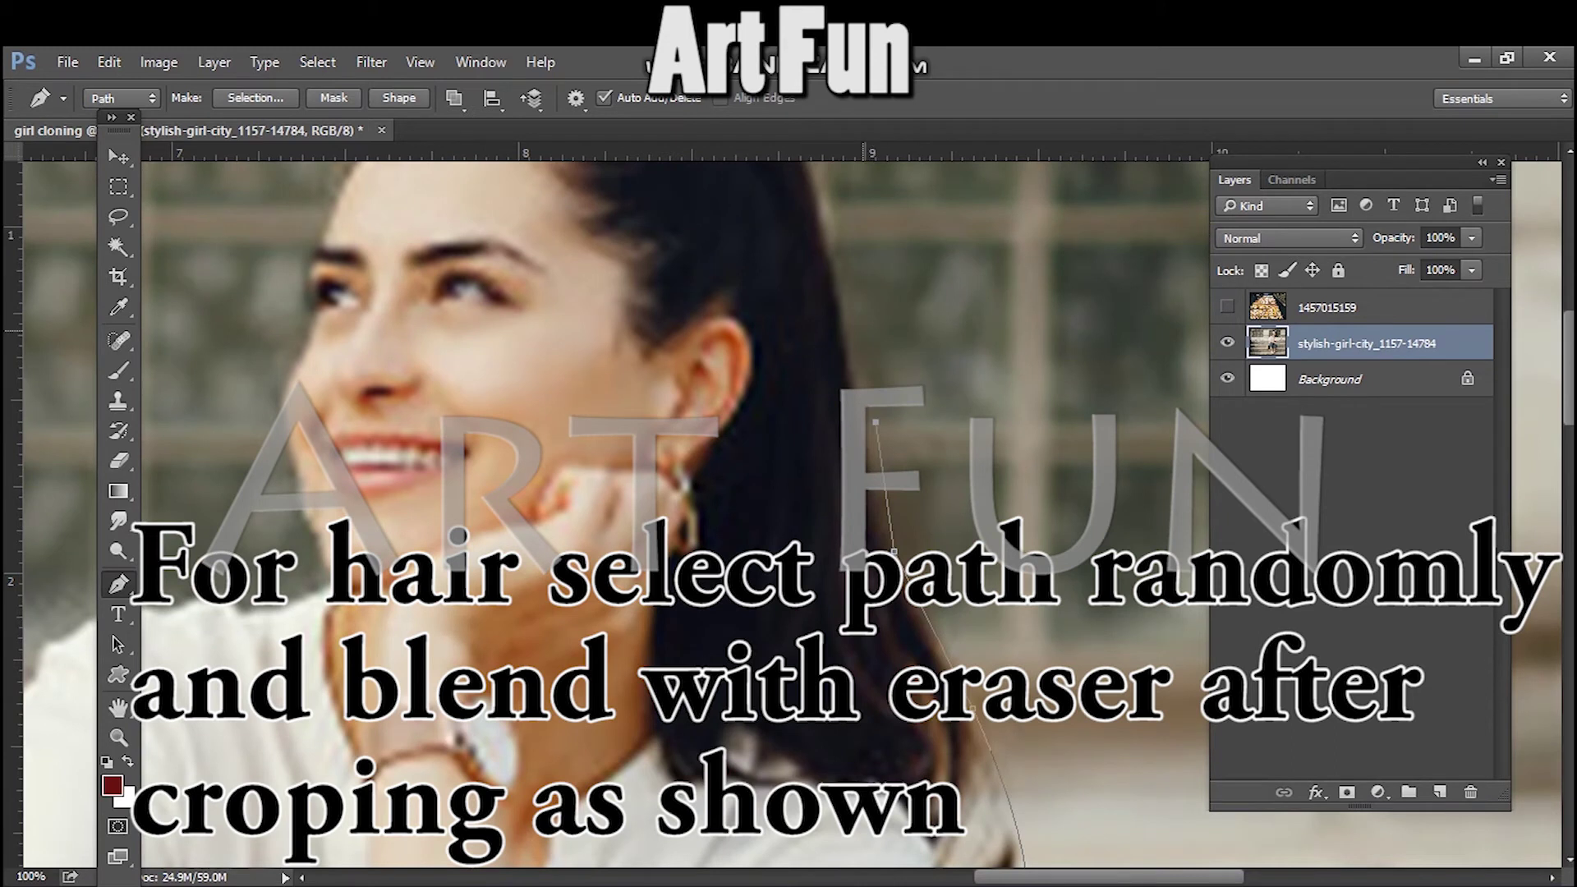
- Trace loosely up the back of the head and over the crown to the front hairline
scroll(856, 328, up, 4)
click(813, 375)
click(736, 285)
click(645, 272)
click(615, 283)
click(538, 277)
click(360, 355)
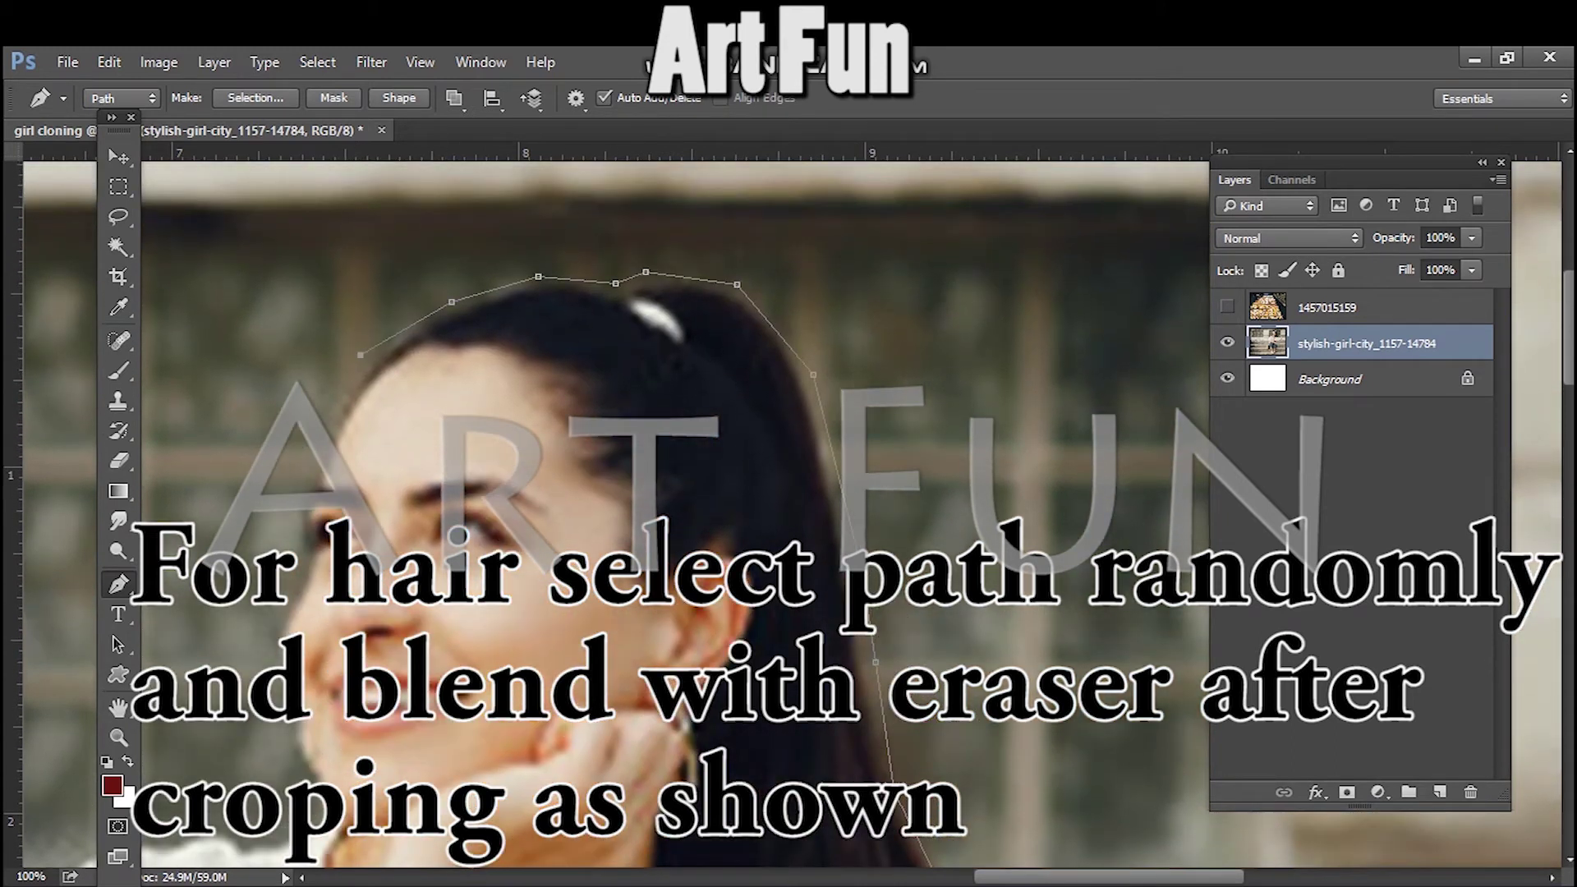
- Trace the path down the forehead, past the eyebrow and around to just below the eye
scroll(360, 355, left, 6)
click(742, 430)
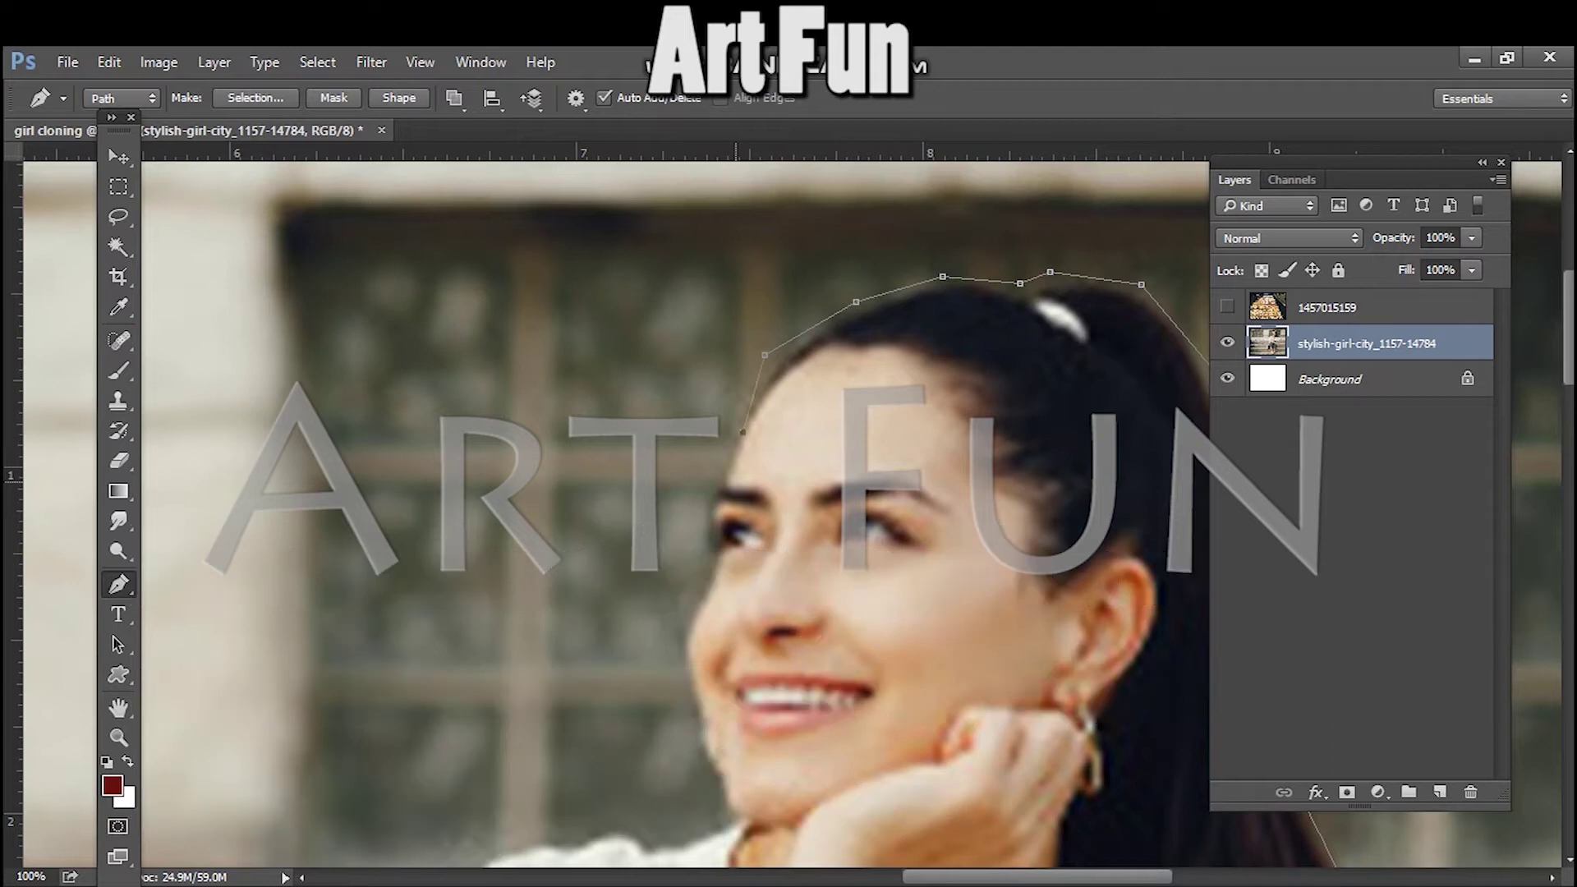
click(743, 428)
key(ctrl+plus)
key(ctrl+plus)
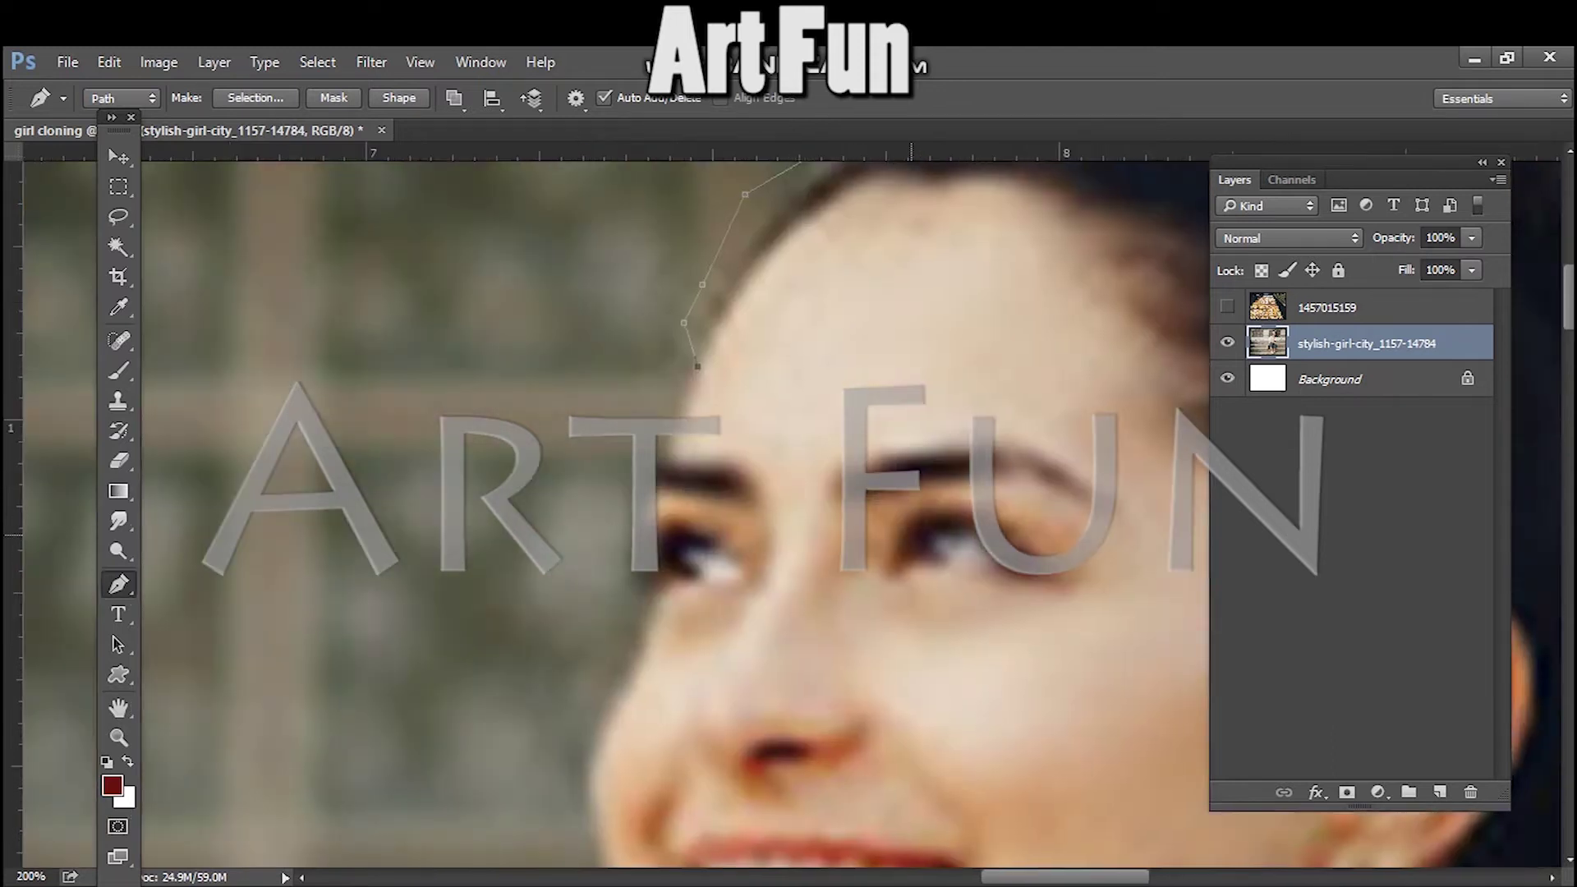
drag(611, 390, 582, 450)
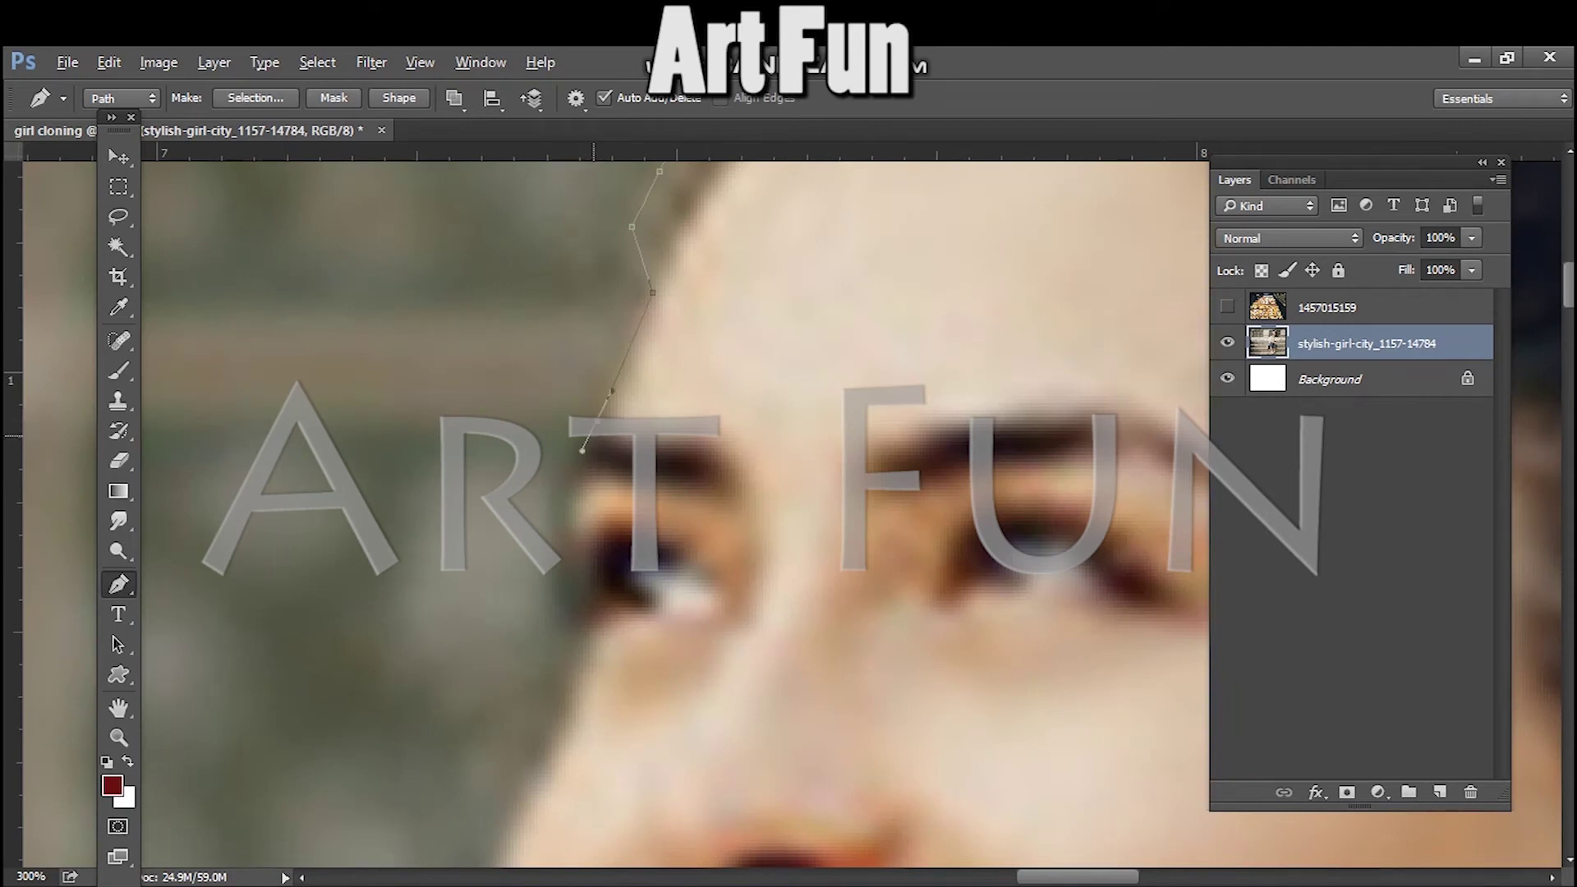
drag(569, 472, 568, 491)
drag(590, 615, 636, 690)
alt+click(589, 615)
- Continue the path around the curve of the cheek to beside the mouth
scroll(589, 615, down, 3)
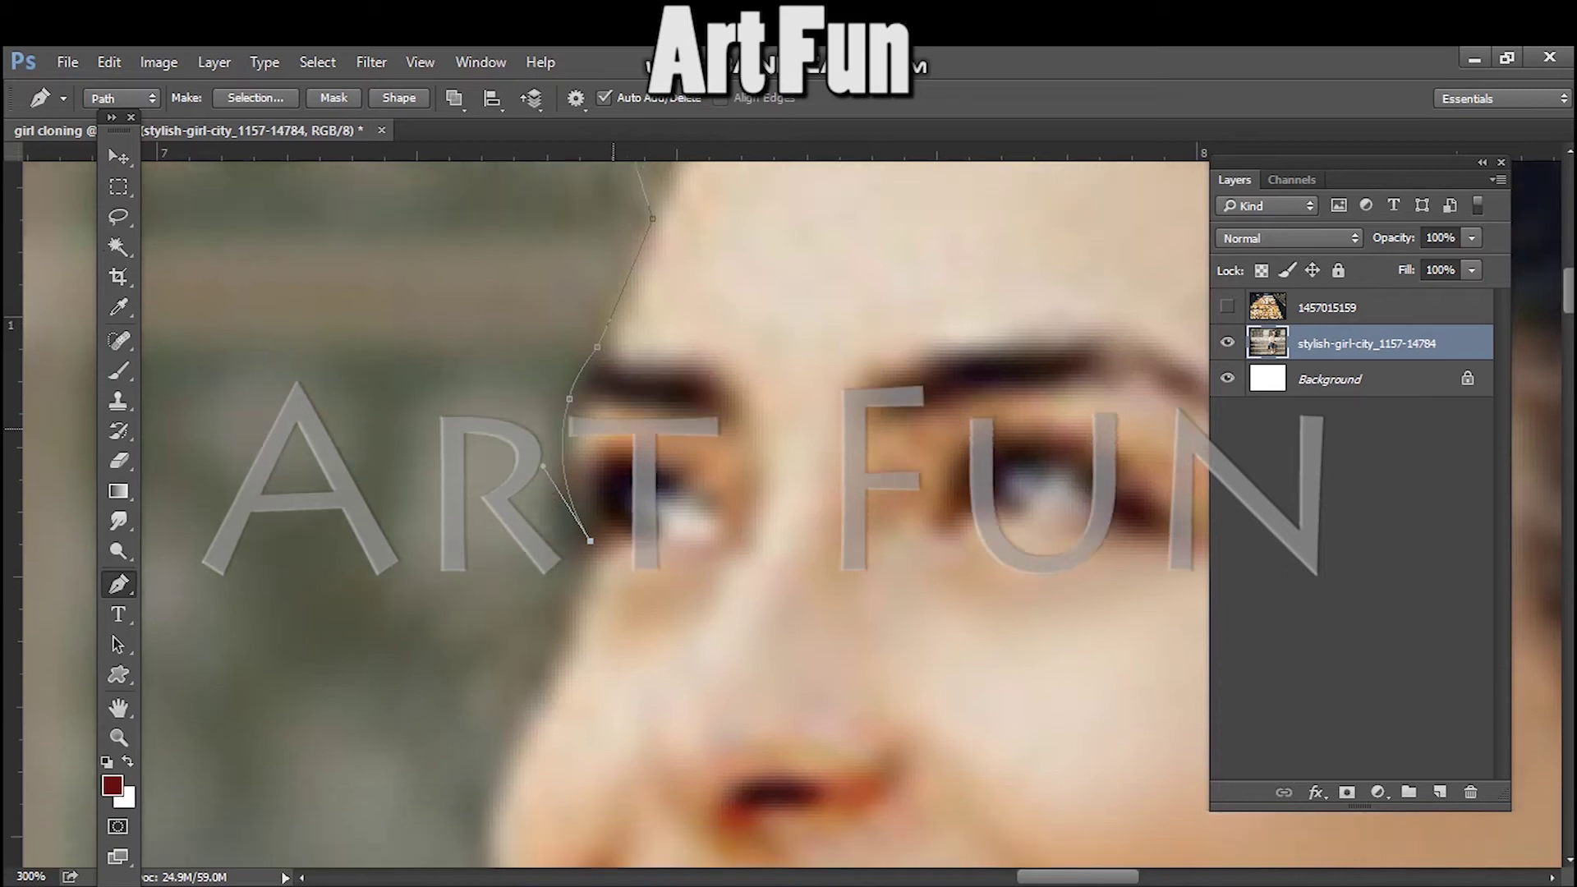
scroll(572, 448, down, 1)
drag(527, 538, 546, 668)
scroll(505, 575, down, 3)
alt+click(500, 567)
scroll(500, 568, down, 5)
drag(549, 448, 599, 534)
alt+click(549, 448)
key(ctrl+alt+z)
key(ctrl+alt+z)
drag(531, 446, 572, 492)
key(ctrl+z)
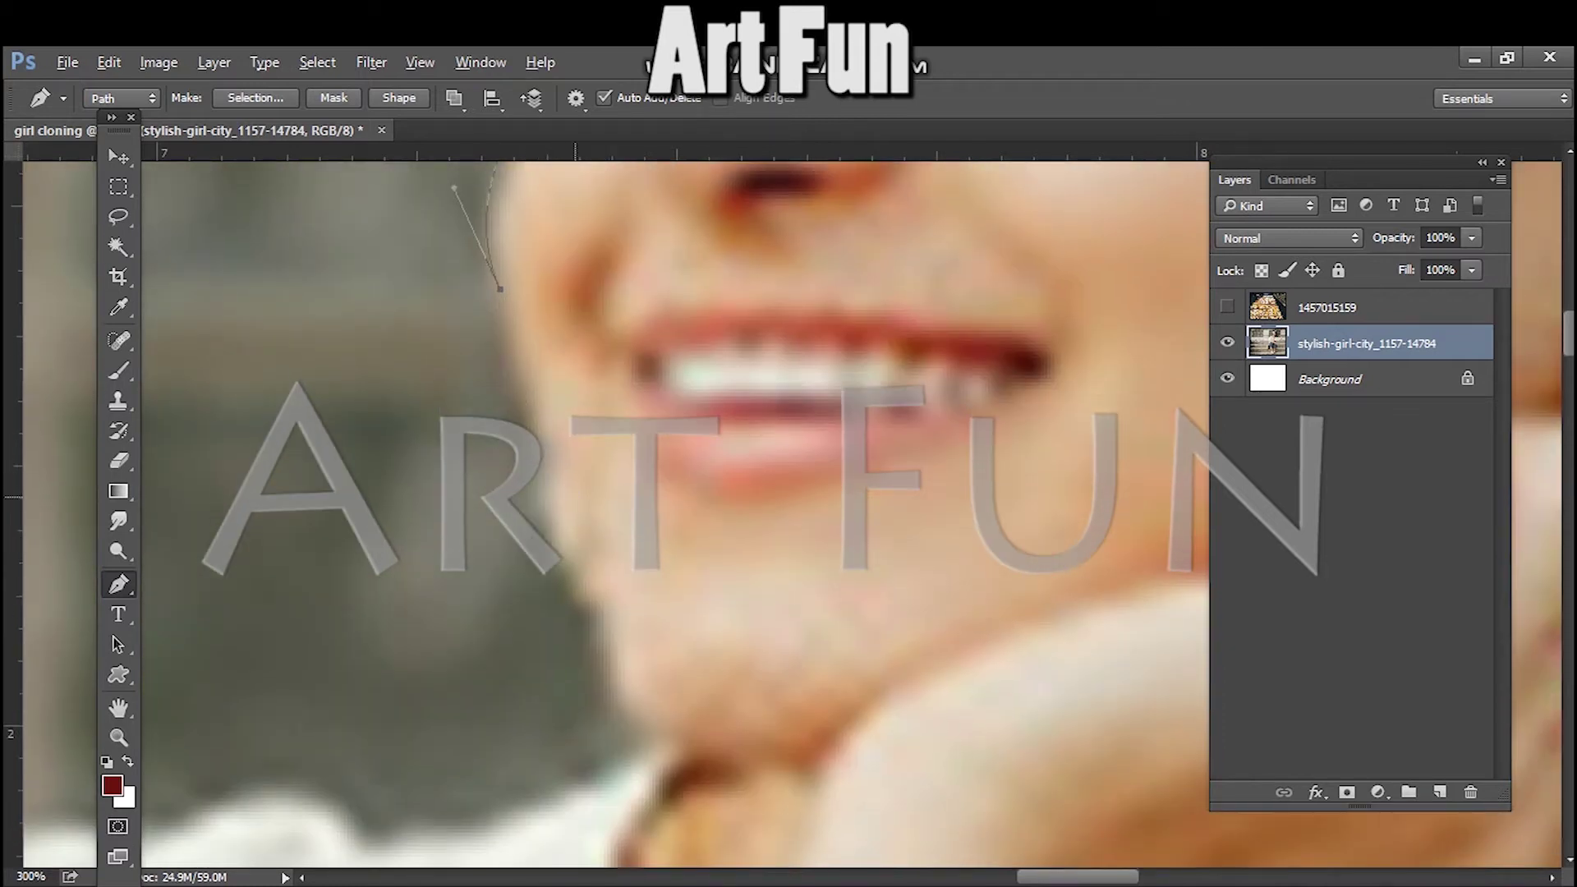
- Trace the lower cheek and the chin down to where the jaw meets the white shirt
drag(538, 441, 568, 508)
drag(593, 618, 657, 648)
alt+click(594, 617)
drag(659, 742, 1041, 725)
alt+click(659, 743)
- Extend the path from the chin along the shirt's neckline and over its first fold
scroll(675, 513, down, 12)
scroll(817, 360, up, 3)
drag(823, 336, 736, 312)
click(761, 357)
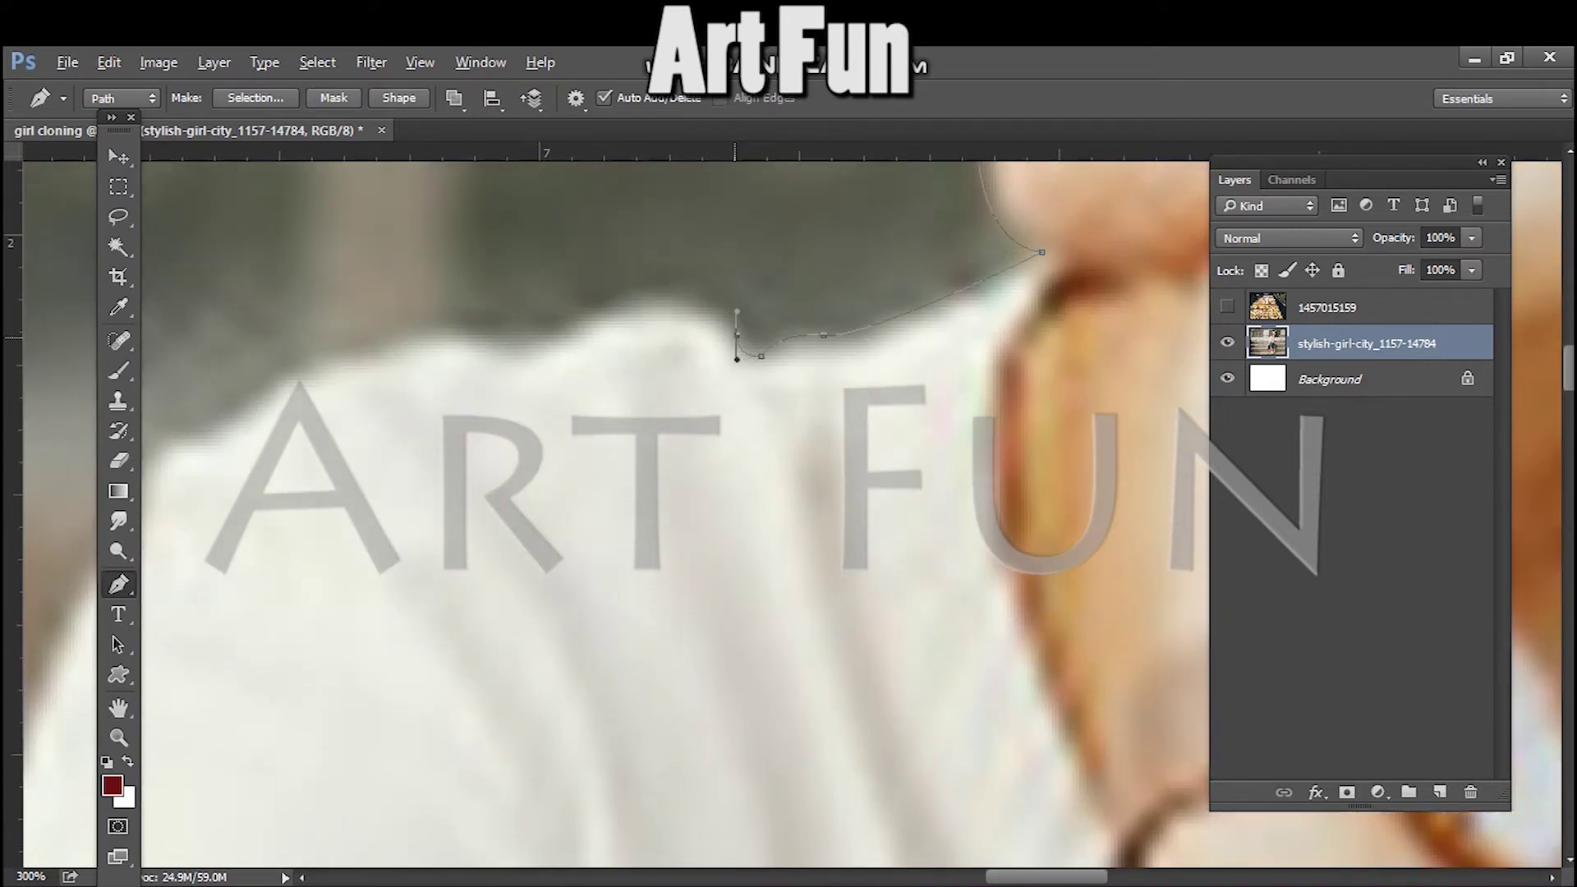
drag(616, 304, 526, 344)
- Trace the wavy upper edge of the shirt across the shoulder to the top of the sleeve
scroll(616, 304, left, 5)
drag(903, 339, 859, 304)
alt+click(903, 338)
drag(793, 357, 570, 427)
alt+click(793, 356)
alt+click(678, 397)
drag(553, 538, 557, 657)
alt+click(553, 538)
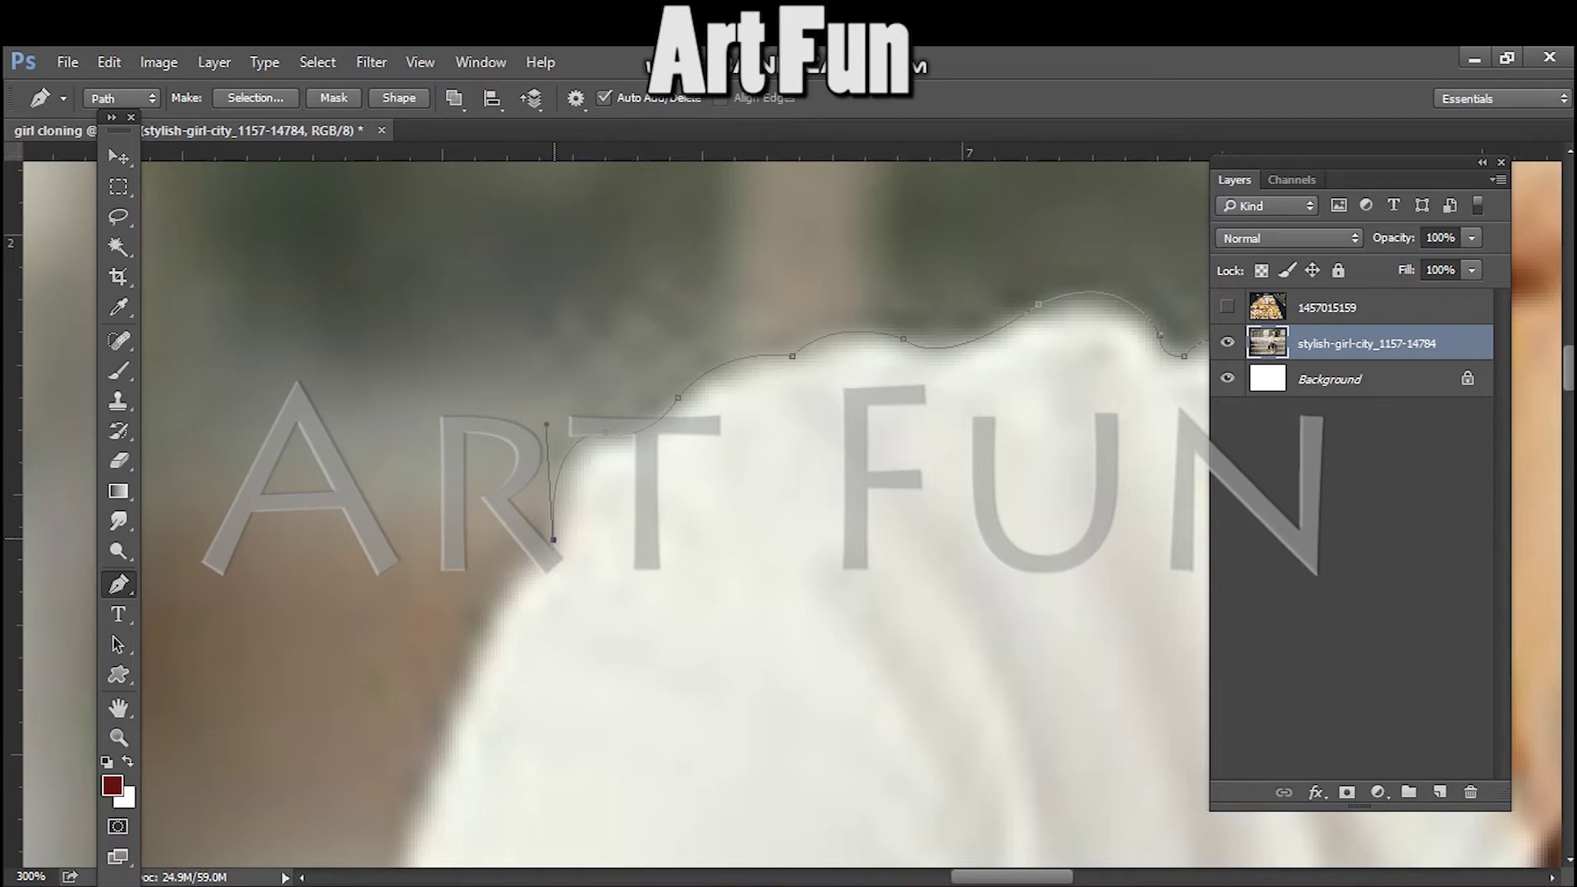
- Trace the path down the outer edge of the sleeve along the upper arm
scroll(564, 648, down, 1)
drag(442, 656, 403, 832)
alt+click(442, 656)
scroll(443, 656, down, 6)
key(ctrl+1)
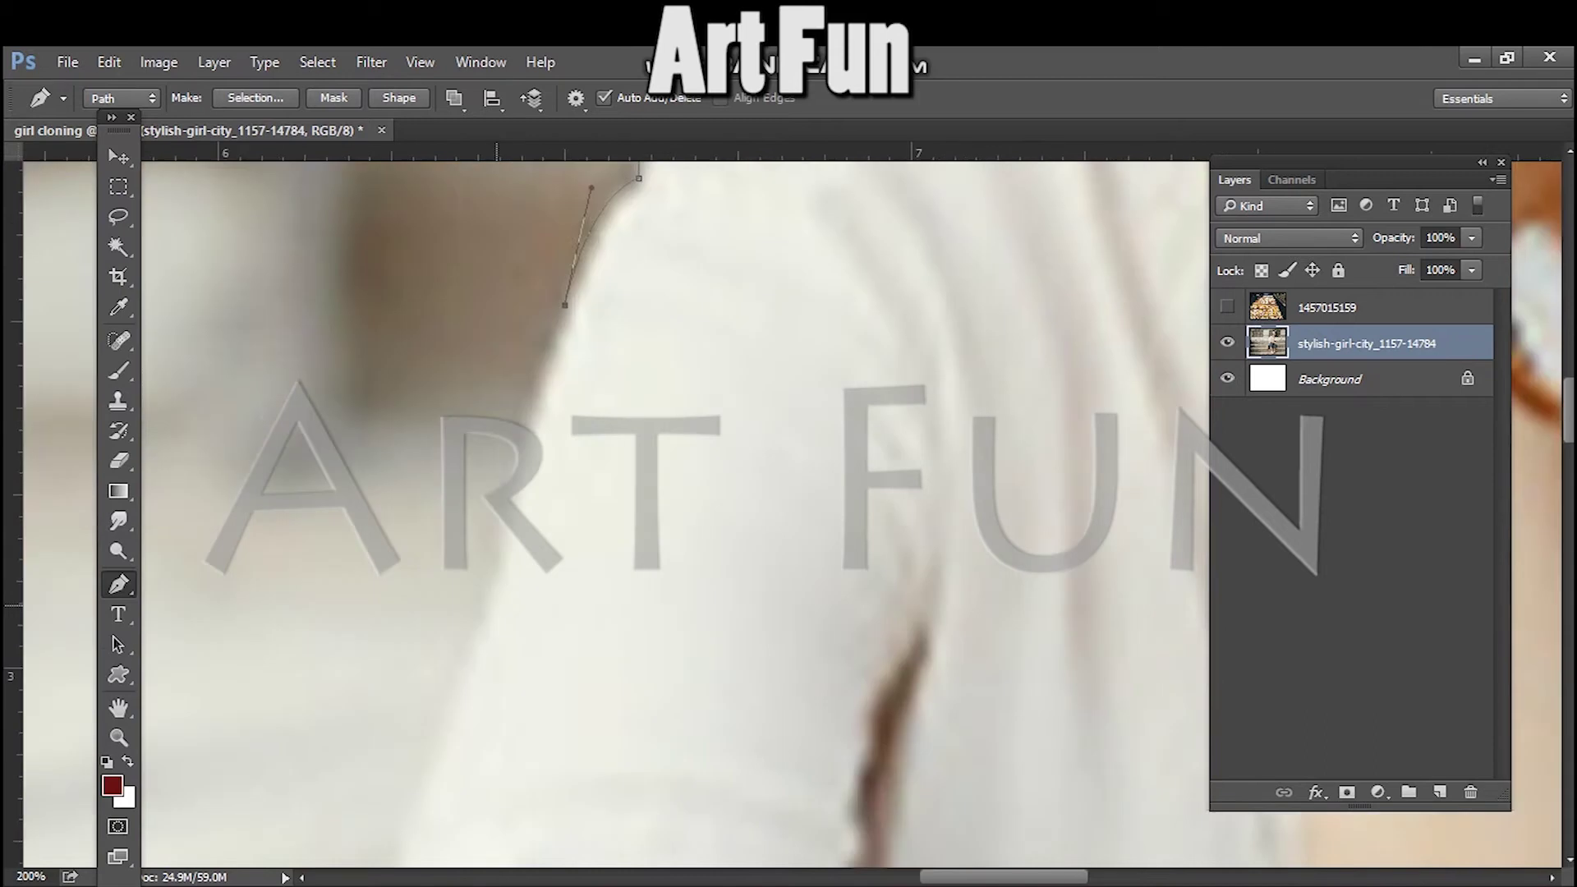
click(634, 620)
key(ctrl+z)
click(618, 615)
- Outline the rolled sleeve cuff and curve the path around beneath the elbow to the forearm
scroll(620, 575, down, 3)
drag(590, 666, 593, 708)
alt+click(591, 666)
click(552, 718)
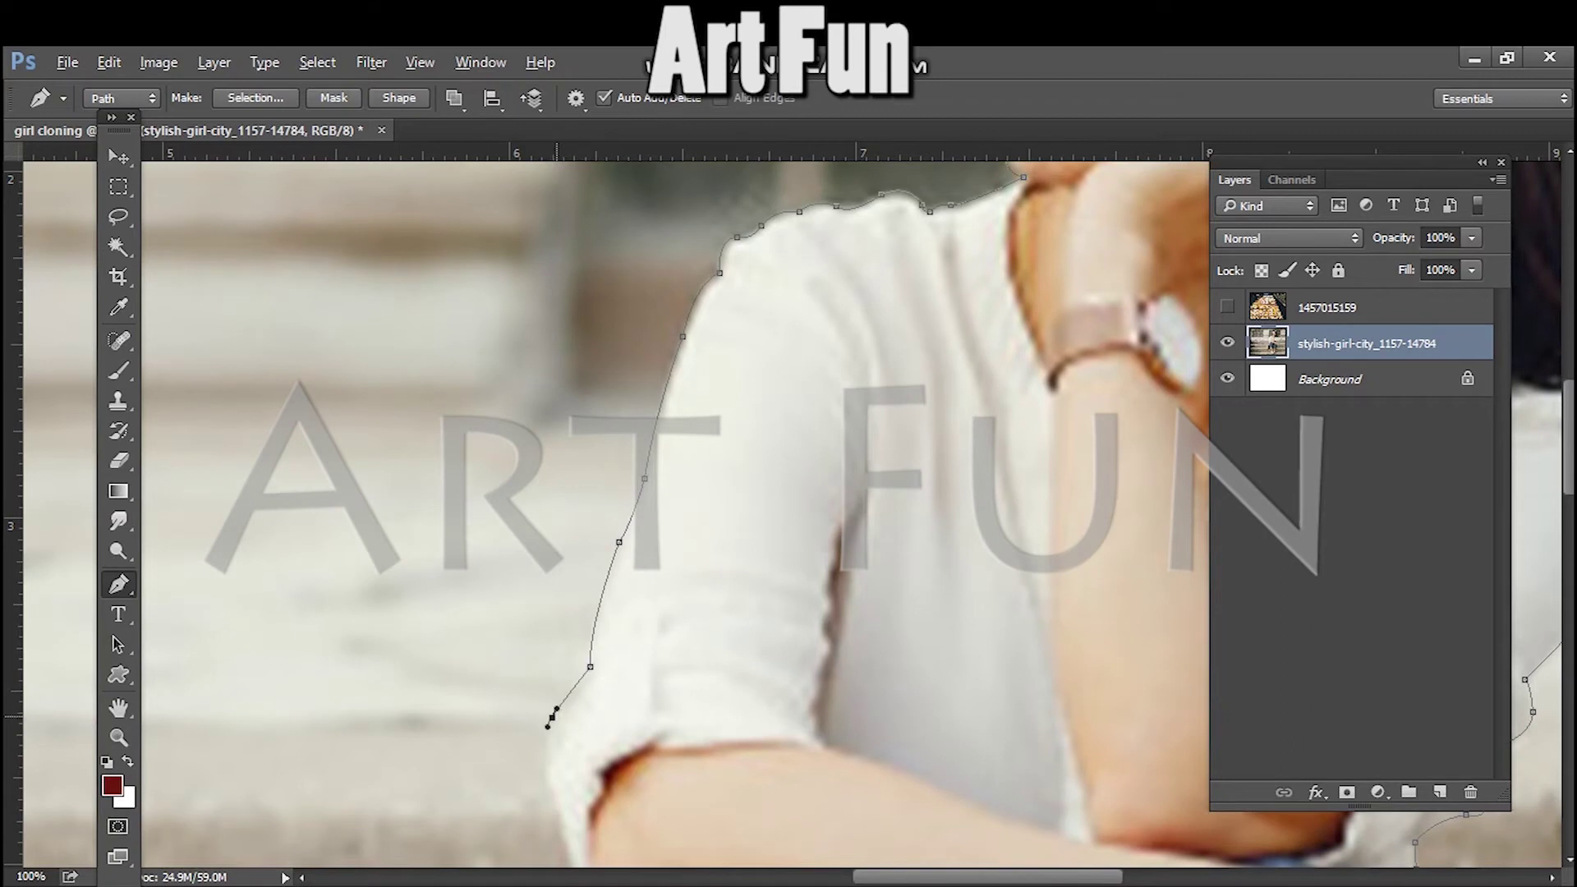
scroll(548, 725, down, 10)
drag(548, 518, 563, 591)
drag(602, 651, 671, 682)
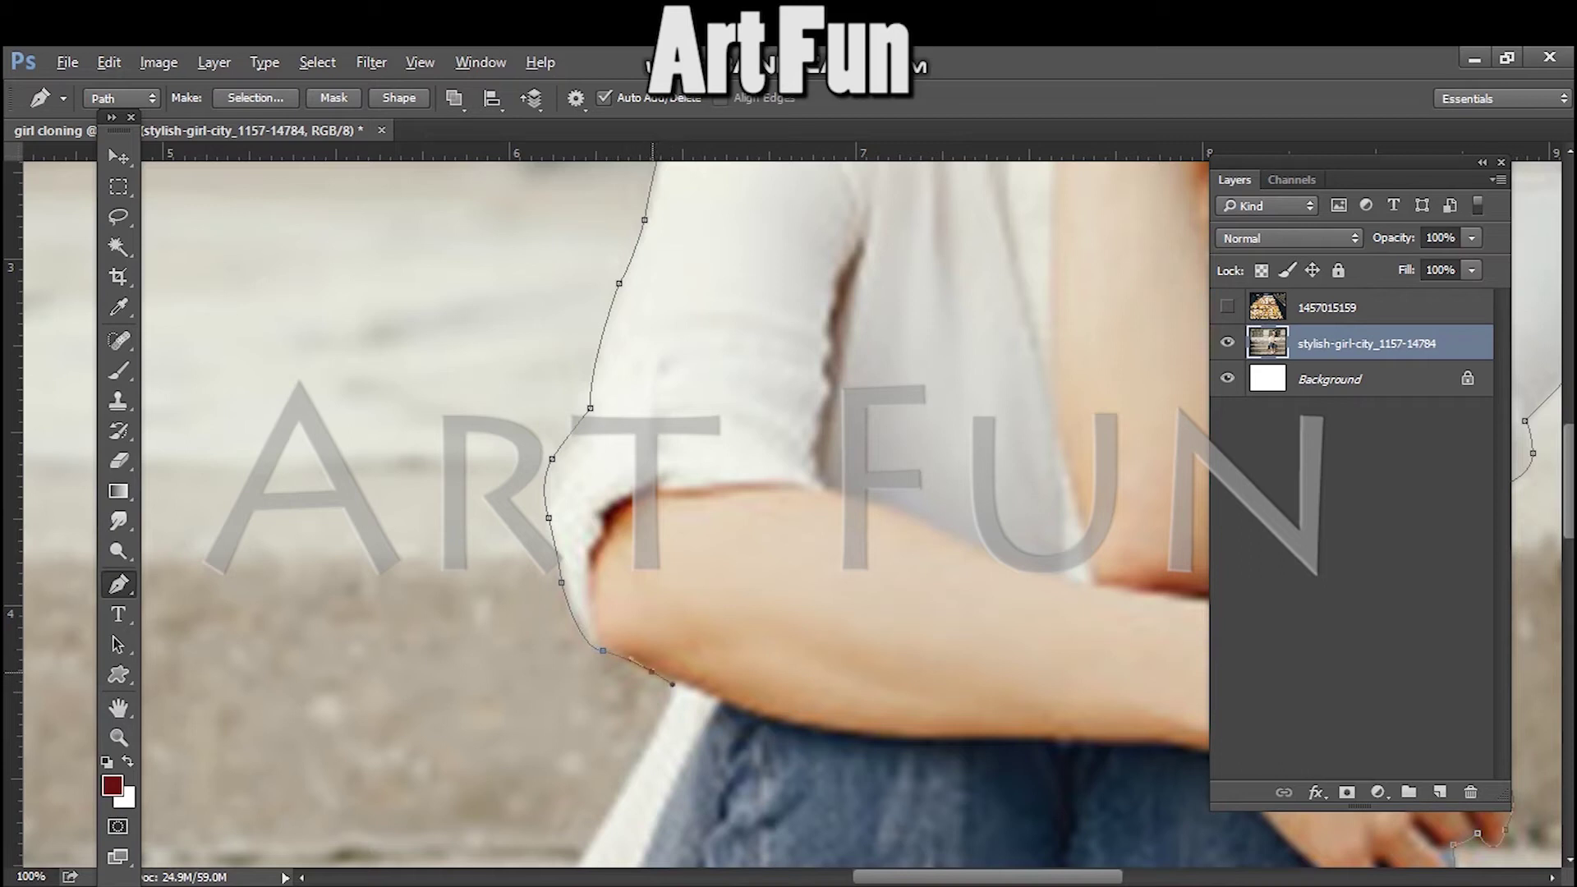
- Trace the shirt tail hanging below the forearm down to its end above the handbag
scroll(706, 601, down, 5)
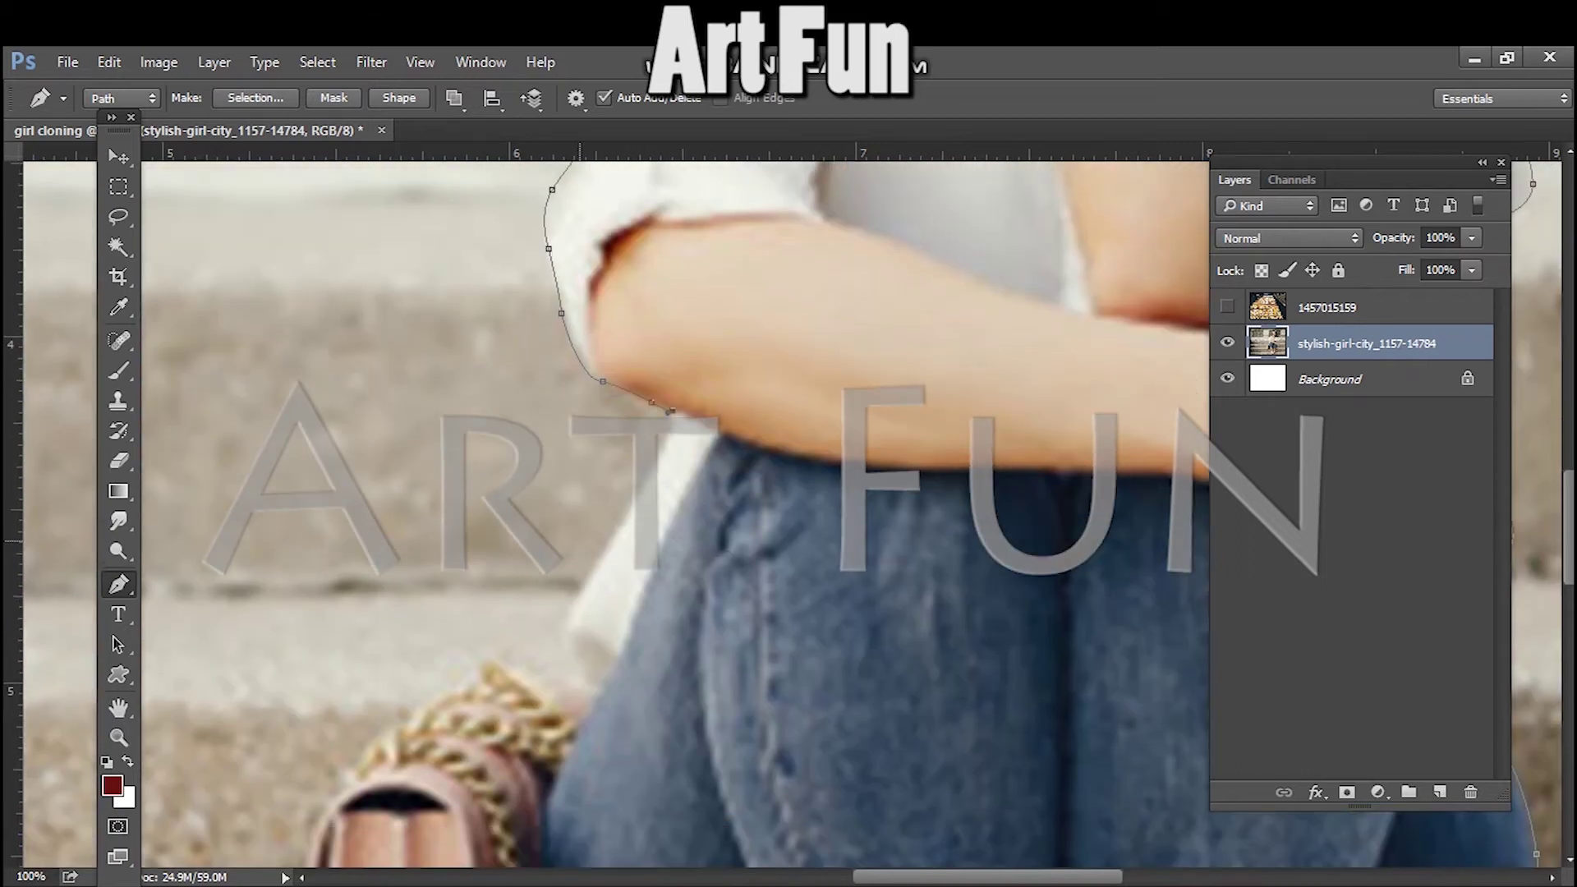
drag(615, 522, 590, 552)
click(568, 609)
drag(572, 683, 601, 702)
alt+click(572, 683)
- Extend the path from the shirt tail across to the handbag and around the top of its gold chain
click(519, 675)
drag(482, 669, 472, 692)
alt+click(481, 668)
drag(483, 685, 489, 688)
key(ctrl+plus)
key(ctrl+plus)
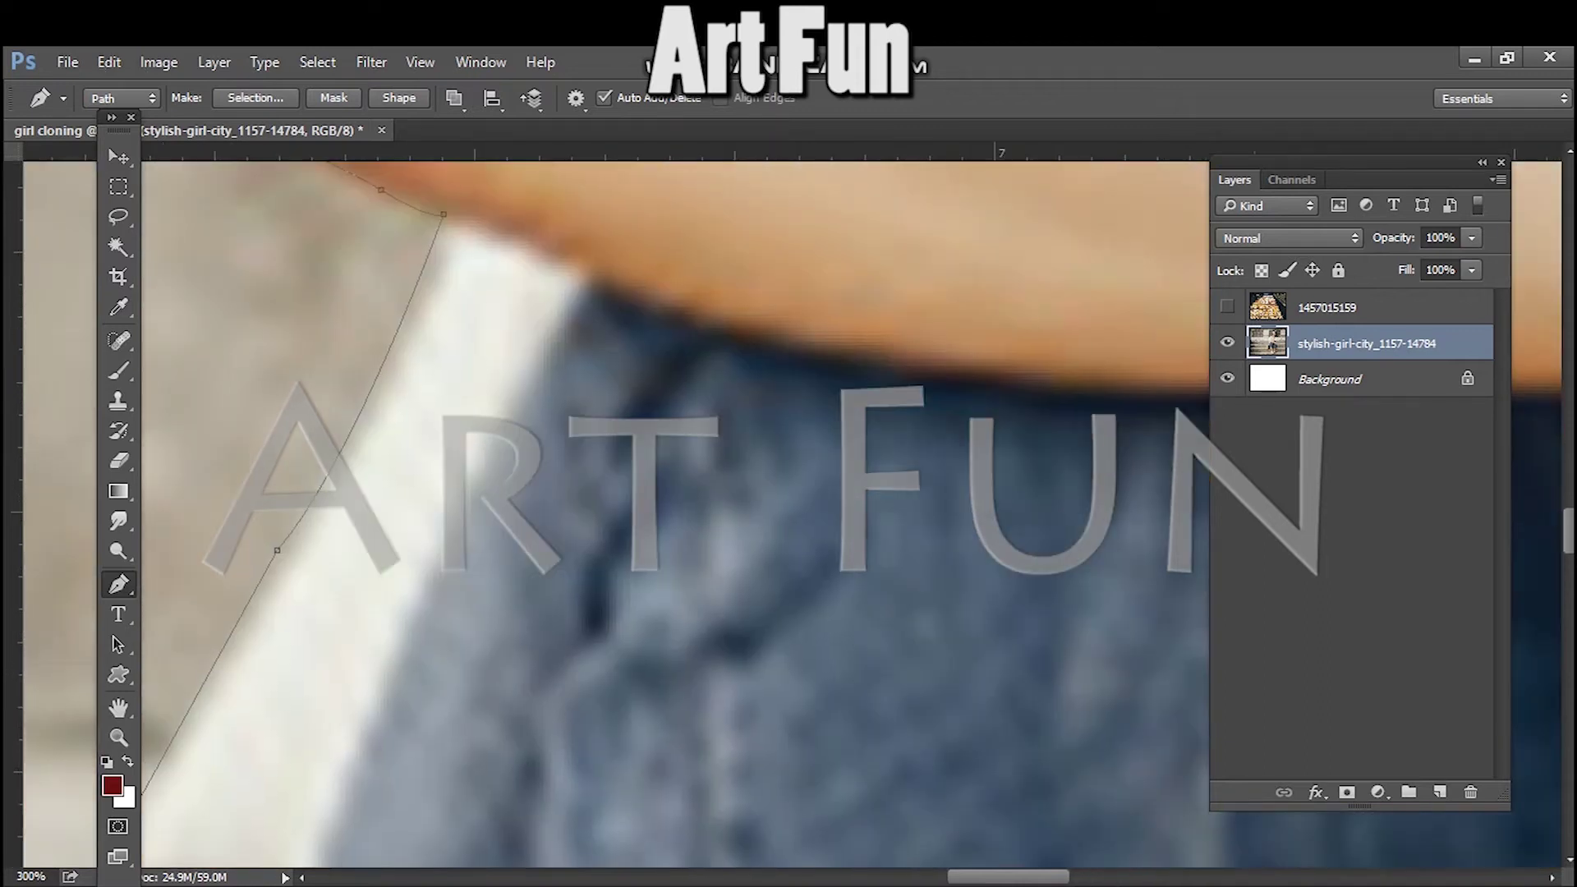
drag(516, 861, 550, 50)
drag(763, 657, 1558, 629)
scroll(698, 533, up, 5)
drag(693, 542, 704, 575)
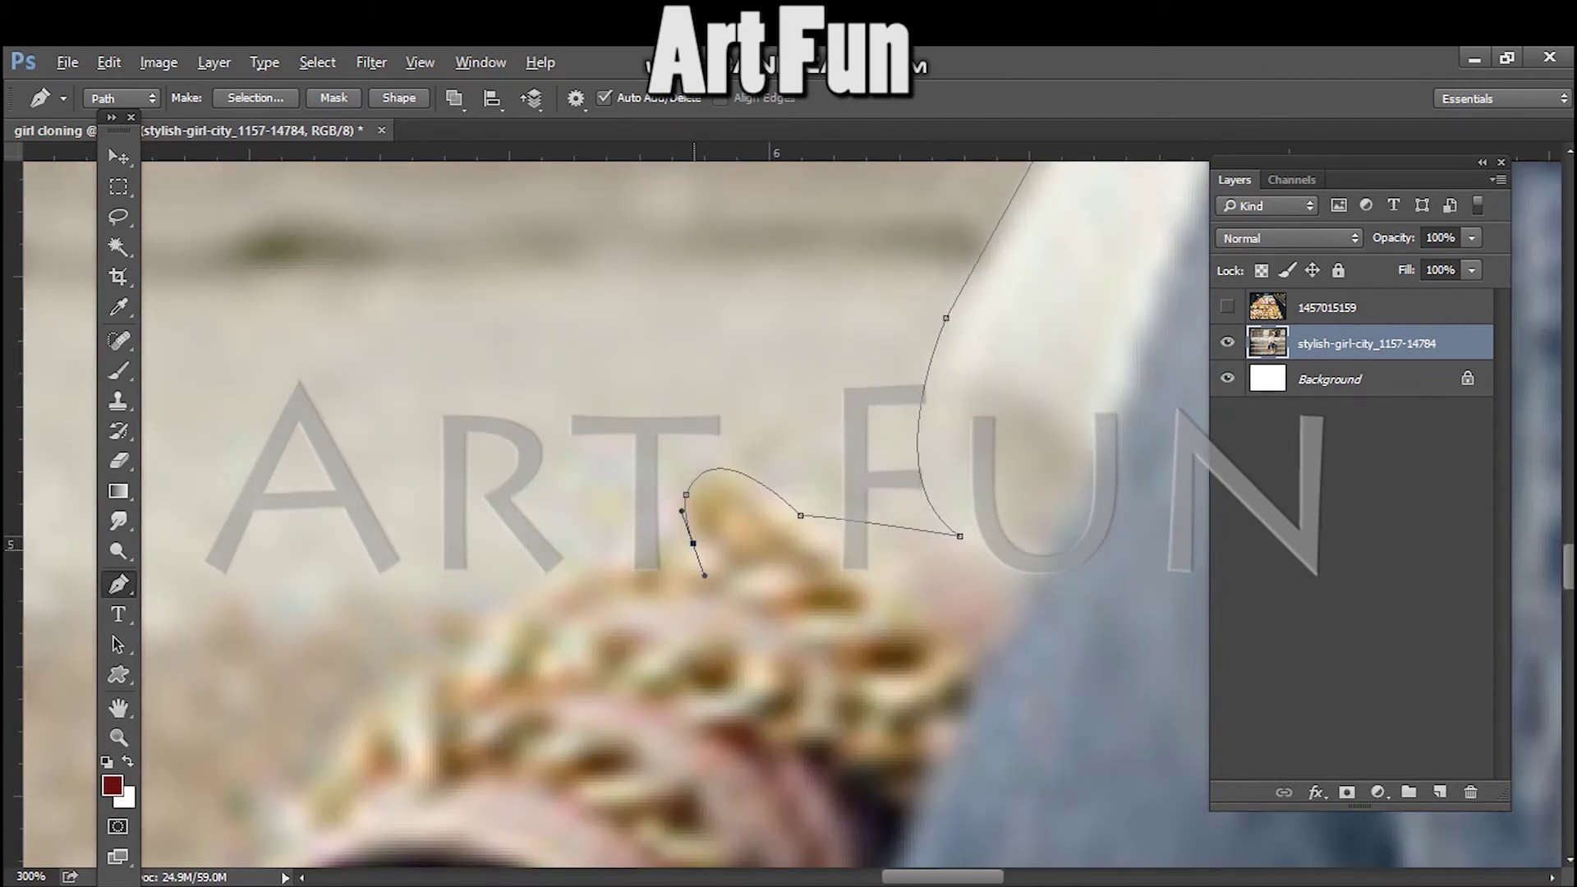
- Trace along the rest of the chain and down the handbag's outer edge to the flap's lower corner
drag(513, 602, 429, 747)
scroll(788, 513, left, 5)
scroll(1082, 526, down, 3)
drag(1077, 297, 1037, 418)
drag(918, 567, 878, 821)
scroll(903, 710, down, 5)
click(877, 707)
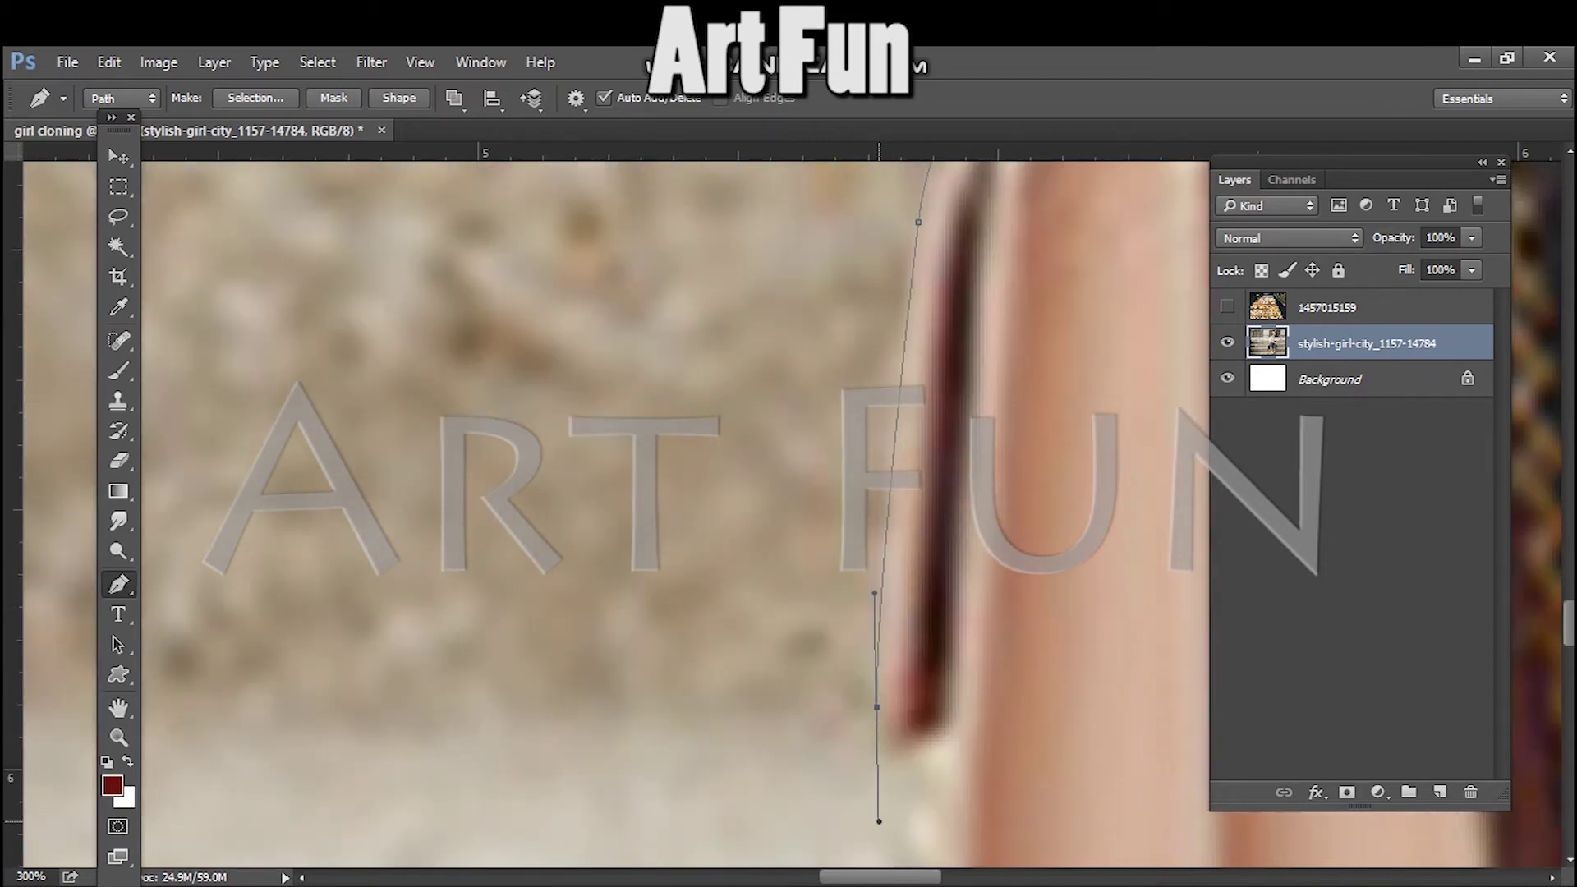
- Trace around the flap's lower corner and down the side of the handbag to its base
alt+click(877, 707)
drag(946, 730, 1019, 690)
alt+click(947, 731)
scroll(946, 731, down, 1)
scroll(906, 642, down, 7)
drag(918, 640, 1007, 716)
alt+click(918, 641)
key(ctrl+minus)
key(ctrl+minus)
key(ctrl+minus)
key(ctrl+minus)
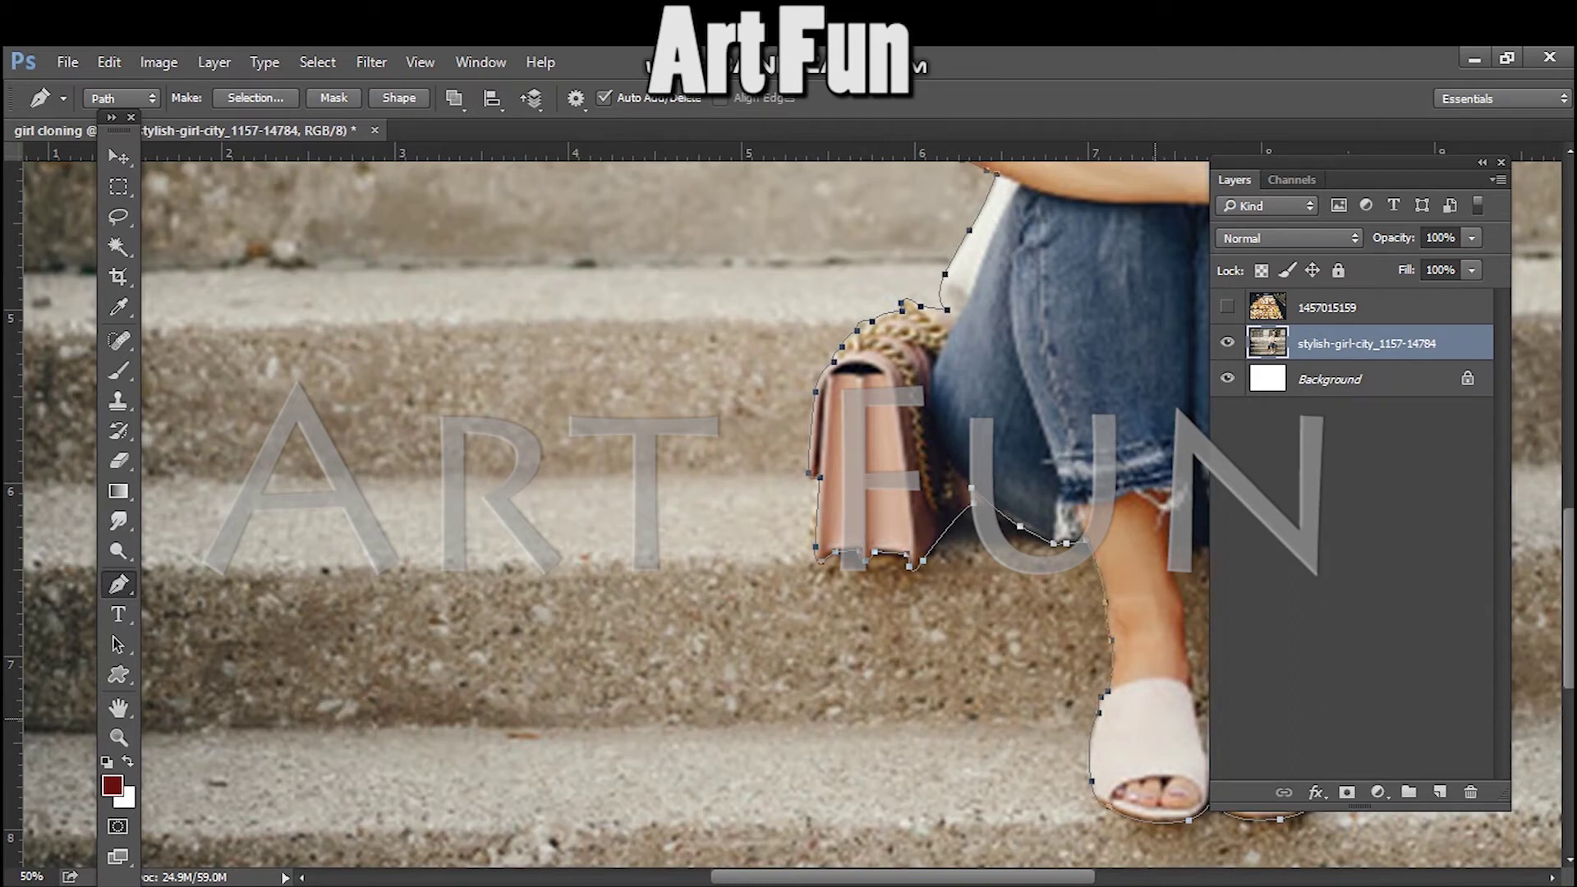
- Convert the finished path to a selection, then cut out the girl and paste her onto a new layer
key(ctrl+0)
key(ctrl+Return)
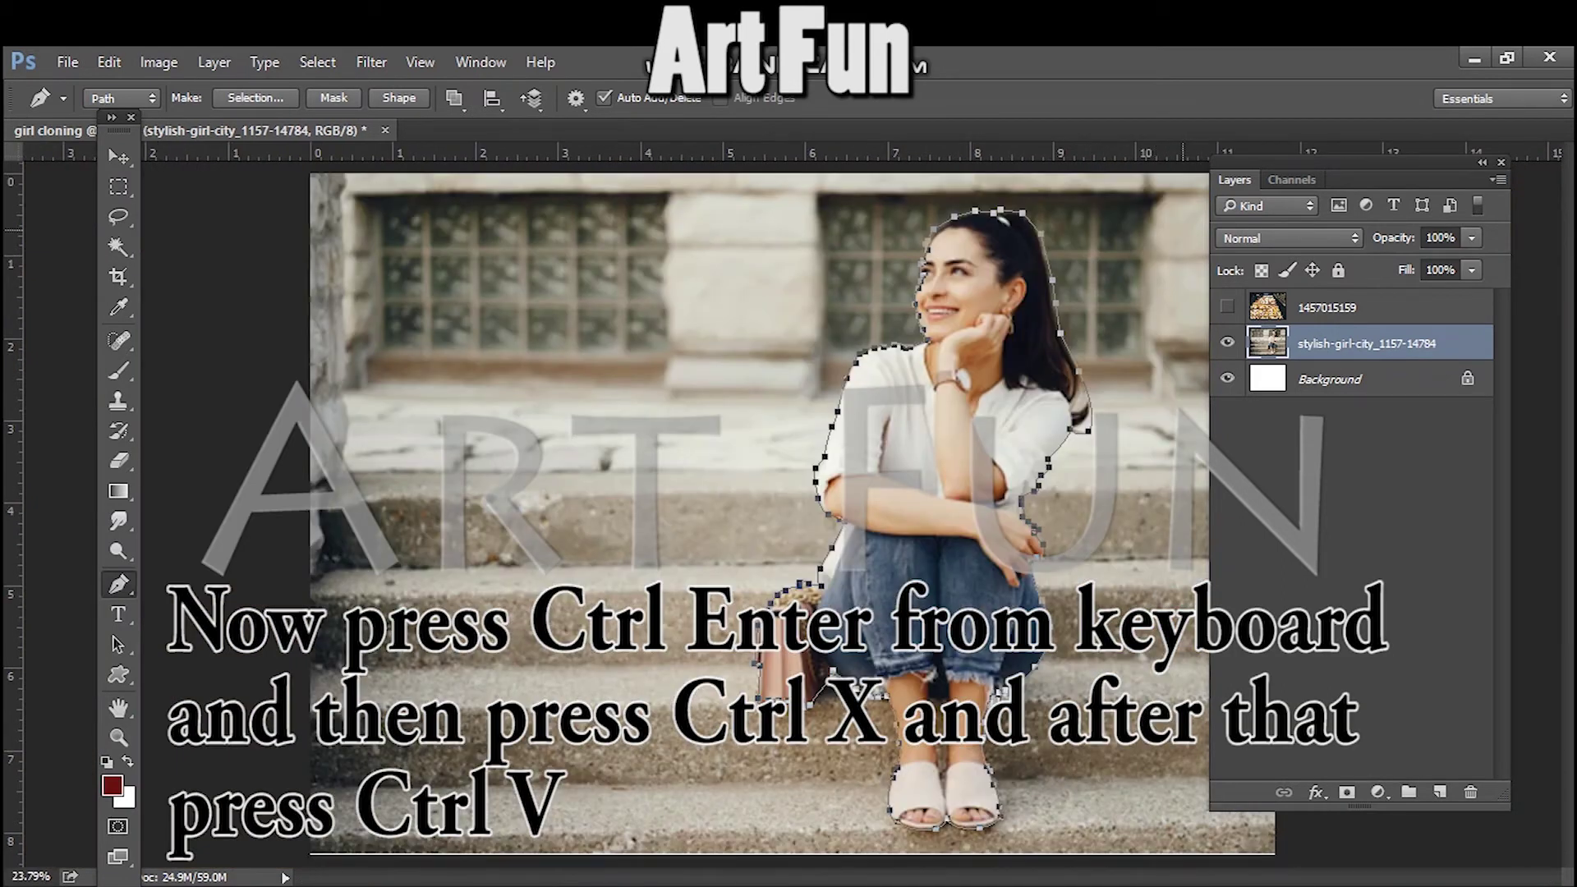
key(v)
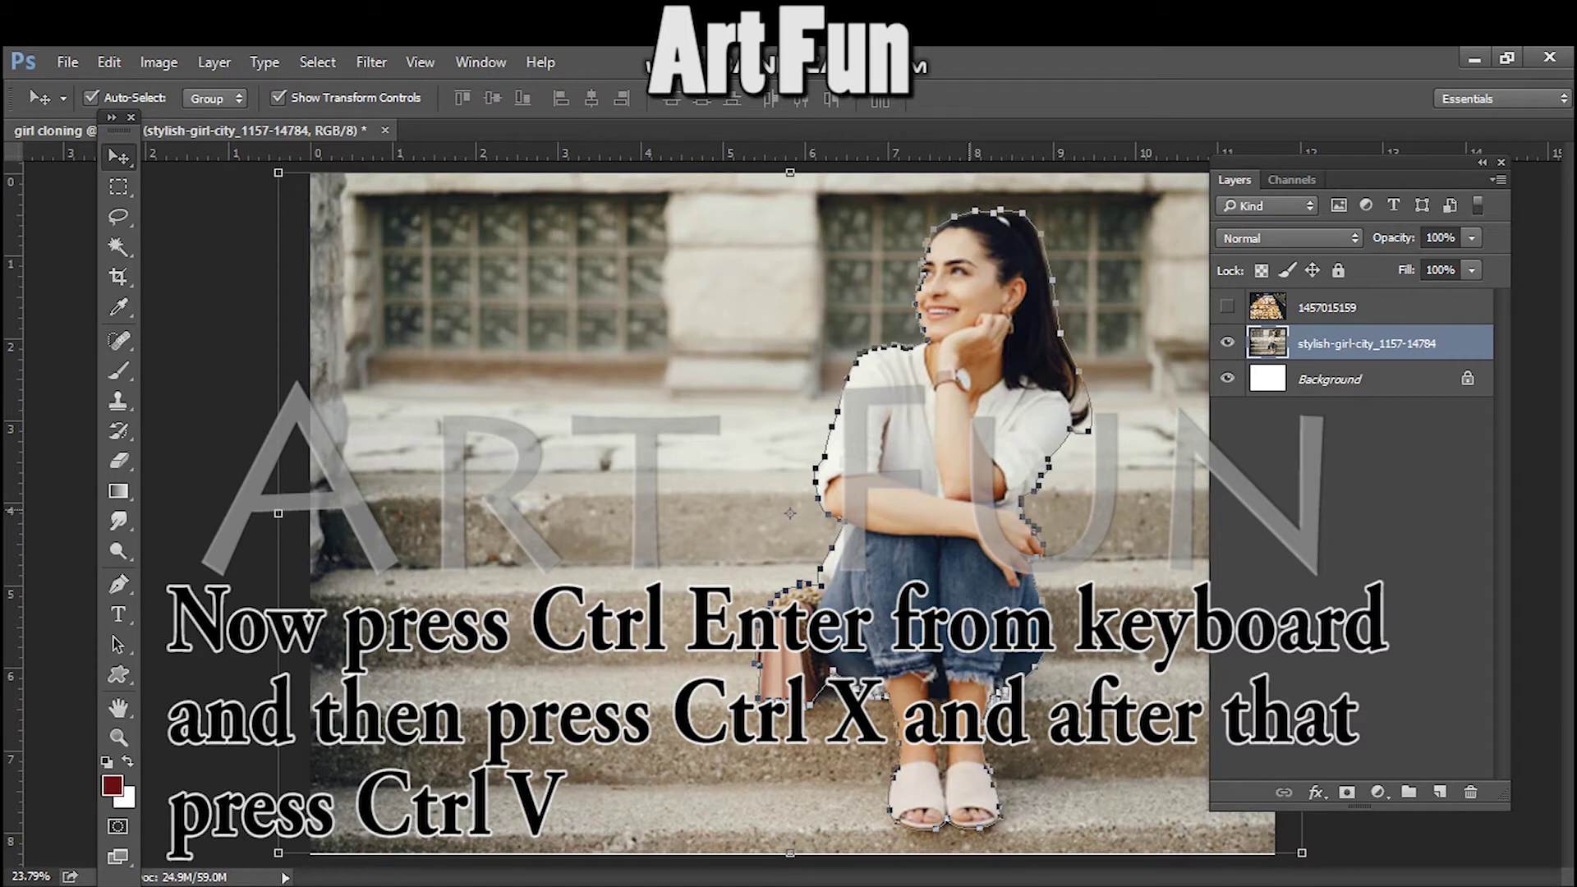
key(ctrl+Return)
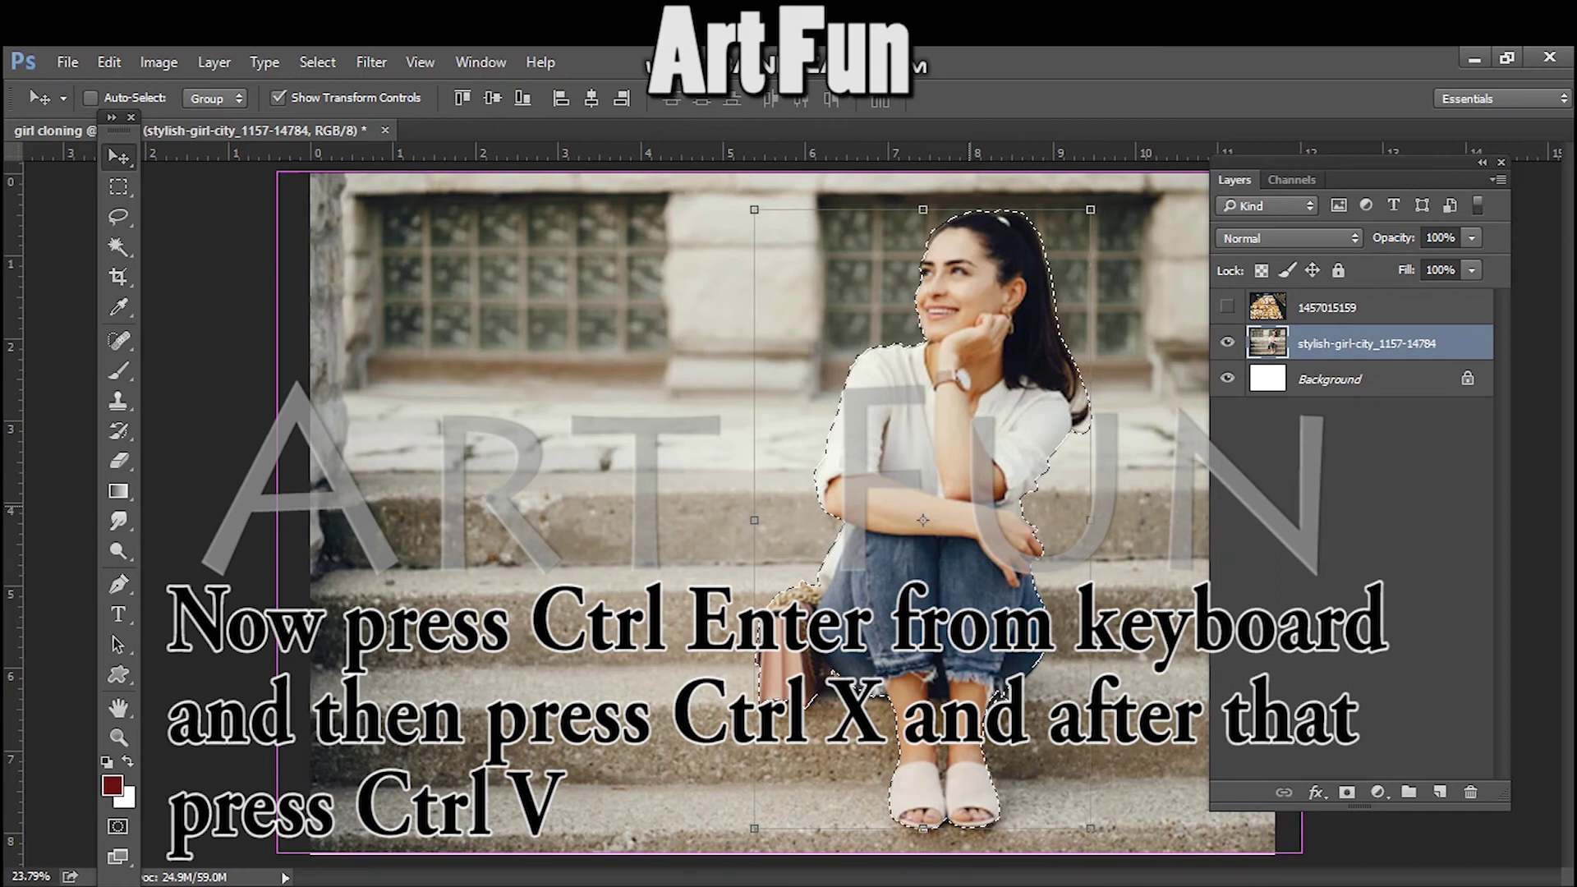
key(ctrl+x)
key(ctrl+v)
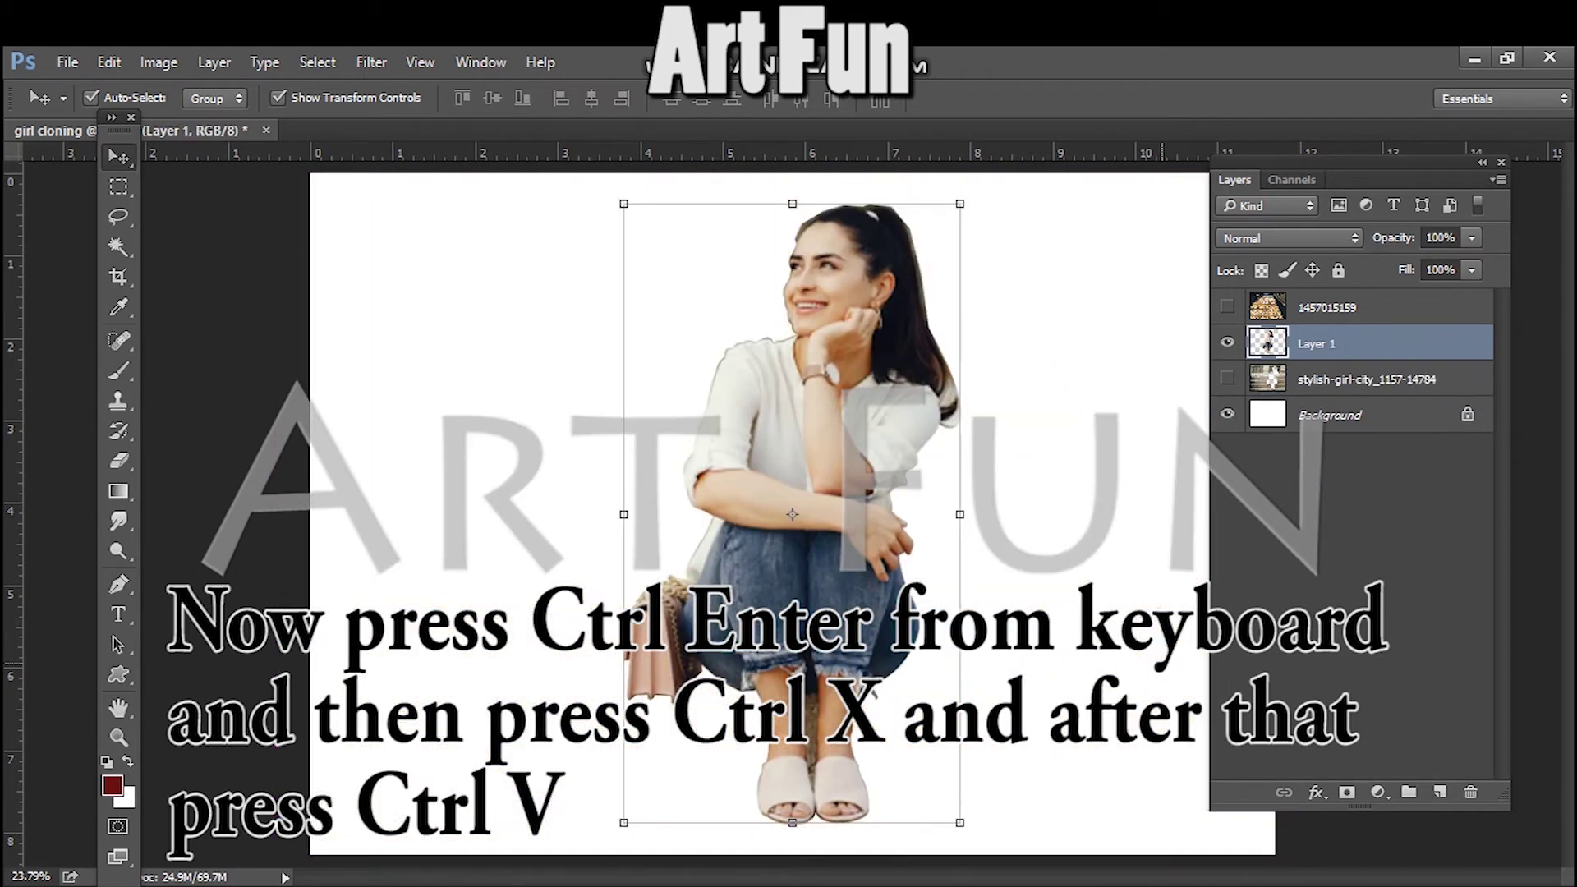
- Start a Pen tool path around the background between the lower legs, from below the jeans down the inner leg edge
key(e)
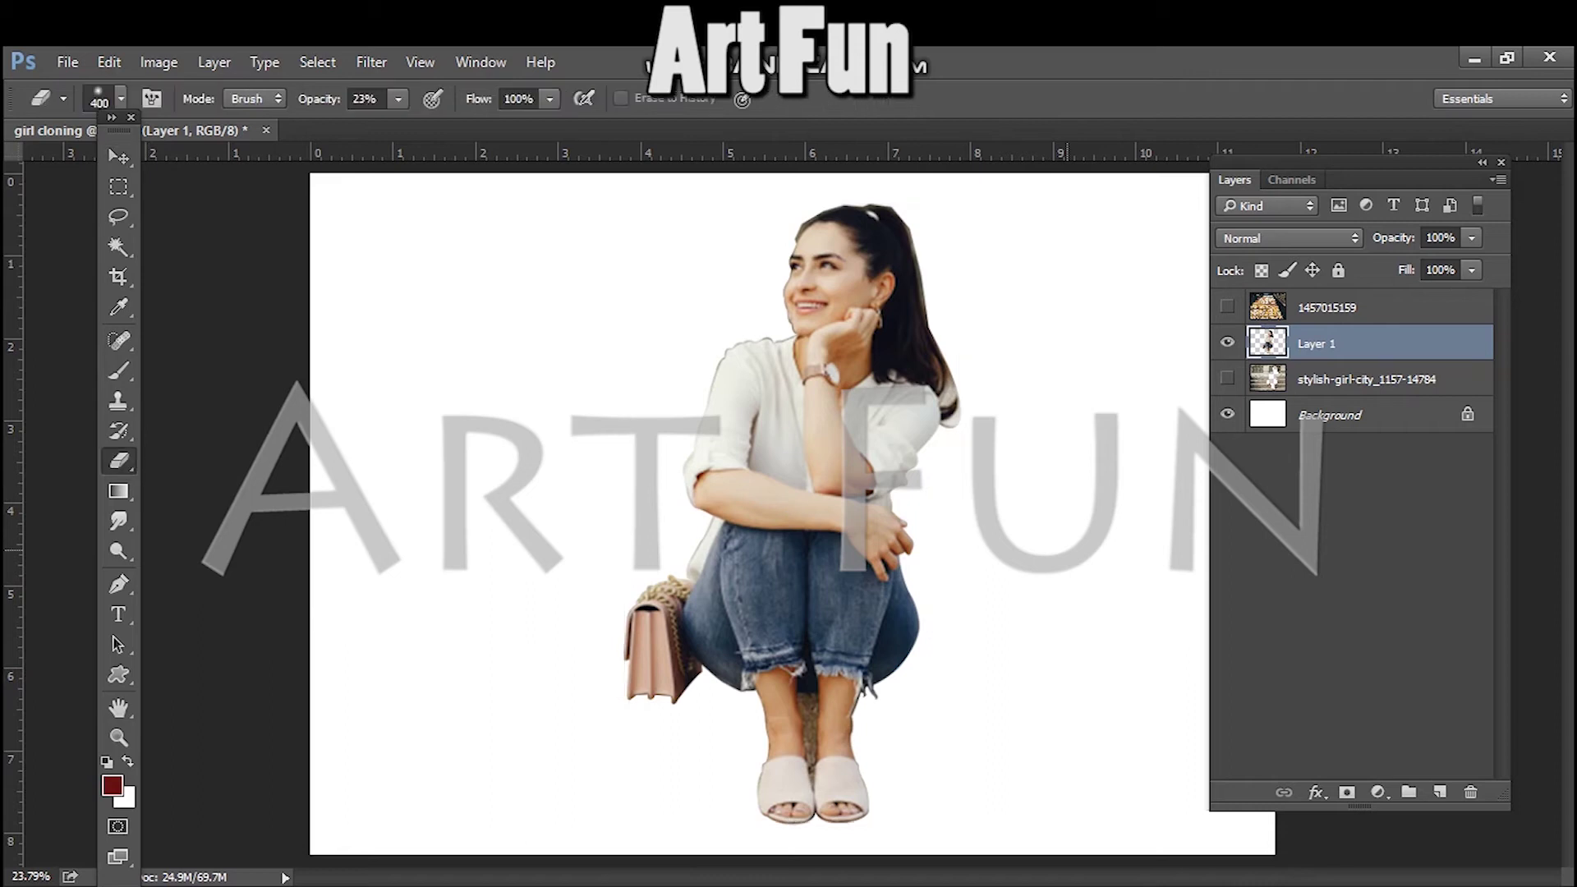
key(p)
key(ctrl+plus)
key(ctrl+plus)
key(ctrl+plus)
key(ctrl+plus)
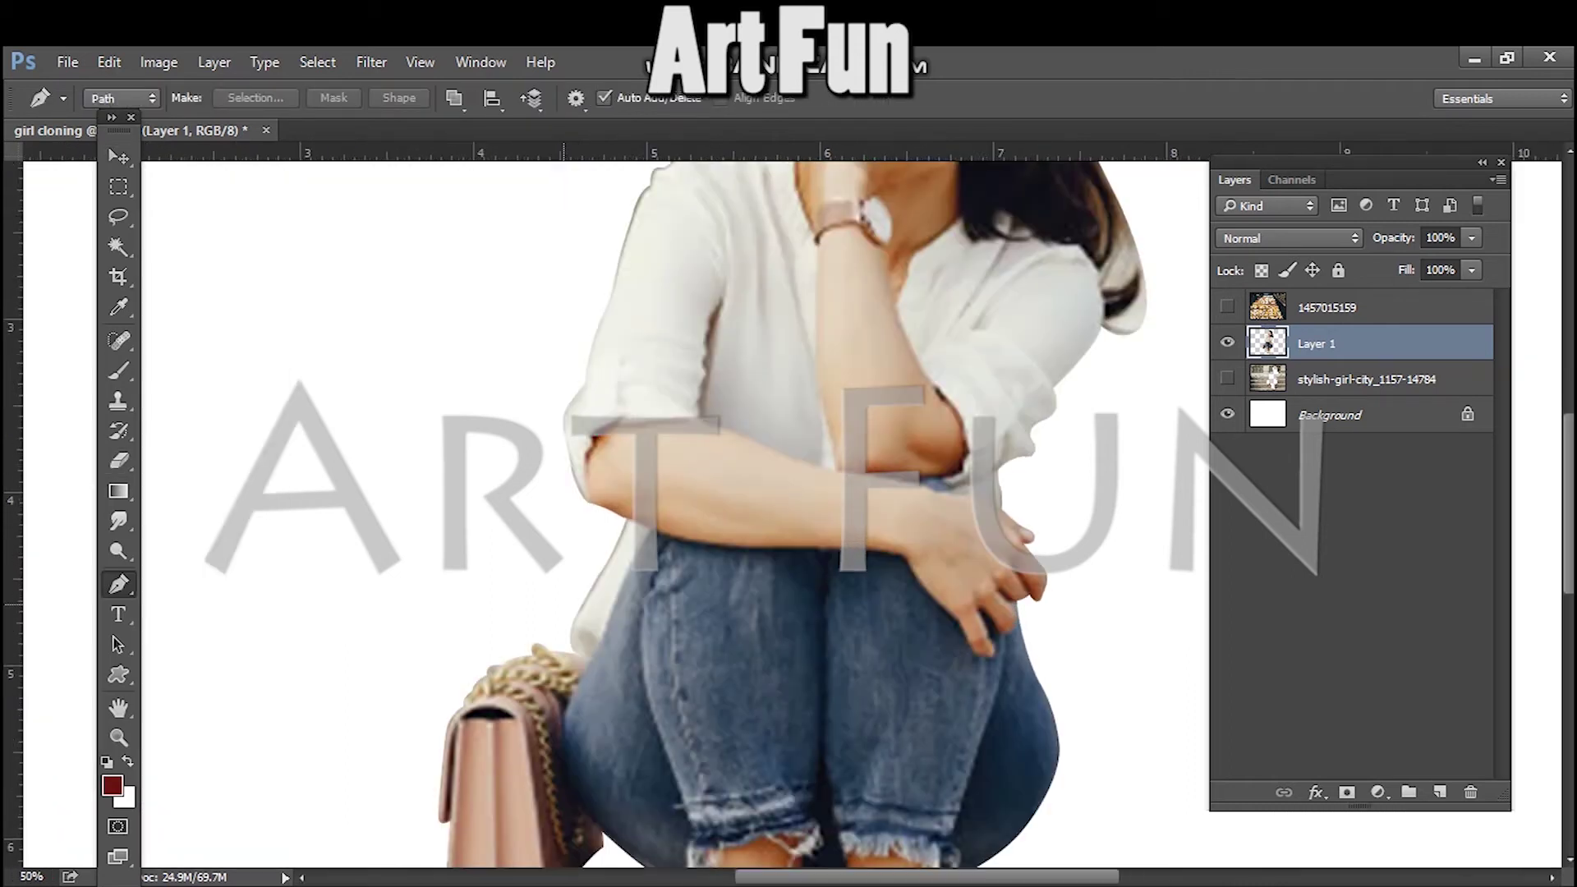
scroll(739, 509, down, 7)
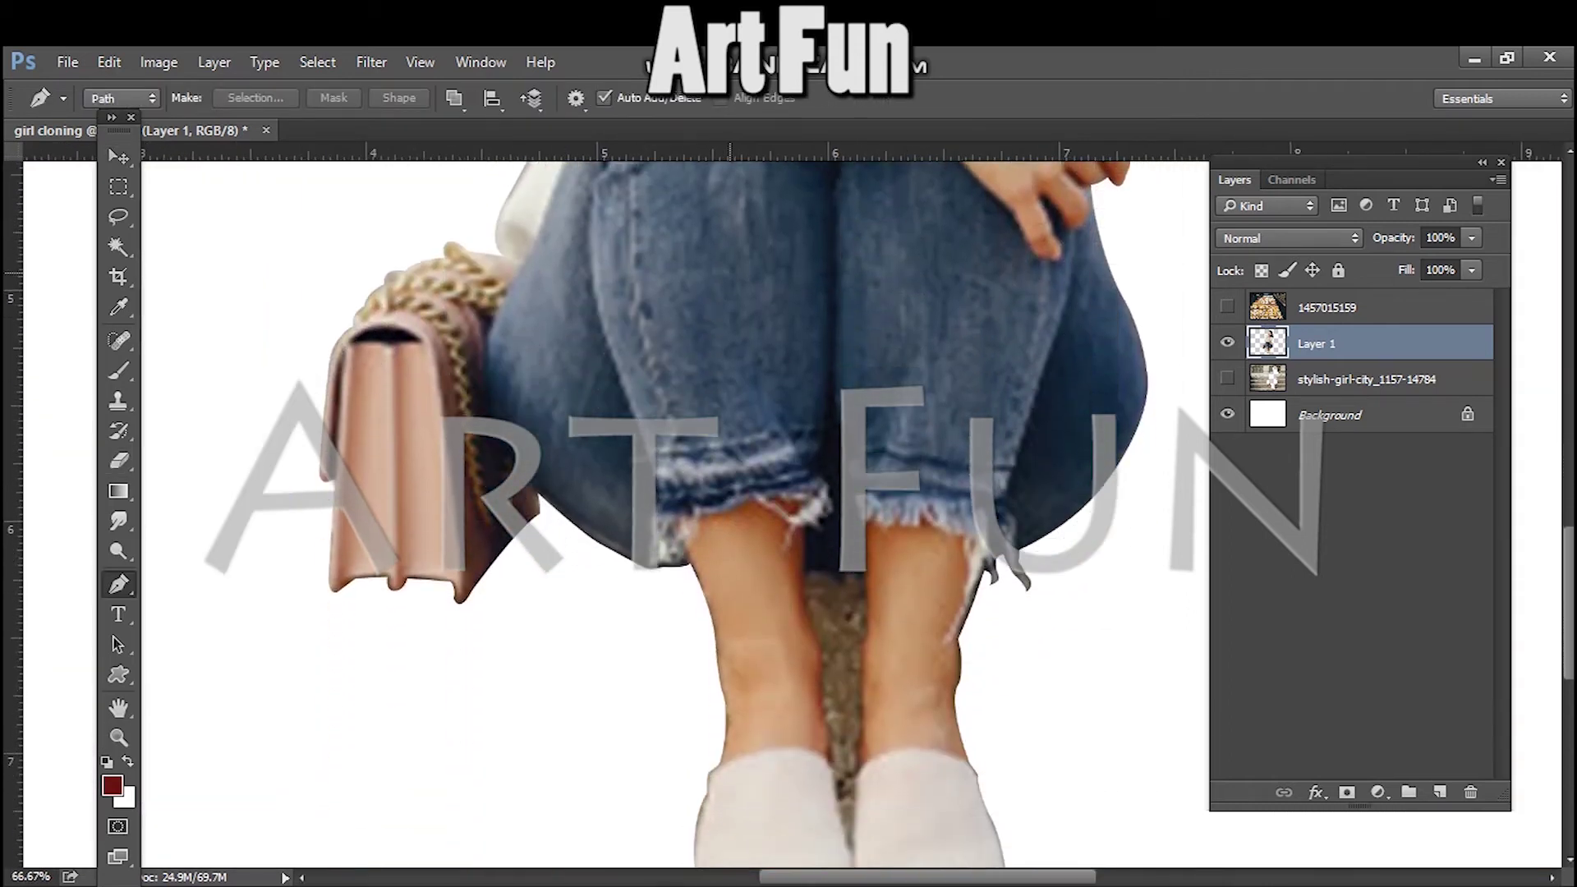
scroll(824, 528, down, 1)
key(ctrl+plus)
key(ctrl+plus)
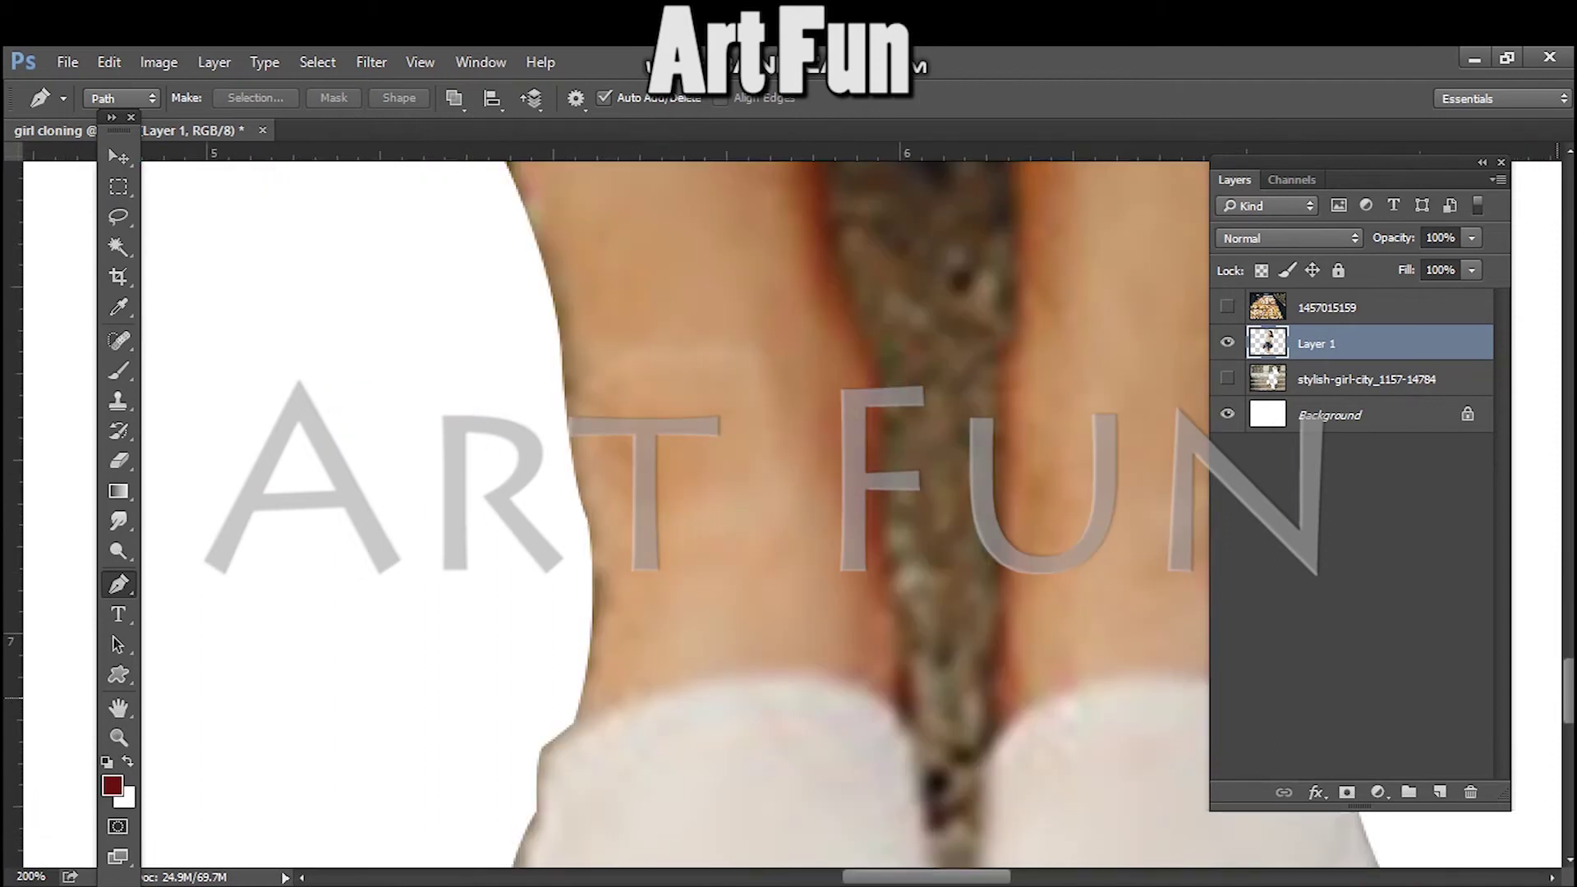
scroll(824, 528, up, 4)
click(837, 501)
drag(1006, 515, 1057, 542)
drag(1008, 686, 1000, 719)
- Continue the path down the inner edge of the same ankle to the top of the sandal
scroll(1000, 719, down, 3)
scroll(969, 719, down, 1)
drag(996, 537, 1003, 603)
alt+click(996, 537)
click(987, 741)
drag(991, 807, 1021, 839)
scroll(1021, 839, down, 3)
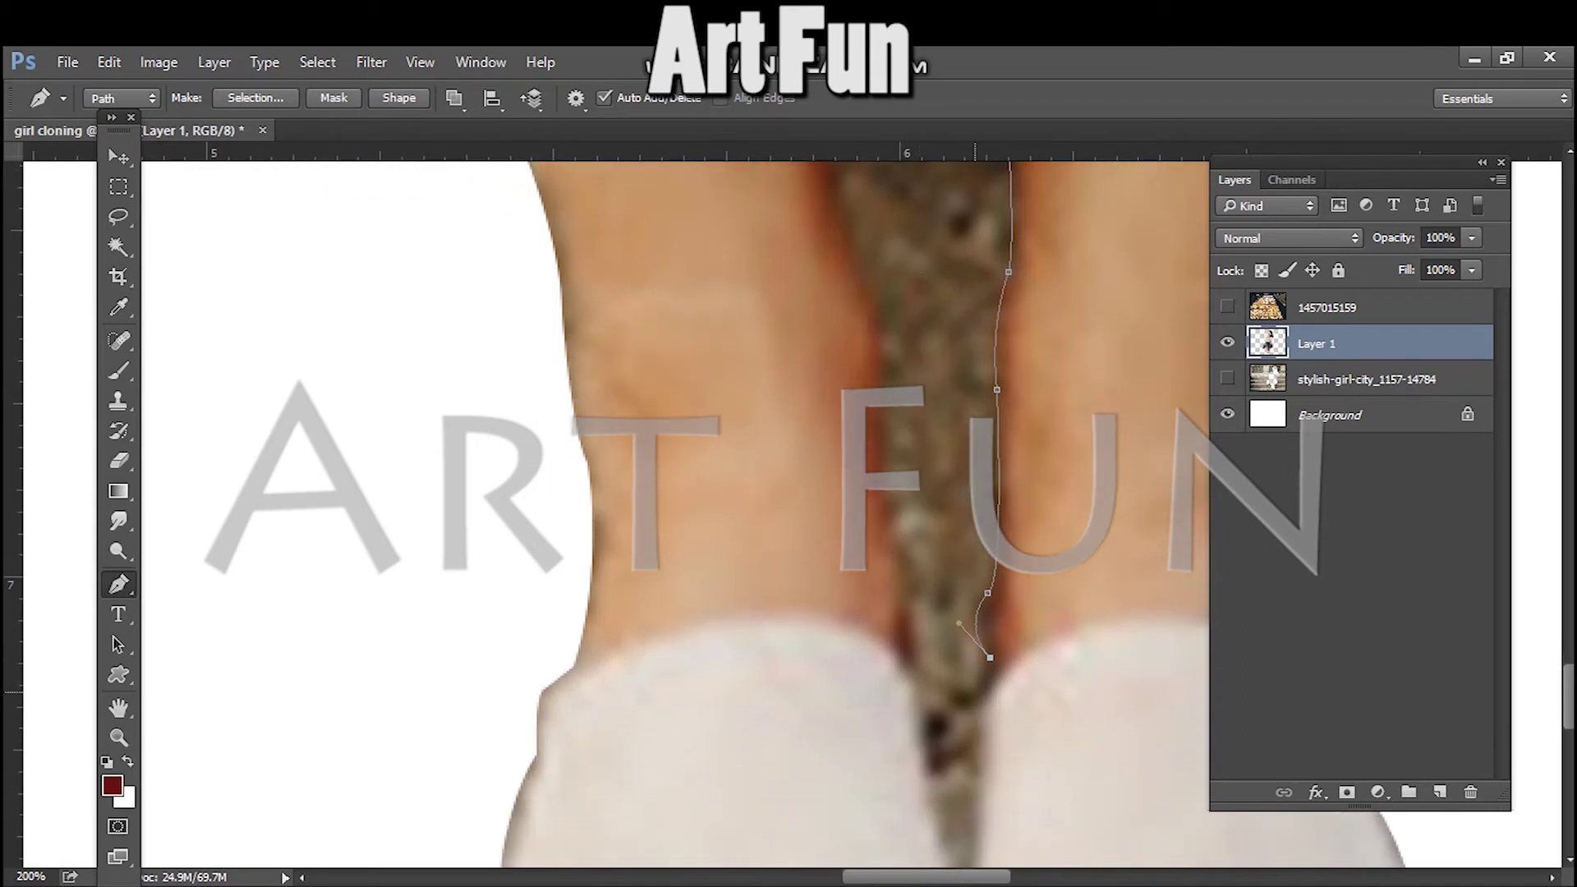
- Trace the inner edge of the sandal down to where the two sandals meet
drag(978, 692, 993, 682)
drag(974, 761, 987, 738)
scroll(987, 737, down, 5)
drag(970, 684, 977, 757)
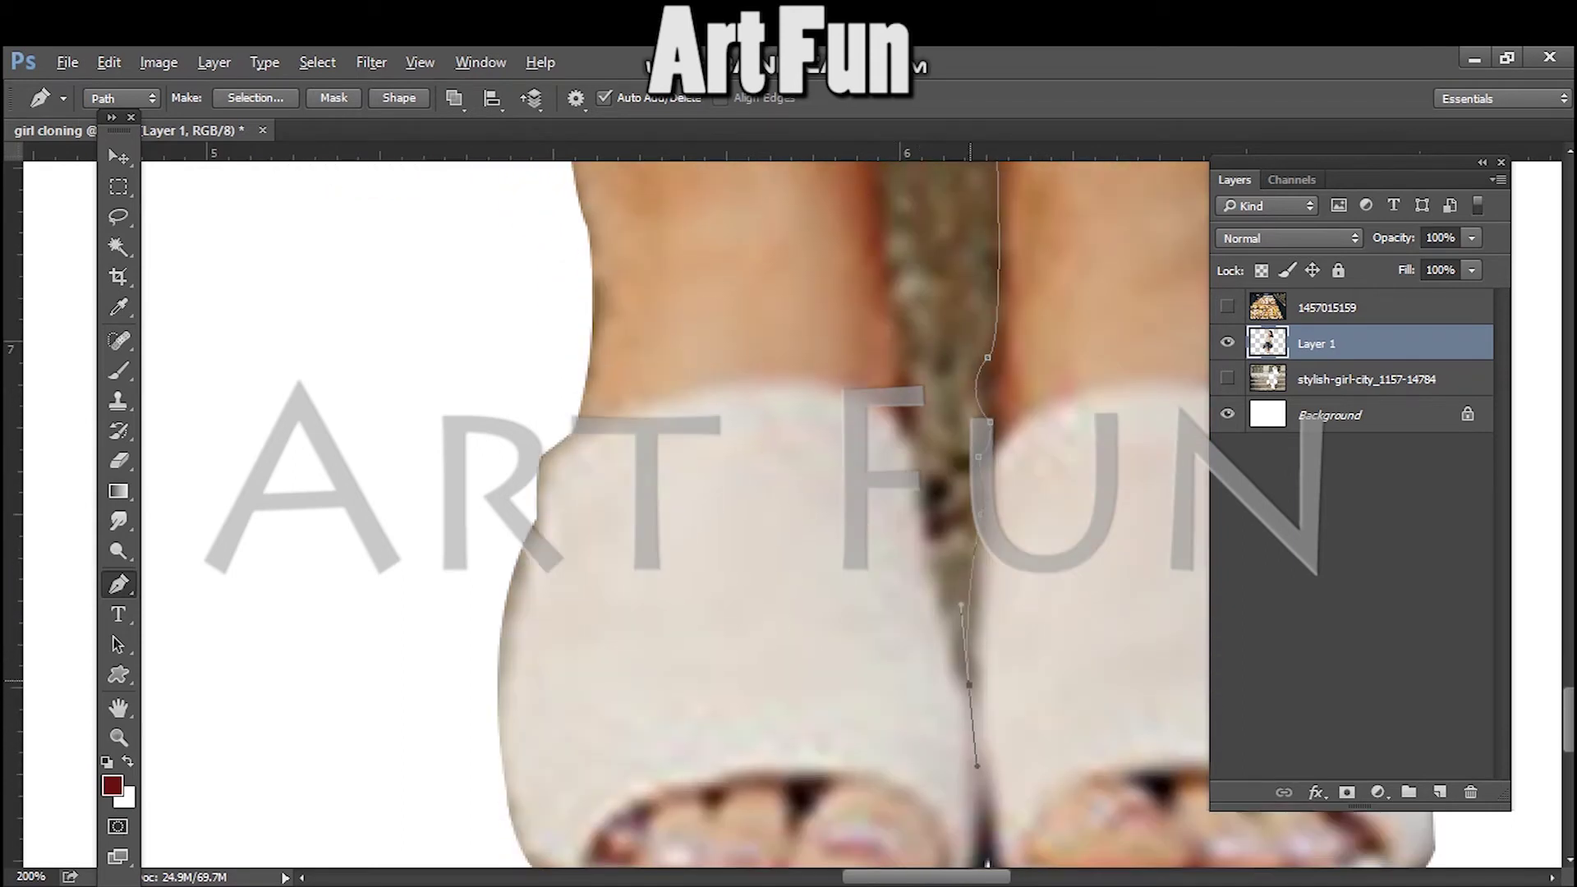
- Trace back up the other leg's inner edge and close the path below the jeans
scroll(915, 442, up, 10)
drag(856, 494, 822, 432)
alt+click(856, 495)
drag(837, 328, 860, 298)
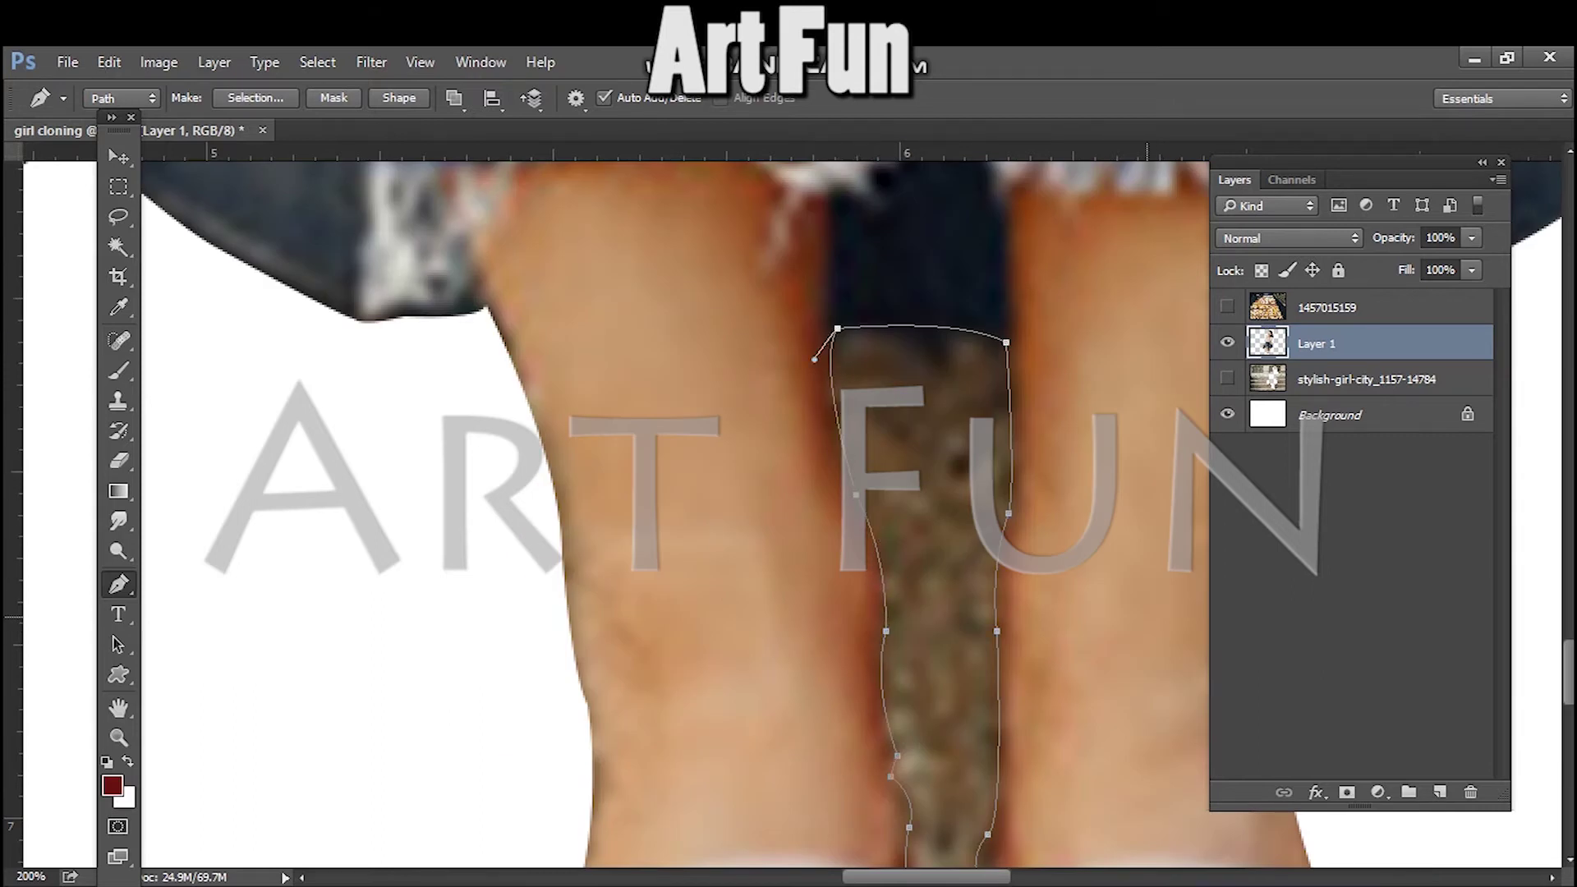
- Convert the path to a selection, delete the background between the legs and deselect
key(ctrl+0)
key(v)
key(ctrl+Return)
key(Delete)
key(ctrl+d)
- Set the Eraser tool's brush size to 50 for retouching the hair
key(e)
click(121, 98)
key(Return)
key(ctrl+plus)
key(ctrl+plus)
key(ctrl+plus)
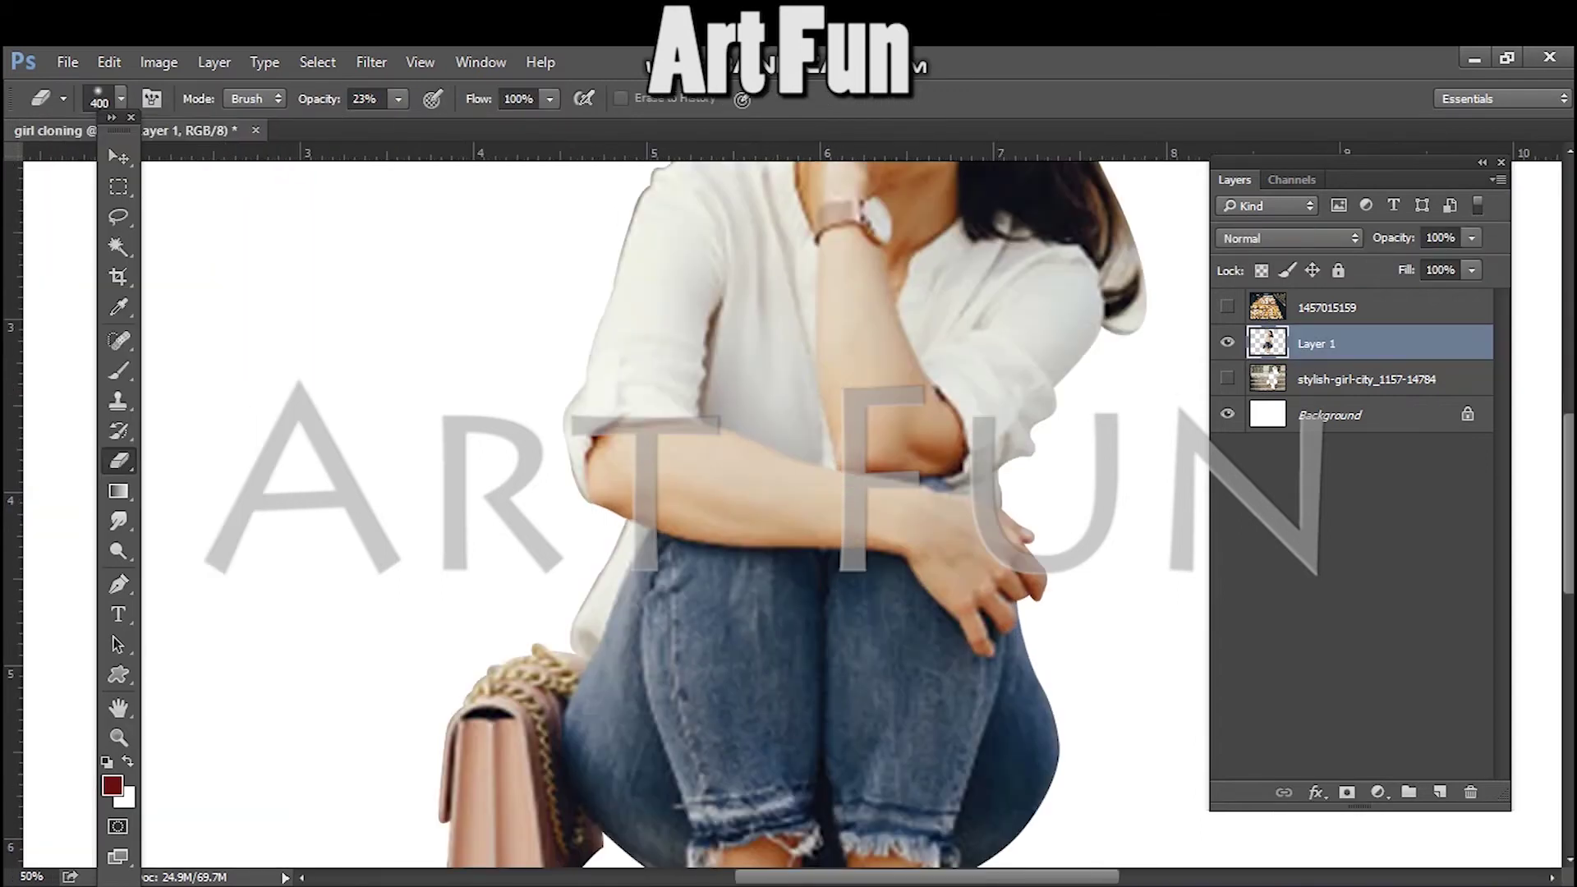
scroll(784, 616, right, 5)
scroll(784, 616, up, 5)
key(bracketleft)
key(bracketleft)
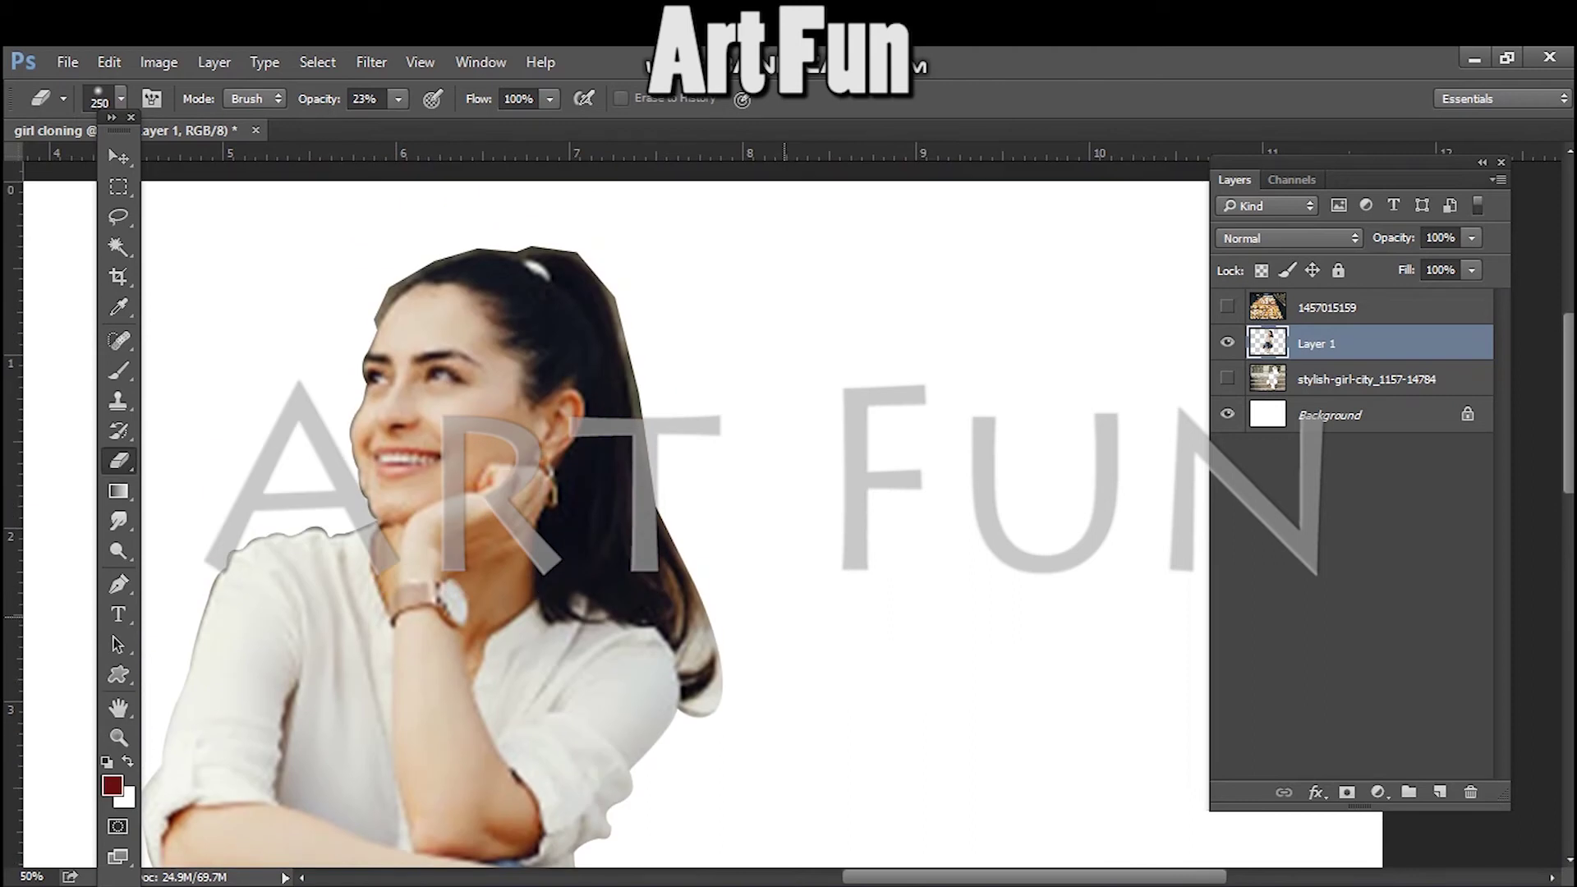
key(bracketleft)
key(bracketleft)
key(bracketleft)
key(bracketleft)
key(bracketleft)
- Erase the leftover background around the ends of the hair to blend its edge
mouse_move(731, 677)
mouse_down()
mouse_move(694, 581)
mouse_move(674, 577)
mouse_move(689, 624)
mouse_move(711, 599)
mouse_move(701, 643)
mouse_up()
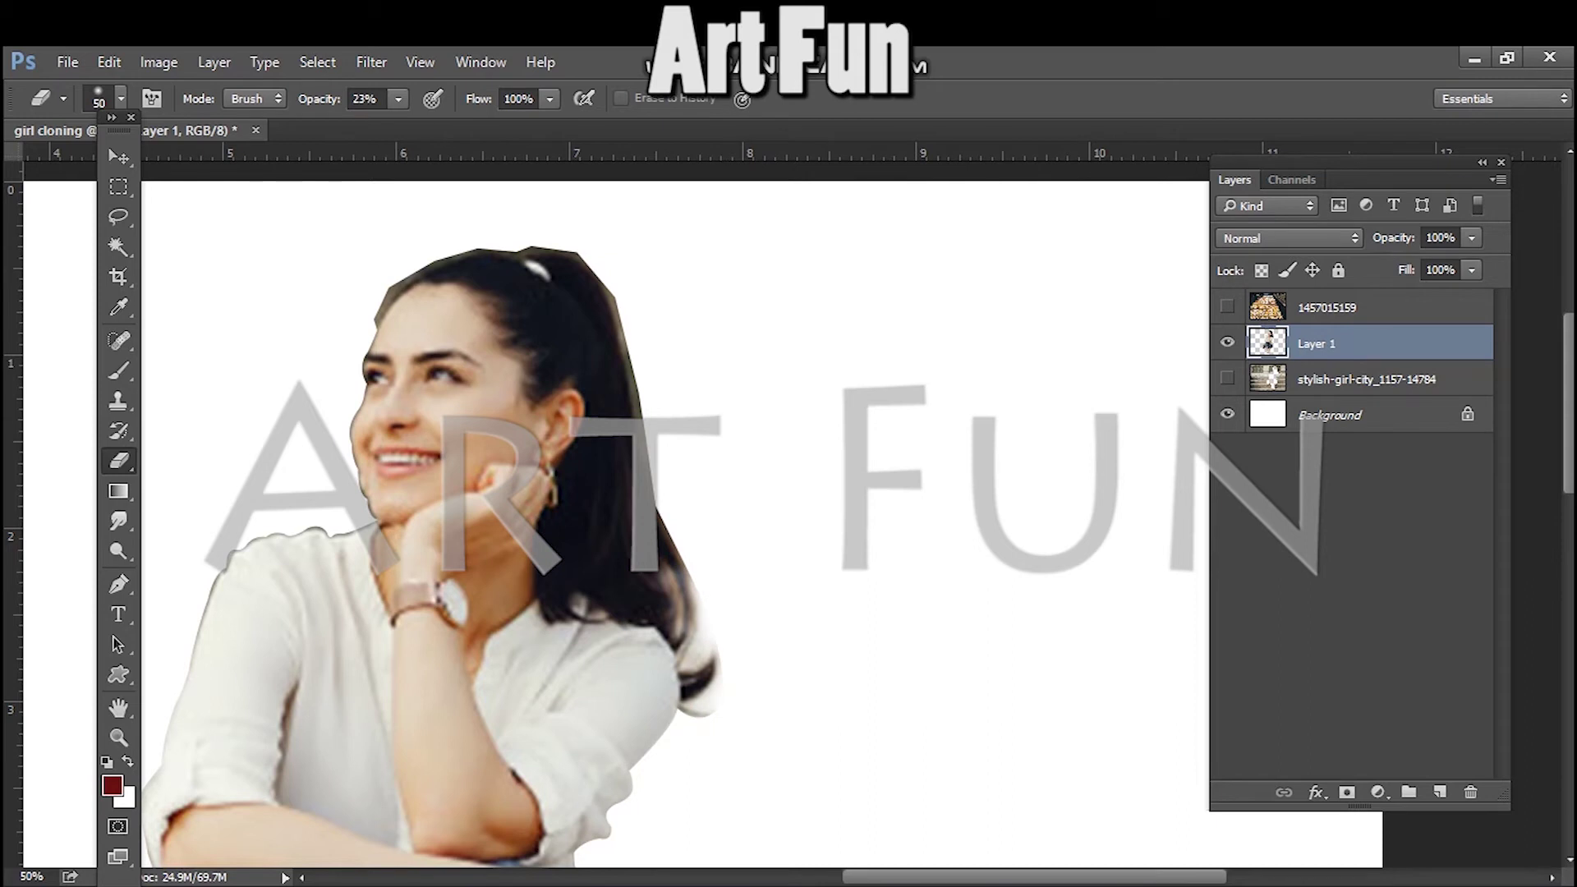
mouse_move(700, 692)
mouse_down()
mouse_move(729, 667)
mouse_move(711, 662)
mouse_up()
key(ctrl+z)
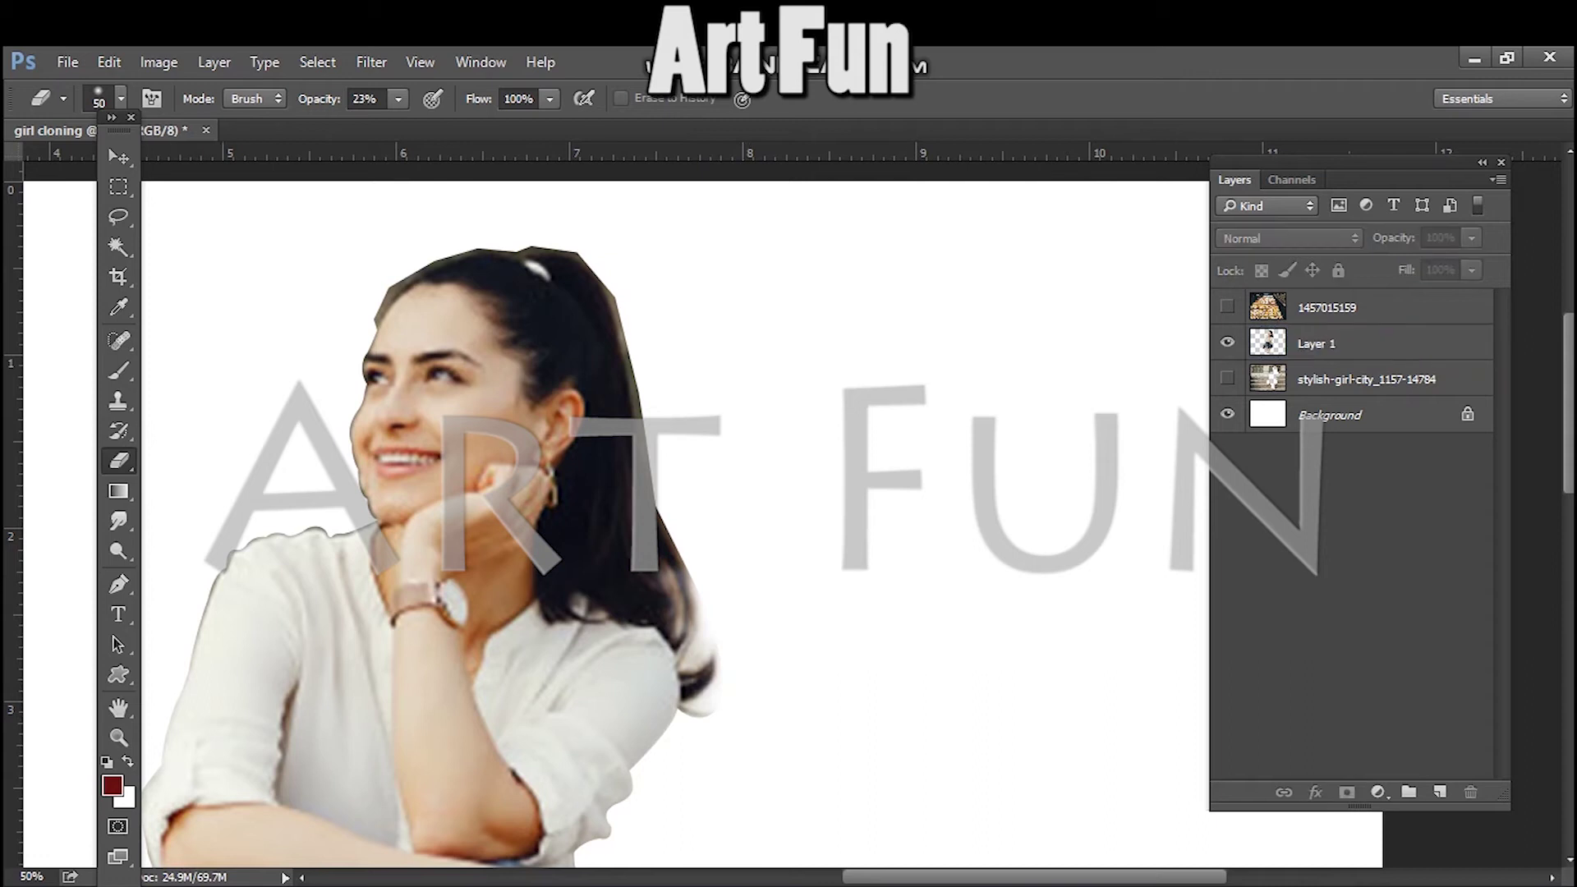
key(v)
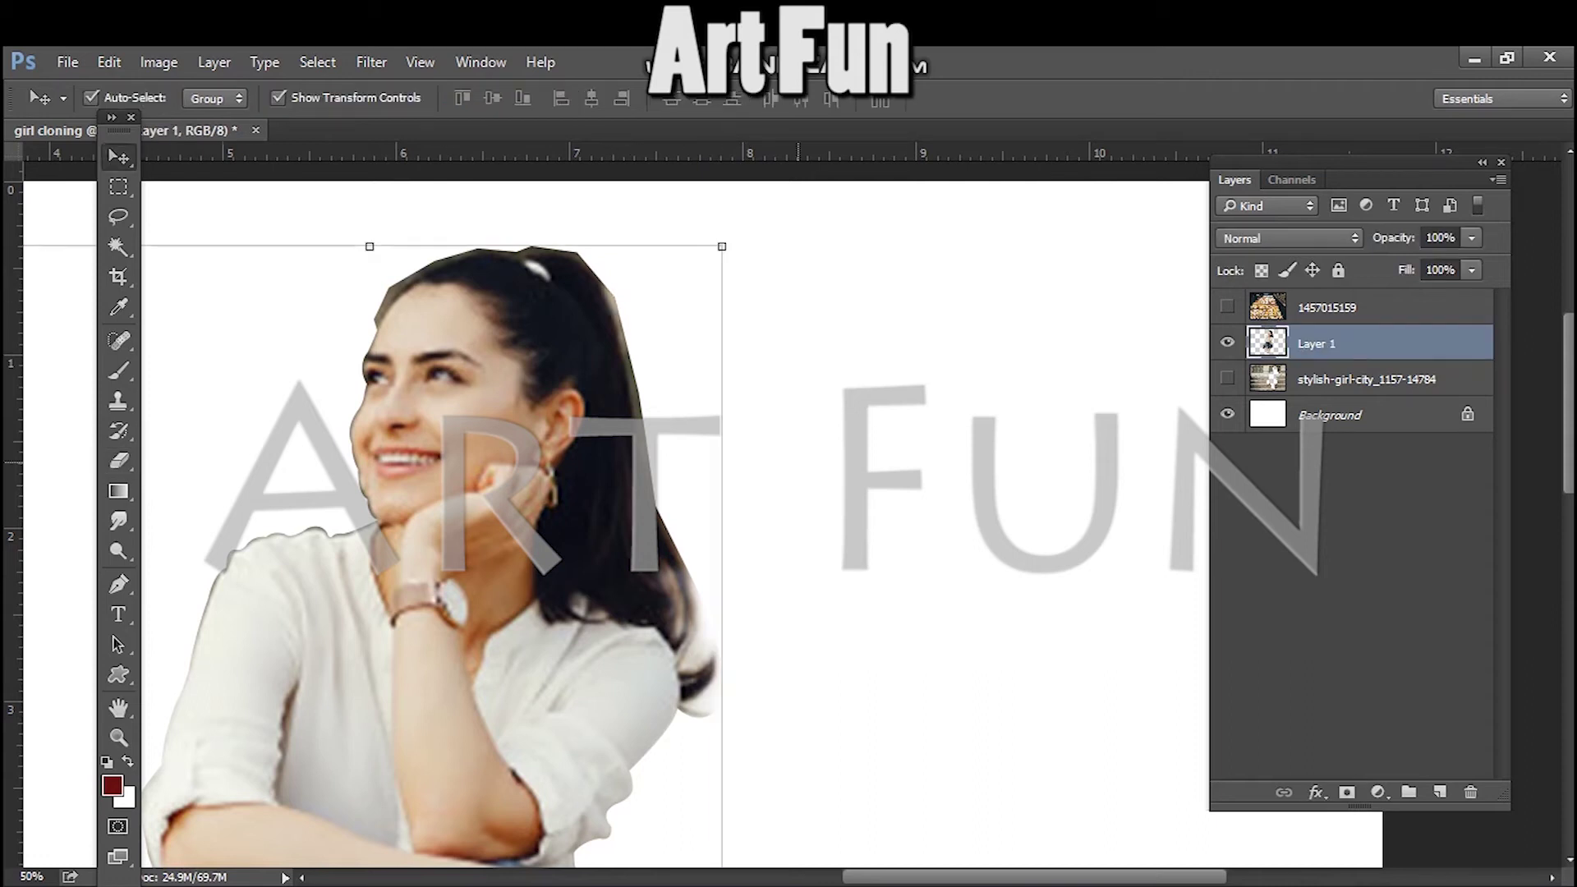
key(ctrl+0)
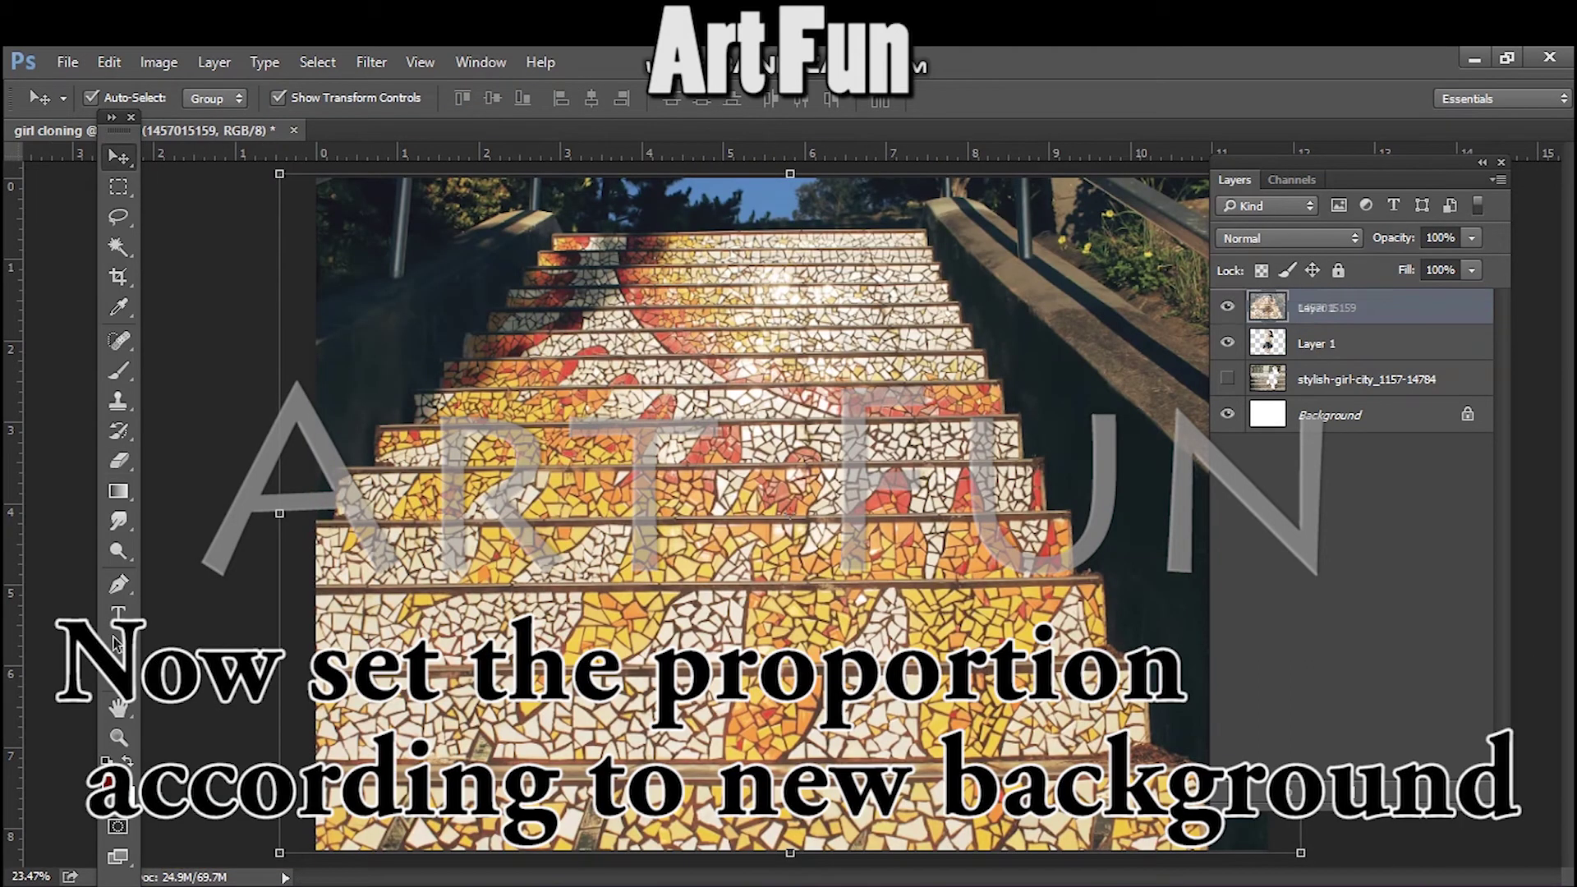
click(1347, 343)
drag(1349, 307, 1349, 358)
key(ctrl+minus)
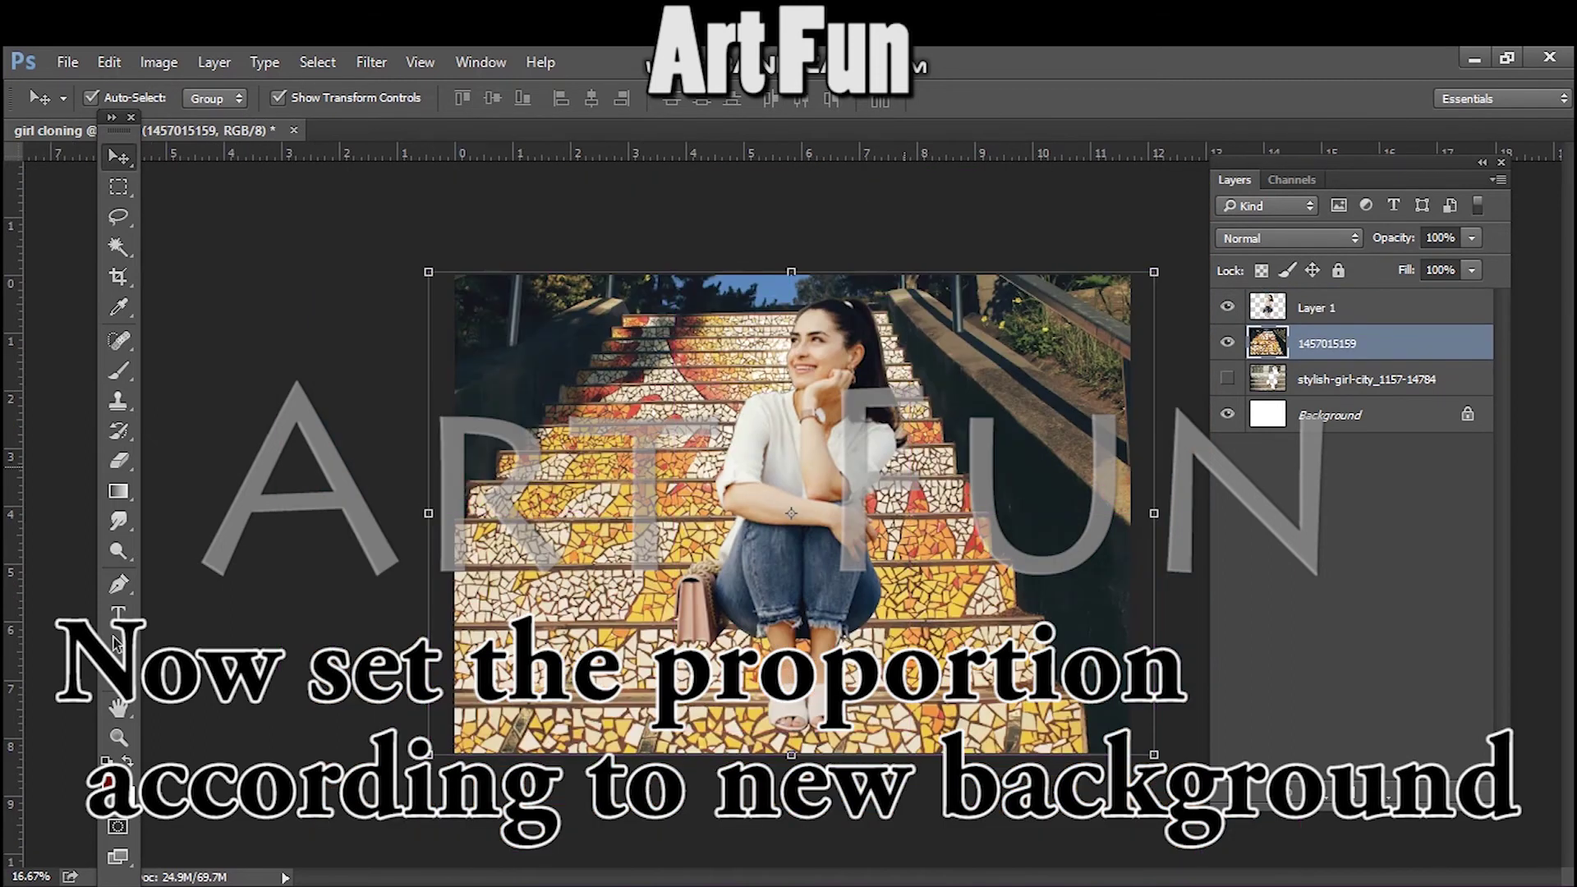
- Select Layer 1 with the cut-out girl and scale it down to about 97.8% on the stairs
key(alt+])
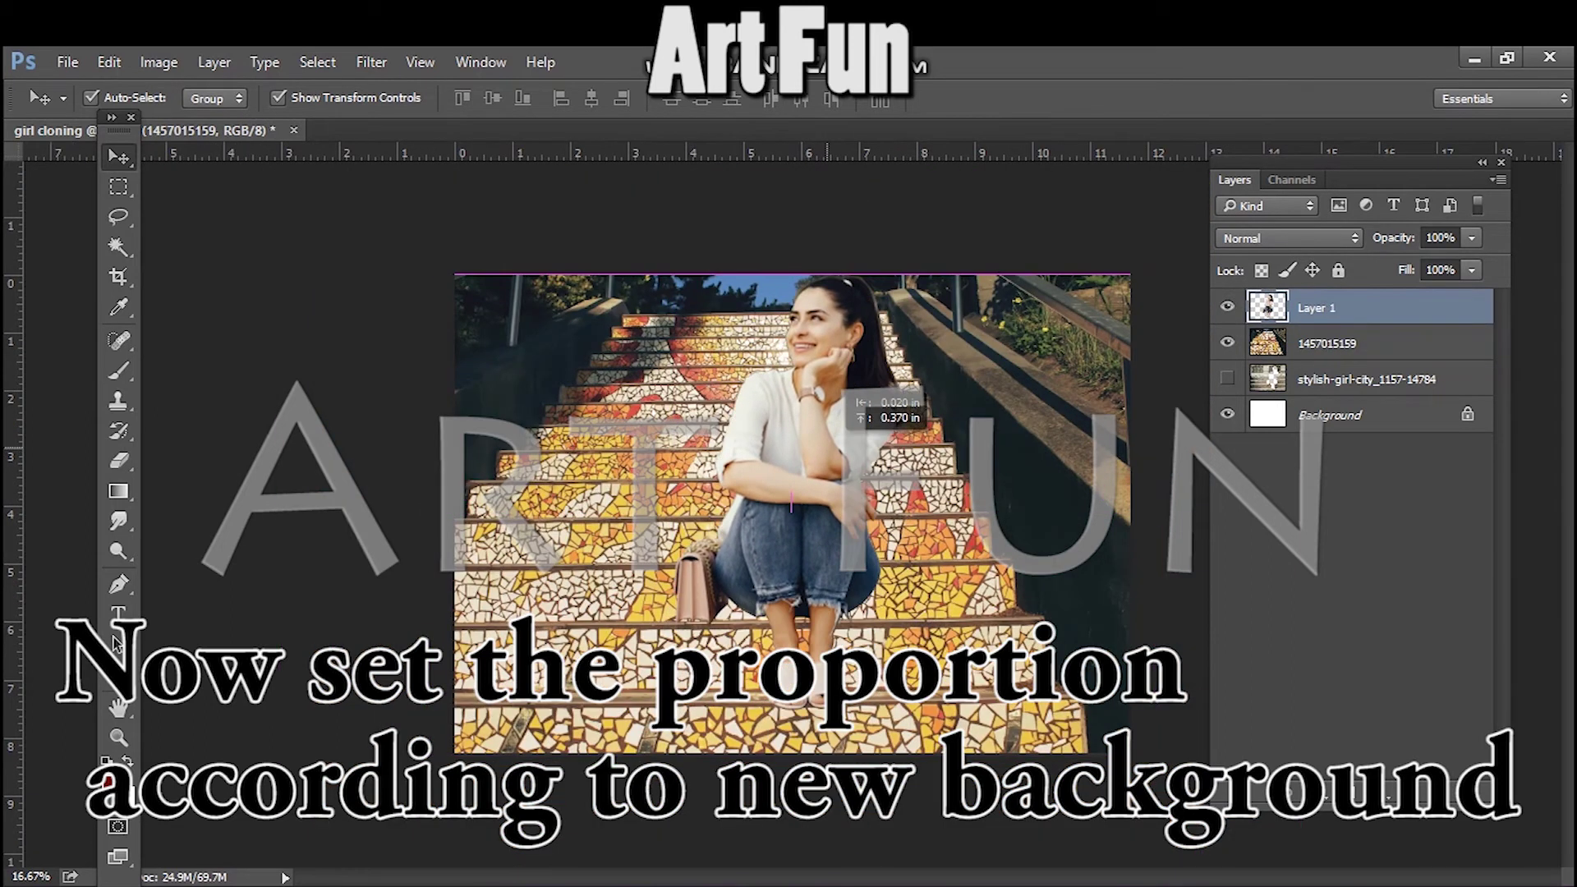
drag(908, 287, 905, 293)
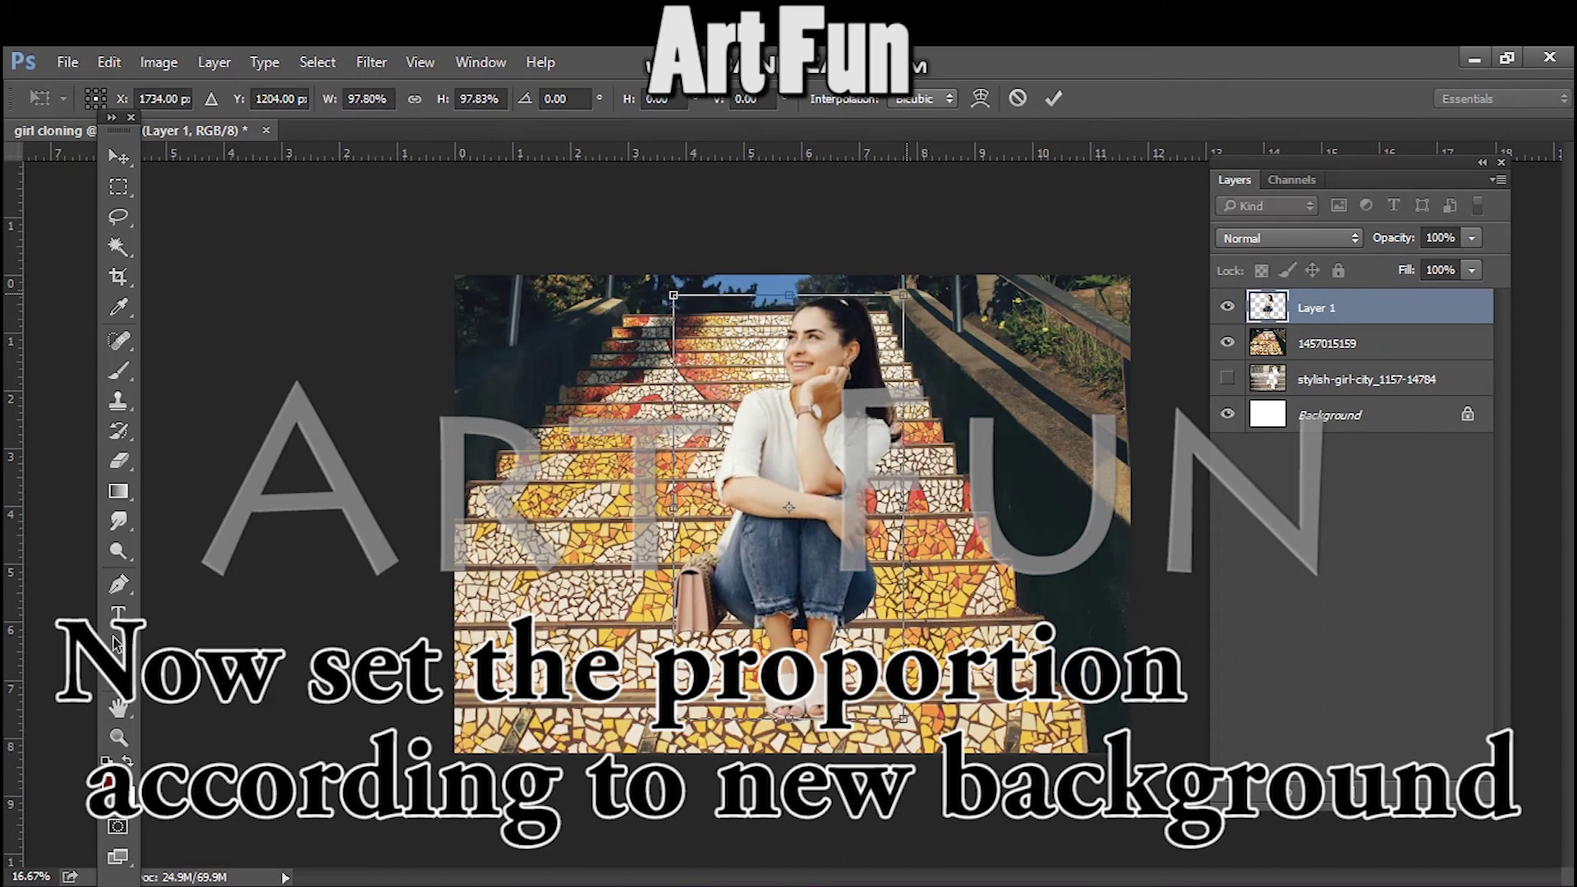
key(Return)
- Nudge the girl's layer slightly upward on the mosaic stairs
key(shift+Up)
key(shift+Up)
key(shift+Up)
key(shift+Up)
key(Up)
key(Up)
key(Up)
key(Up)
key(Up)
key(Up)
key(Up)
key(Up)
key(shift+Down)
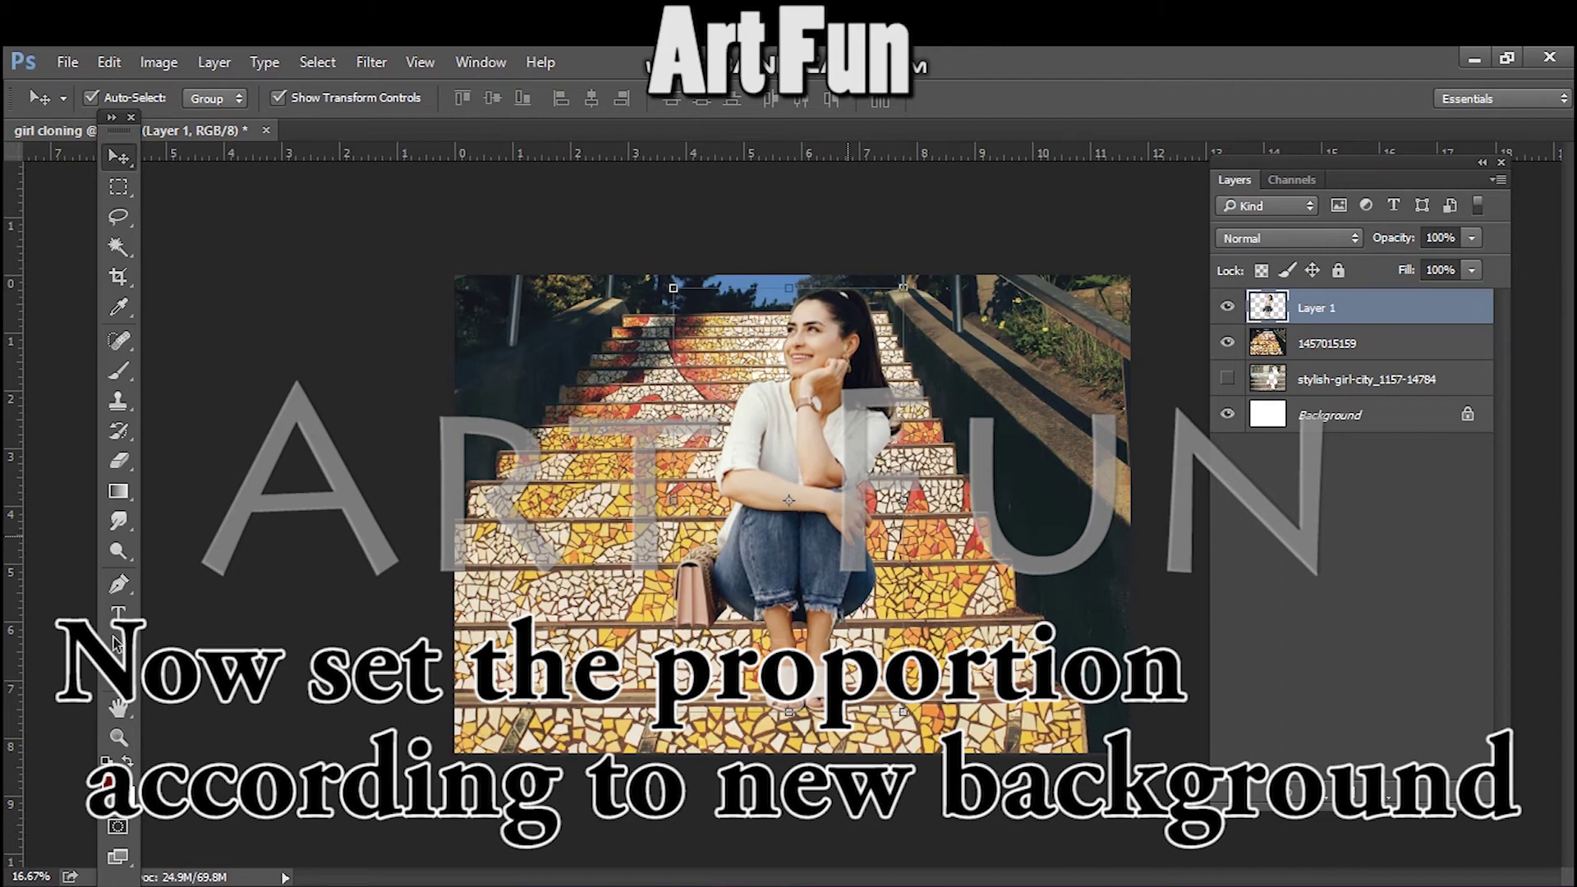
- Set up the Eraser with a brush size of 60 and 49% opacity for the girl's hair edges
key(ctrl+plus)
key(ctrl+plus)
key(ctrl+plus)
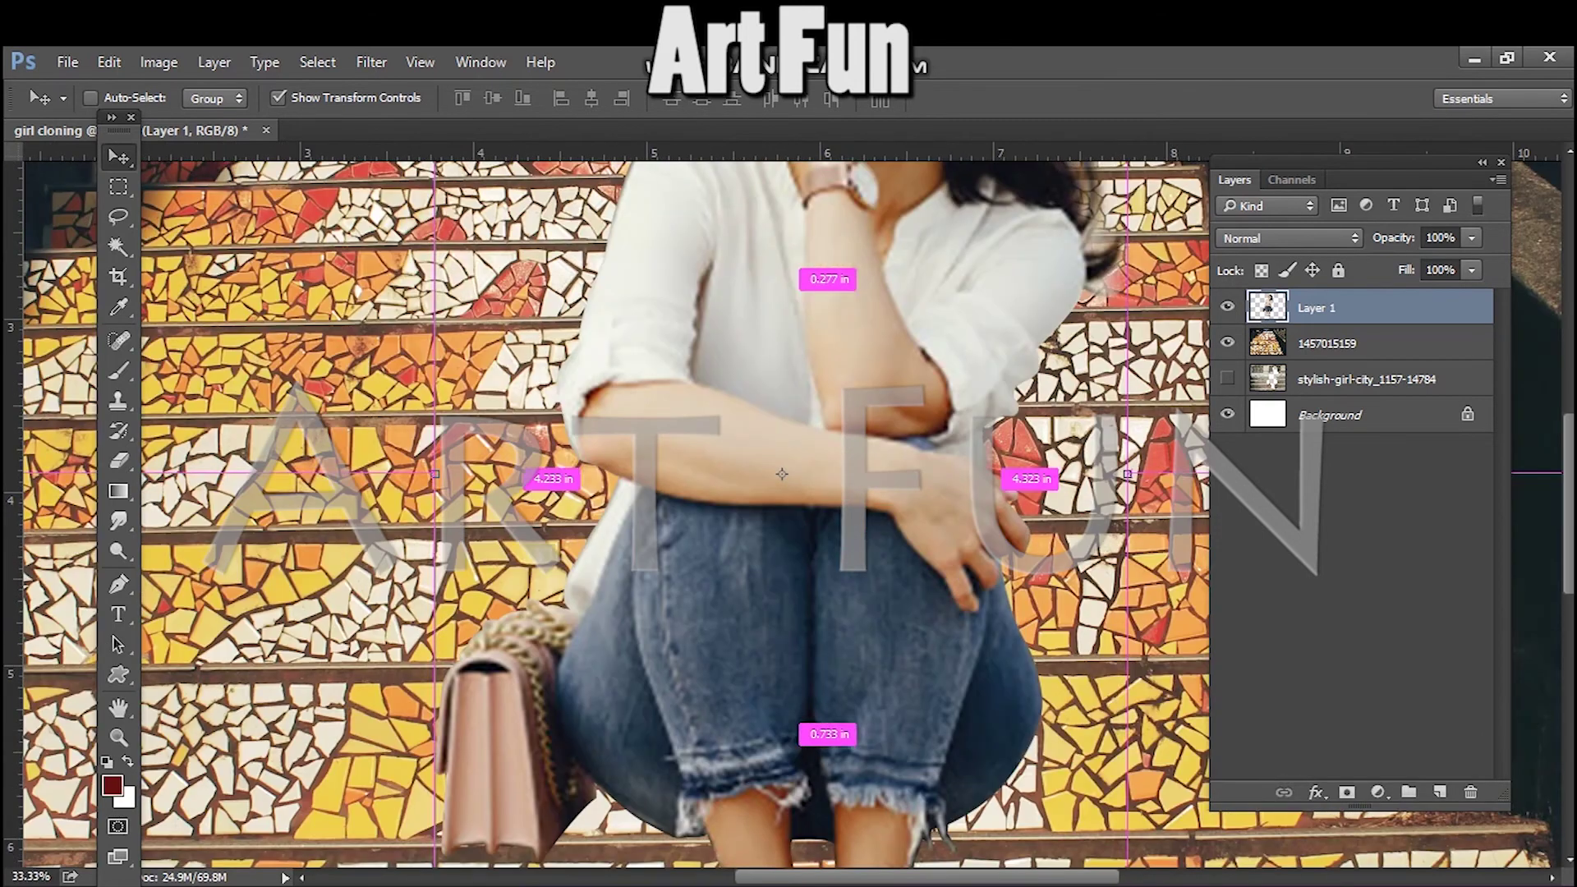
scroll(780, 474, right, 4)
scroll(779, 474, up, 5)
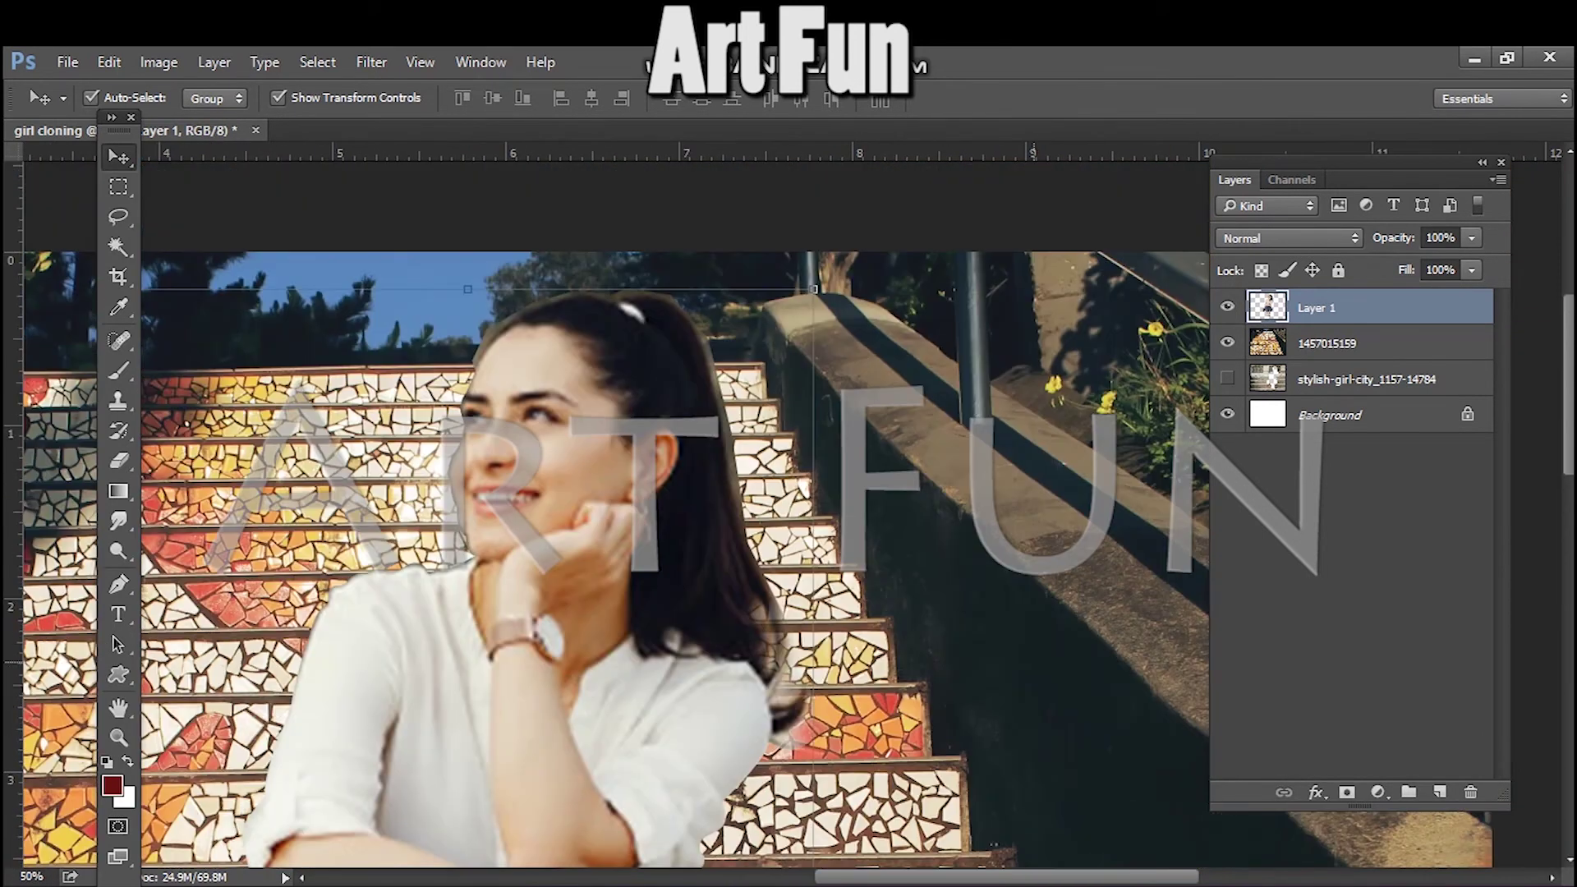
key(e)
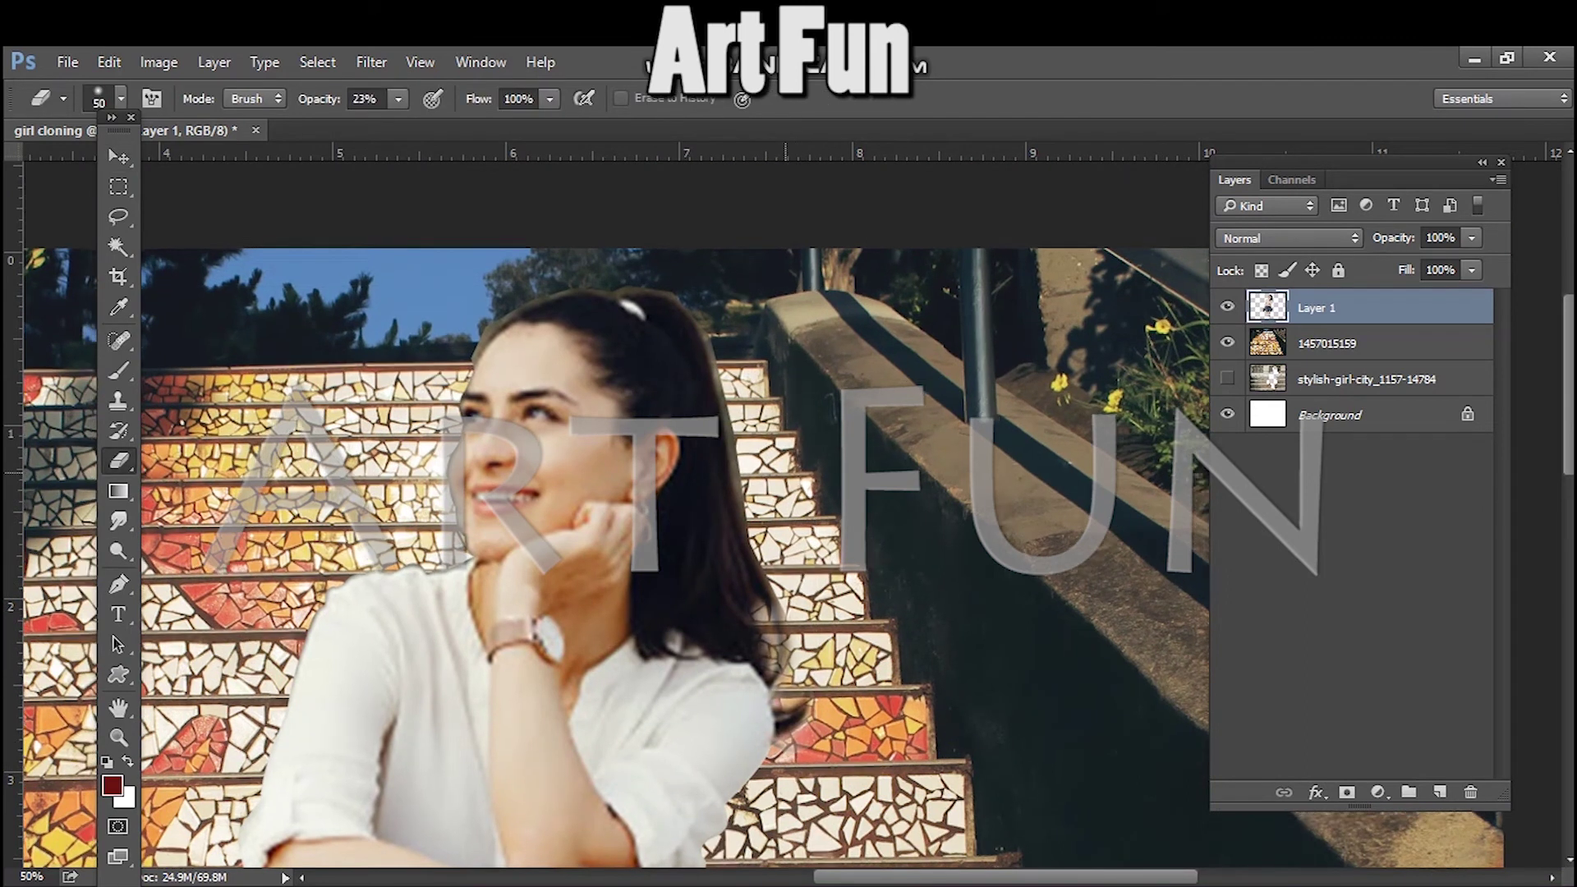
key(ctrl+plus)
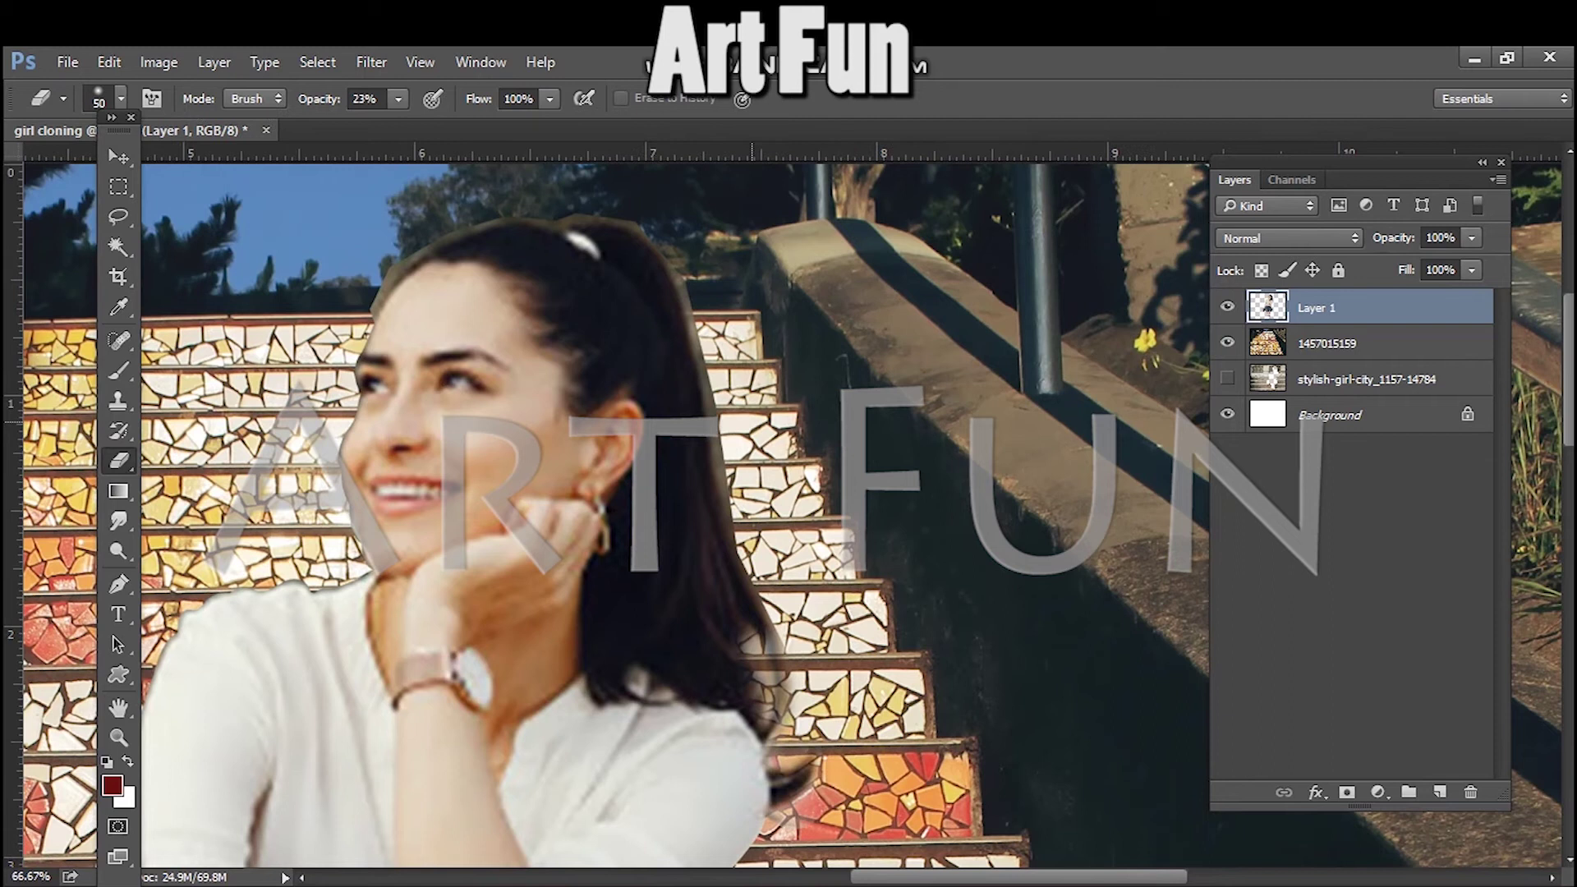
key(bracketright)
key(bracketright)
key(bracketright)
key(bracketright)
key(bracketright)
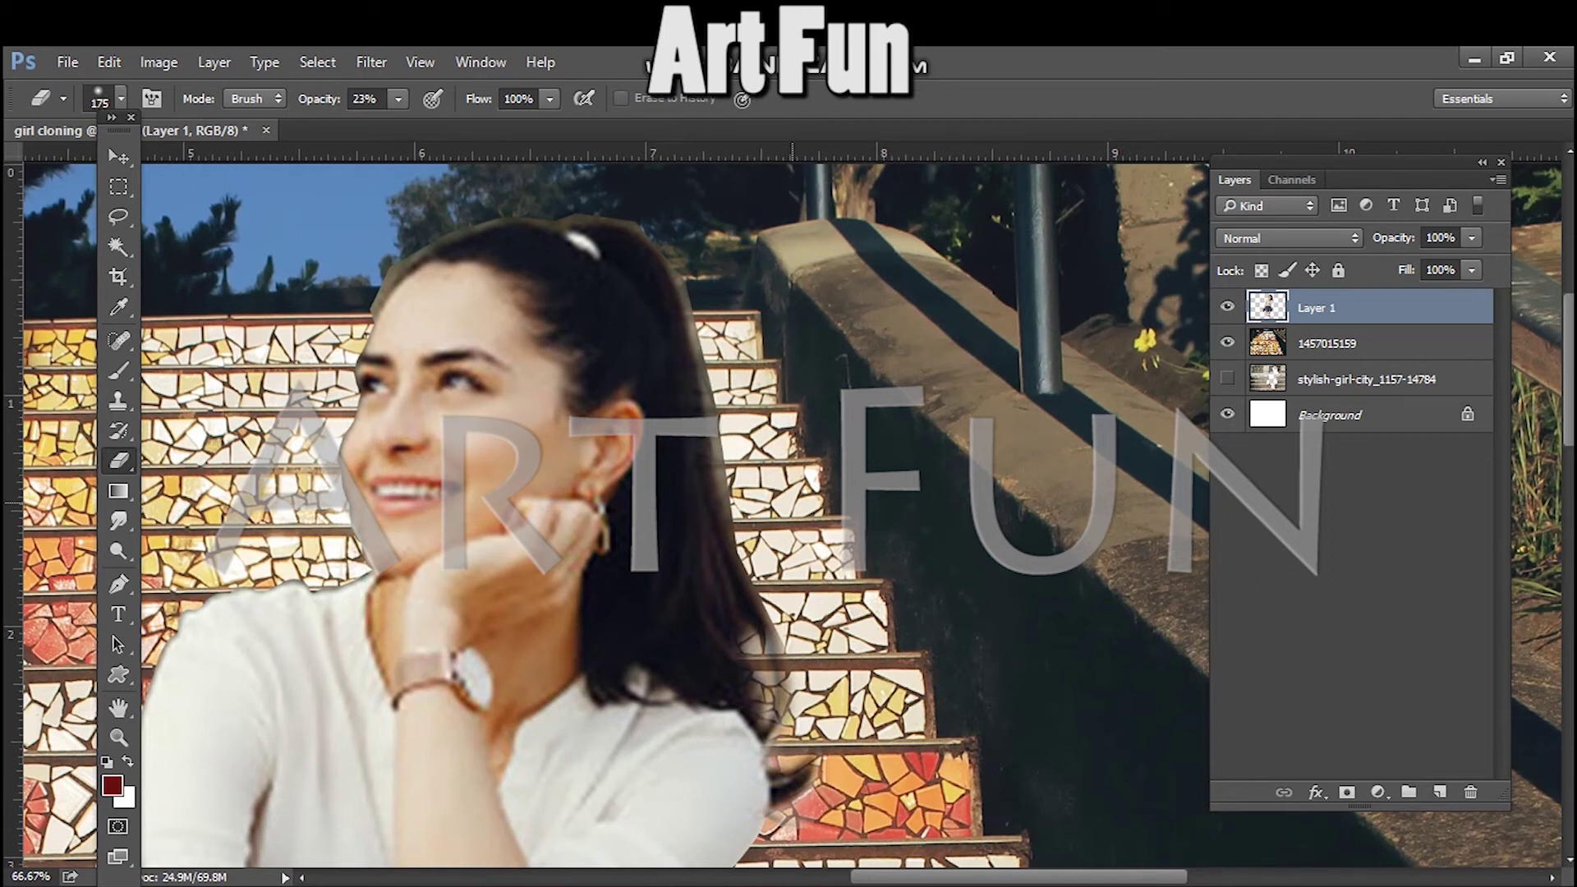
drag(398, 99, 430, 124)
key(Return)
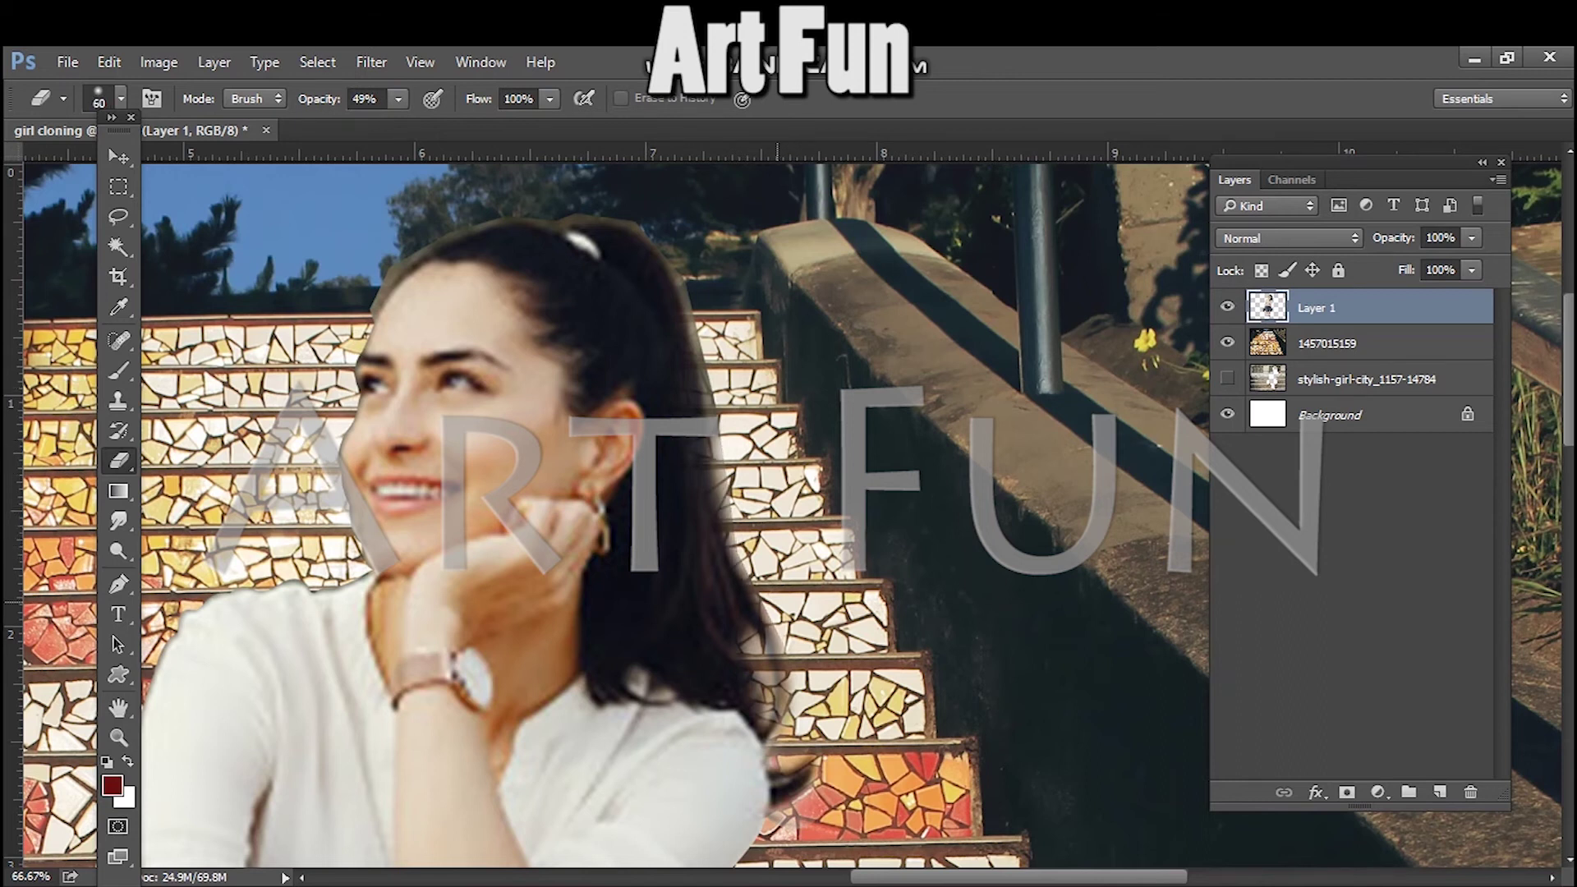
- Reduce the Eraser brush size to 25 and erase the leftover fringe along the lower back edge of the hair
scroll(772, 612, up, 2)
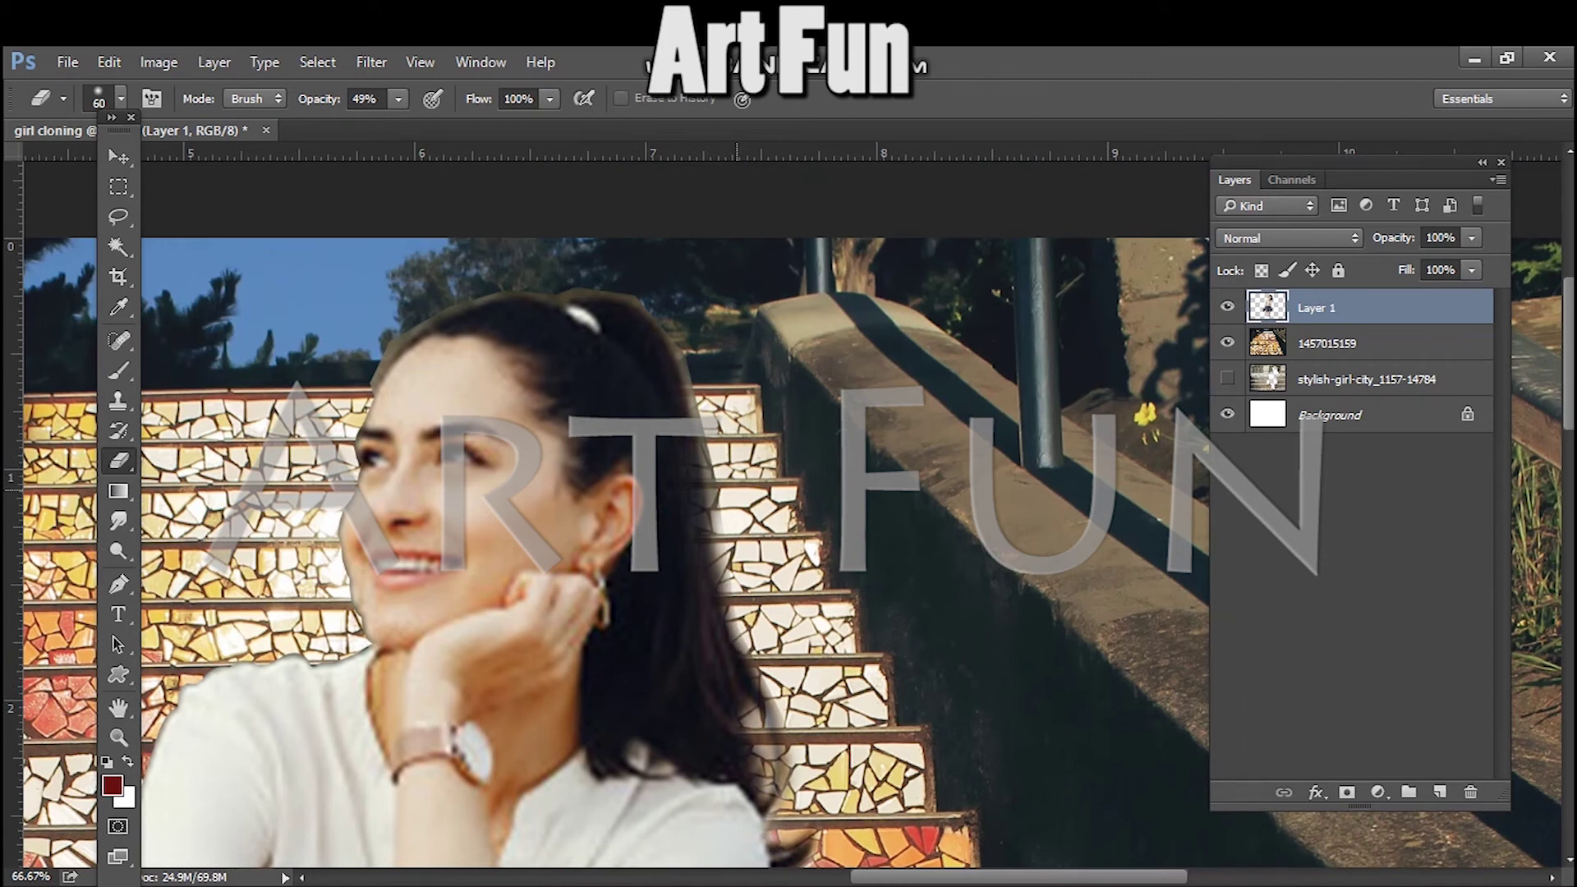
scroll(735, 513, up, 5)
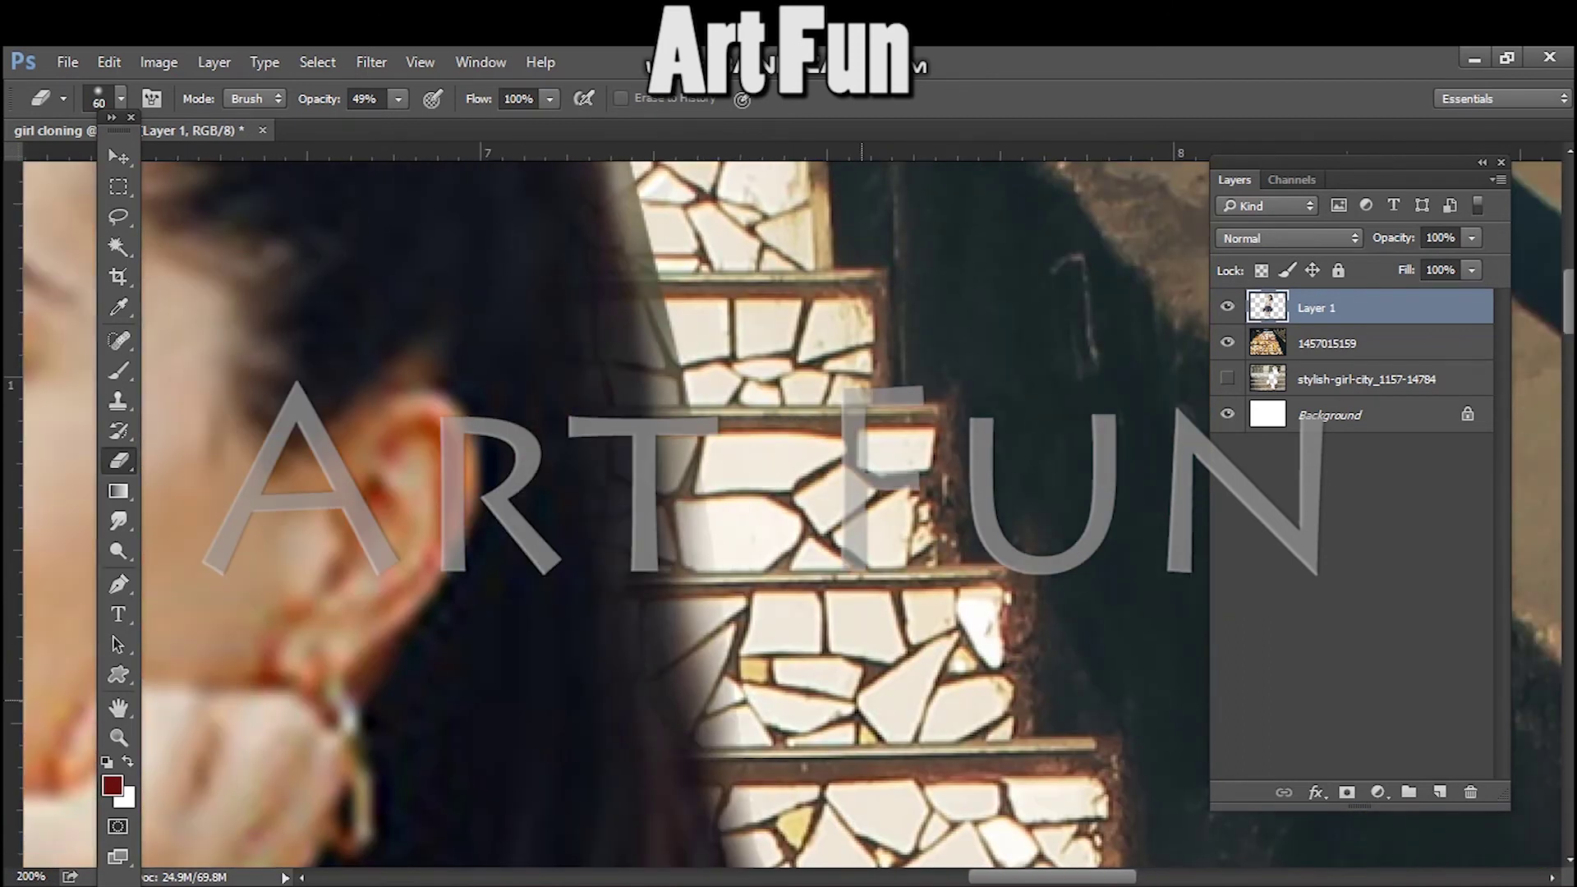
key(bracketleft)
drag(717, 585, 644, 275)
scroll(644, 275, down, 5)
mouse_move(789, 714)
mouse_down()
mouse_move(776, 616)
mouse_move(854, 819)
mouse_move(825, 800)
mouse_up()
scroll(799, 358, down, 3)
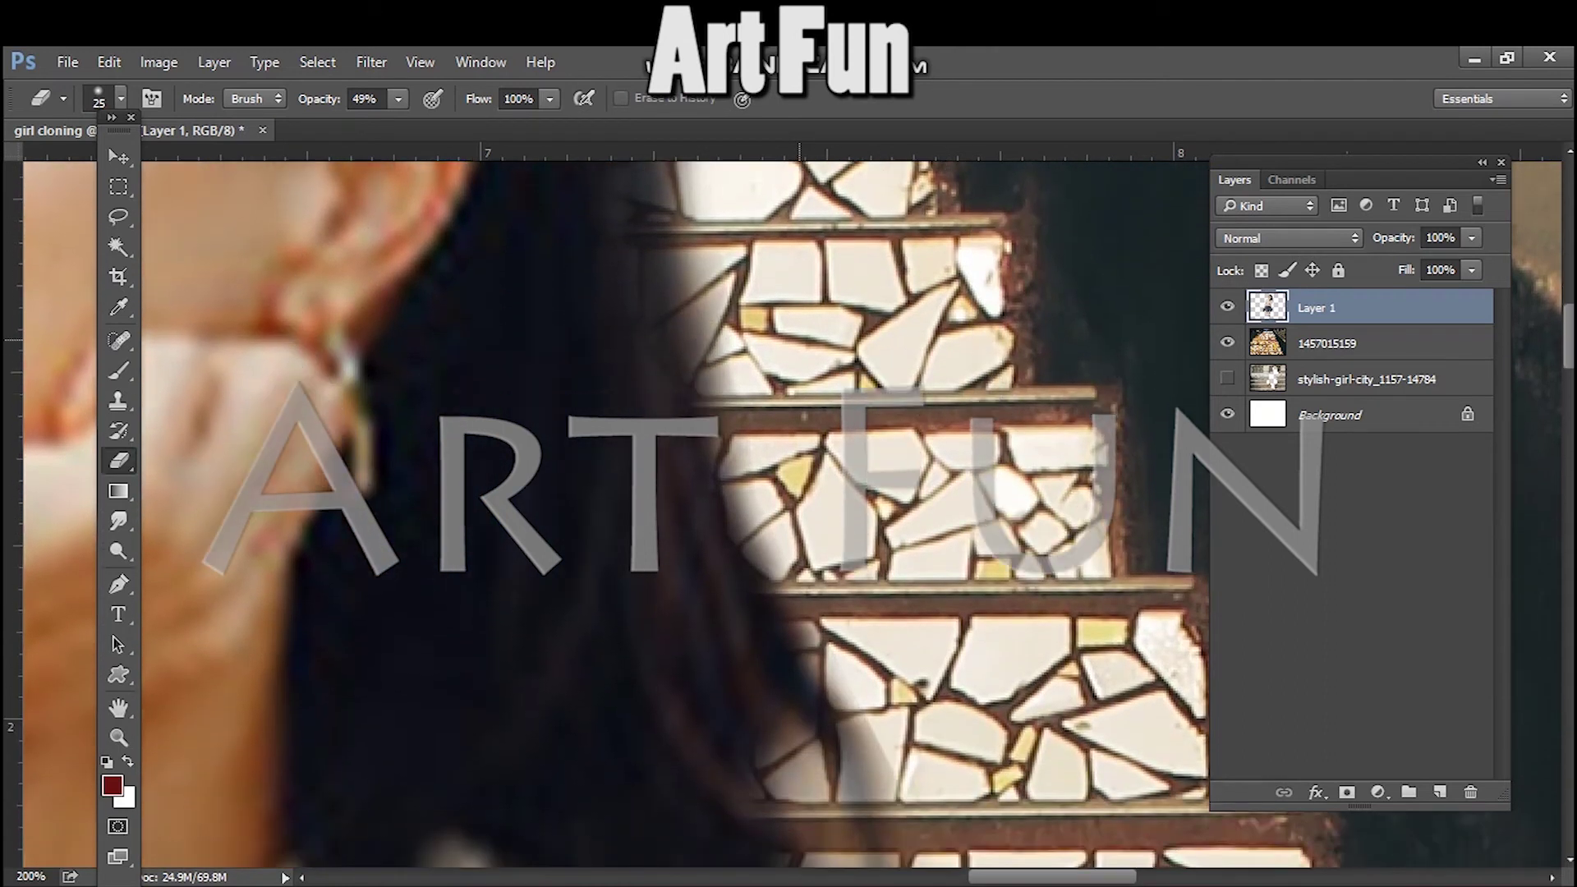
scroll(799, 358, down, 6)
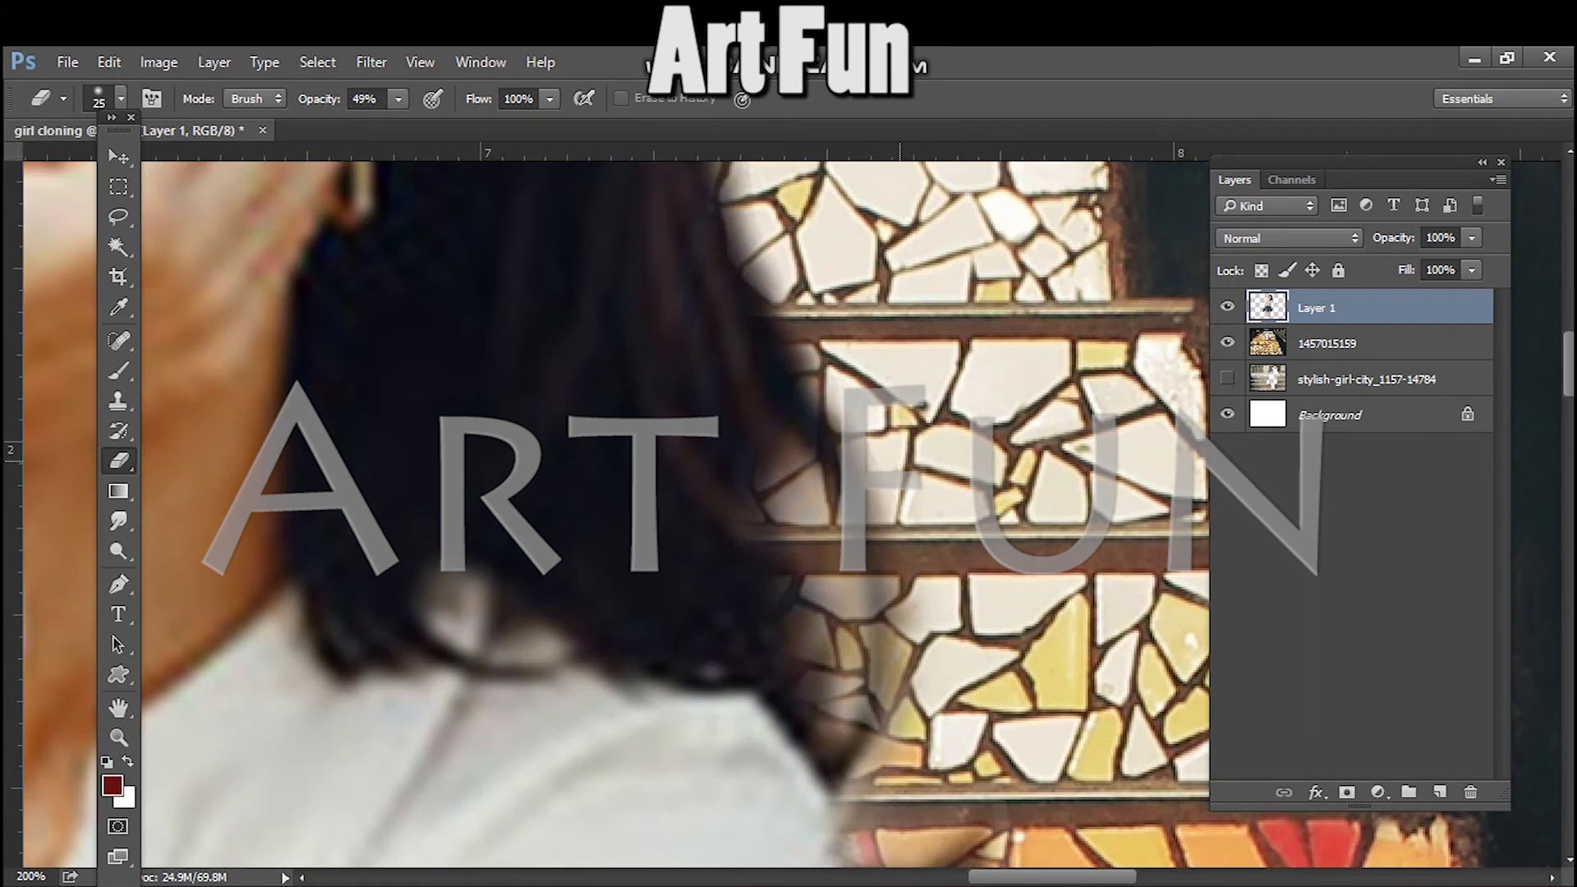
scroll(799, 358, down, 4)
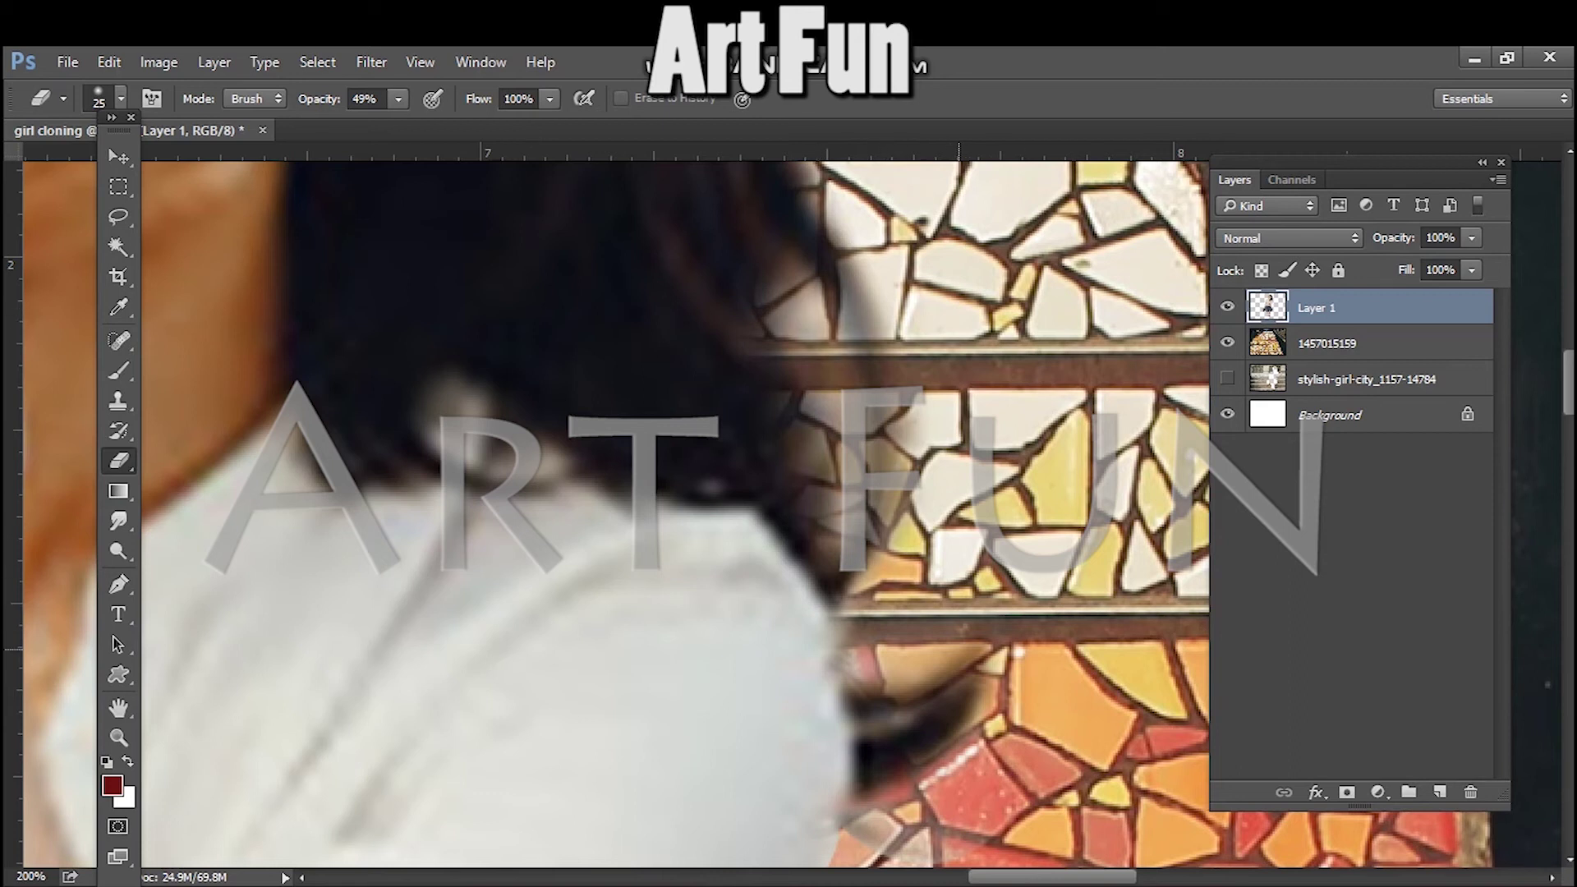
- Erase the leftover fringe along the upper ponytail edge at the back of the head
scroll(624, 471, up, 10)
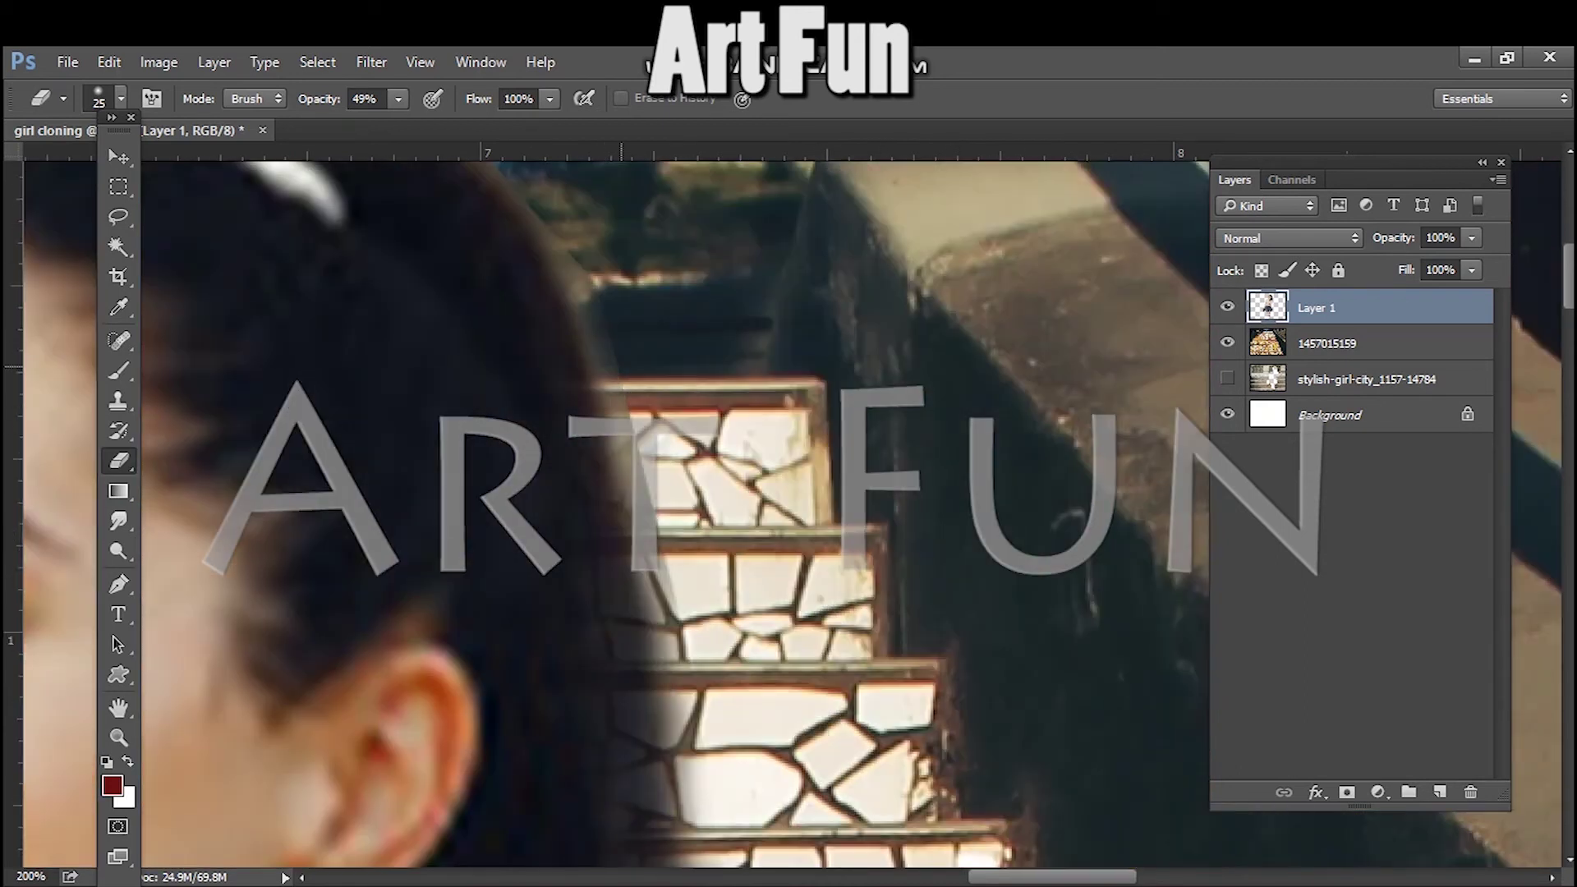
drag(625, 357, 637, 443)
click(675, 712)
mouse_move(616, 493)
mouse_down()
mouse_move(739, 493)
mouse_move(739, 760)
mouse_up()
click(559, 383)
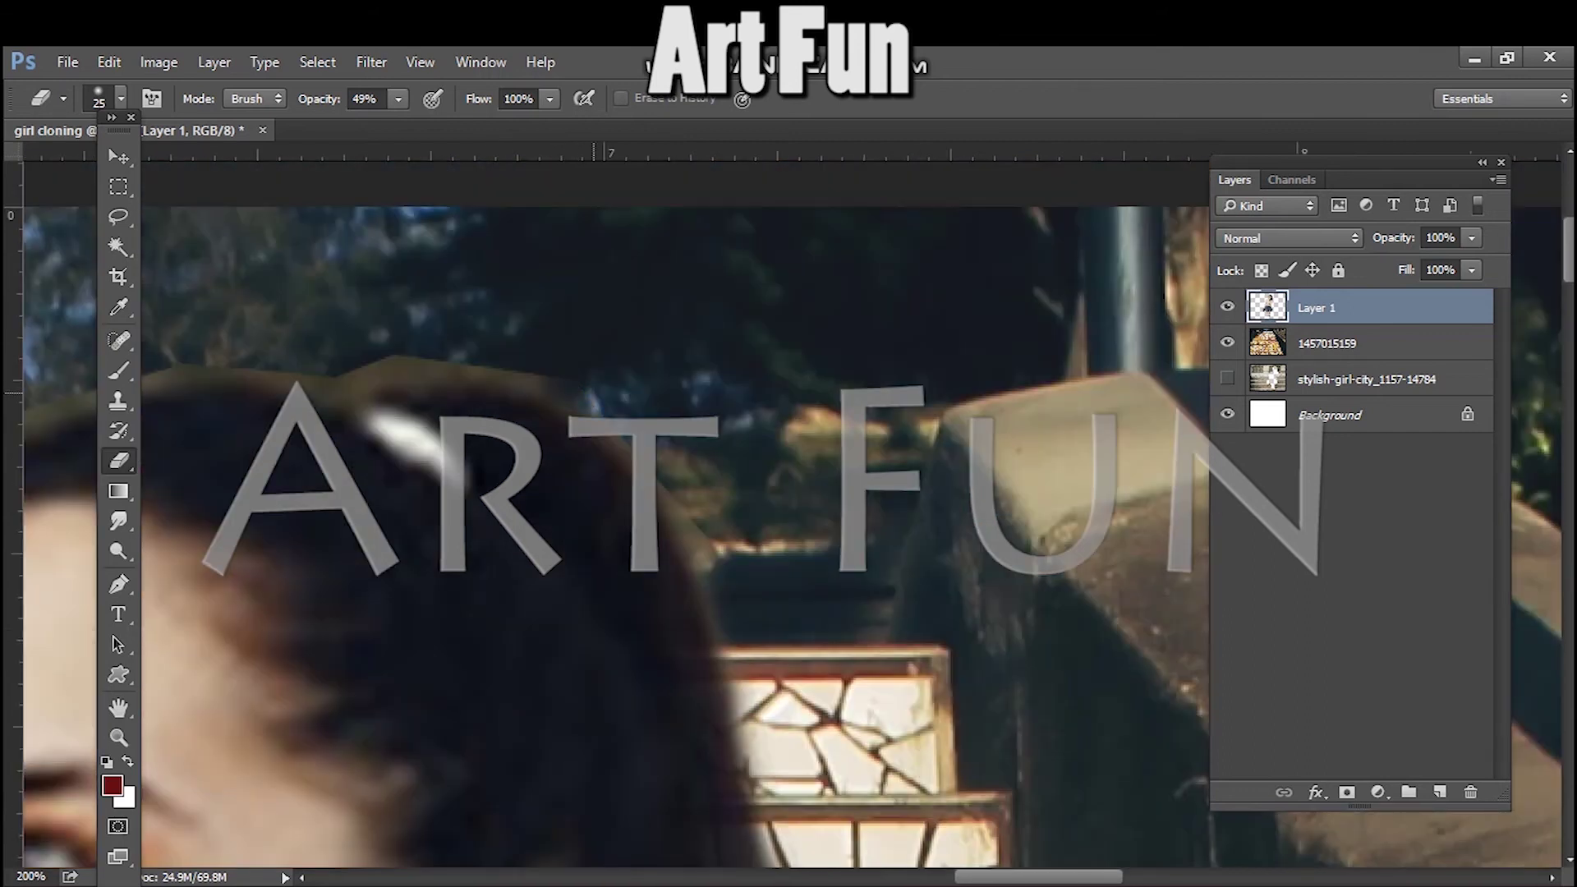
- Erase the leftover background along the top of the head and down the edge of the forehead
mouse_move(366, 380)
mouse_down()
mouse_move(335, 373)
mouse_move(415, 358)
mouse_up()
drag(518, 367, 478, 359)
drag(1033, 876, 970, 876)
drag(712, 364, 666, 381)
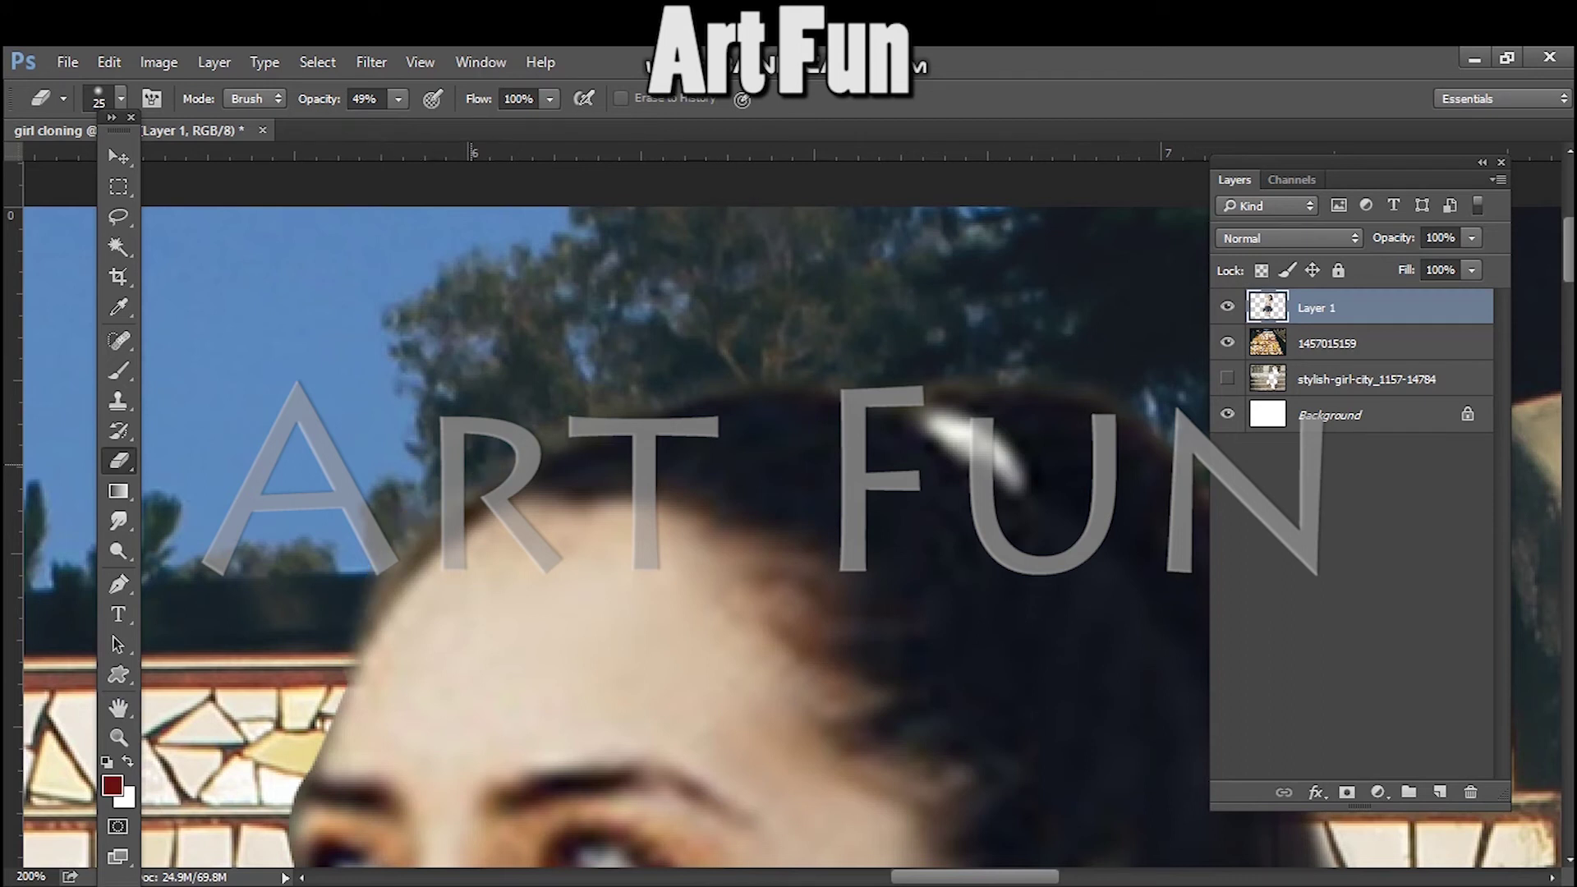
drag(374, 574, 306, 751)
drag(973, 876, 1008, 876)
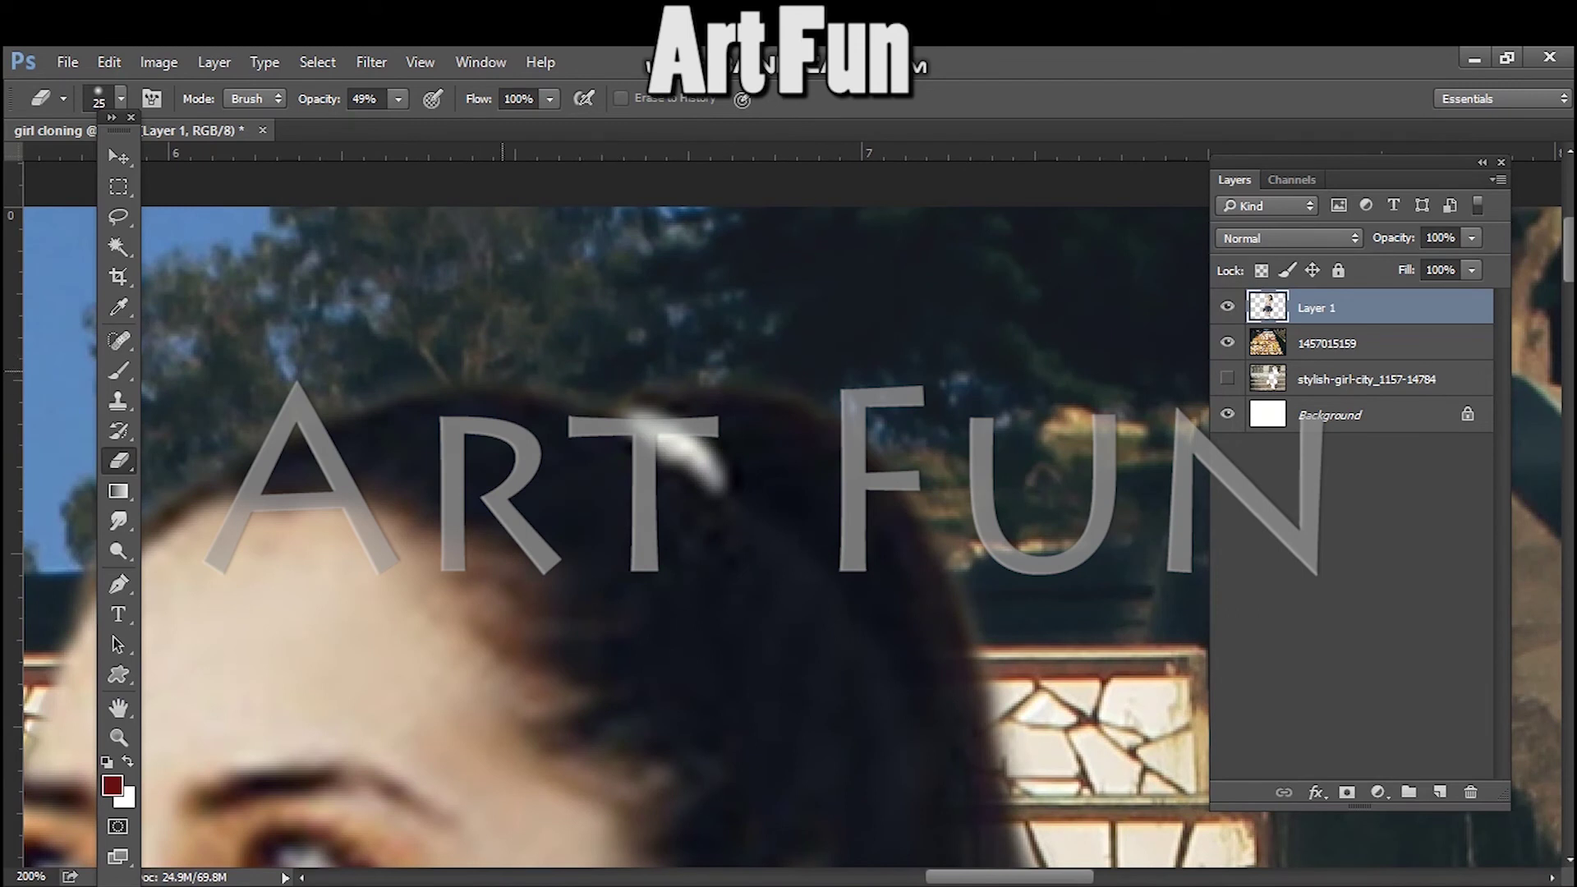
- Erase the edge beside the girl's brow using a size 35 brush and undo the last erasure
scroll(657, 534, left, 6)
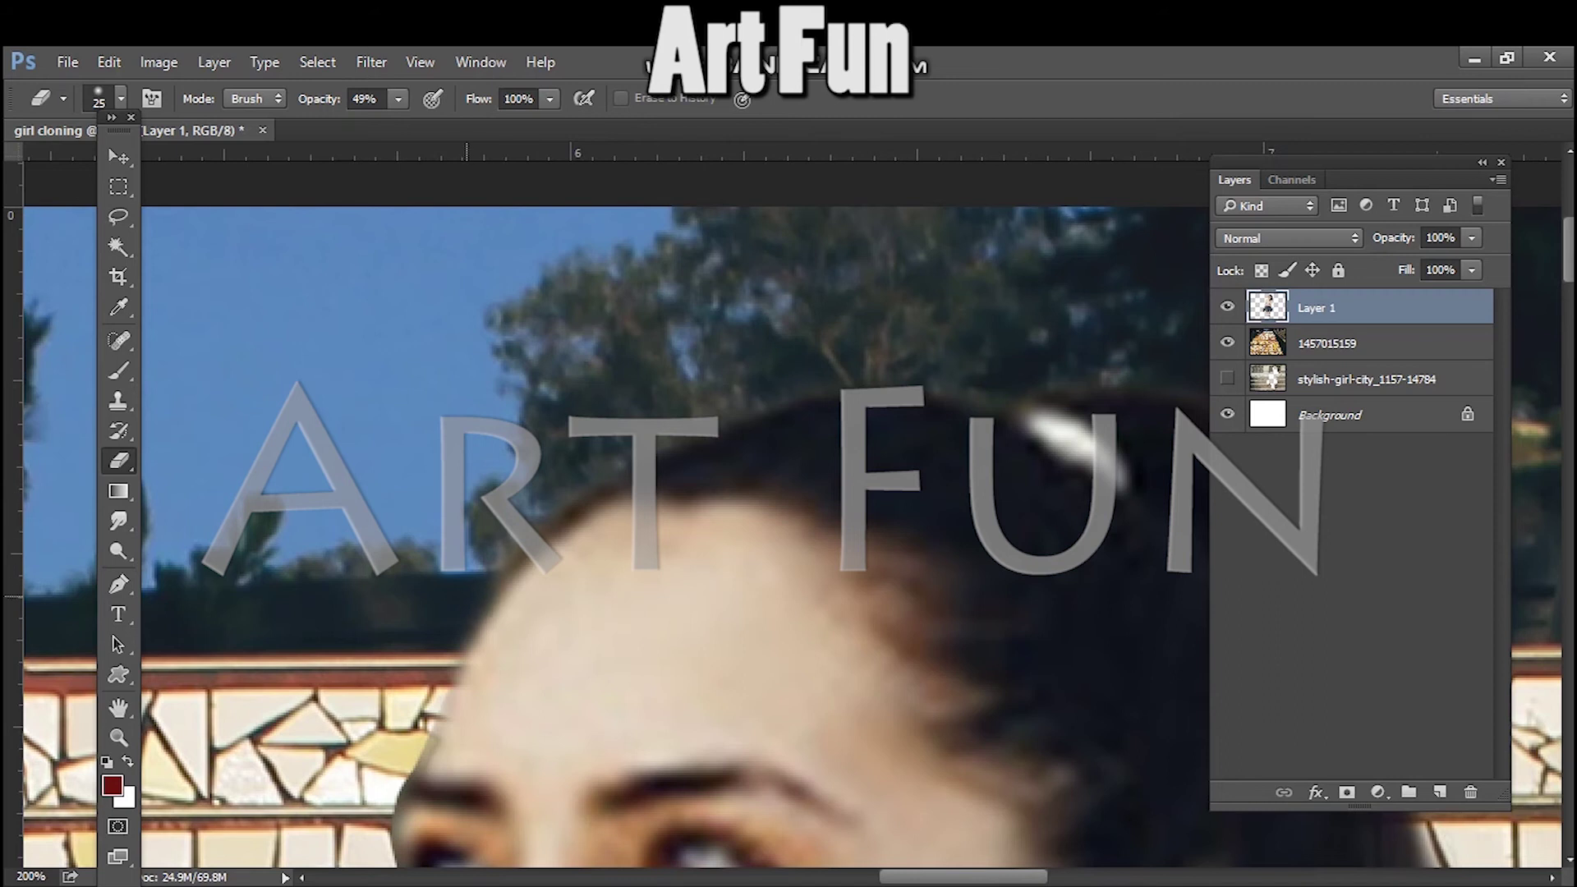
scroll(469, 582, down, 4)
key(bracketright)
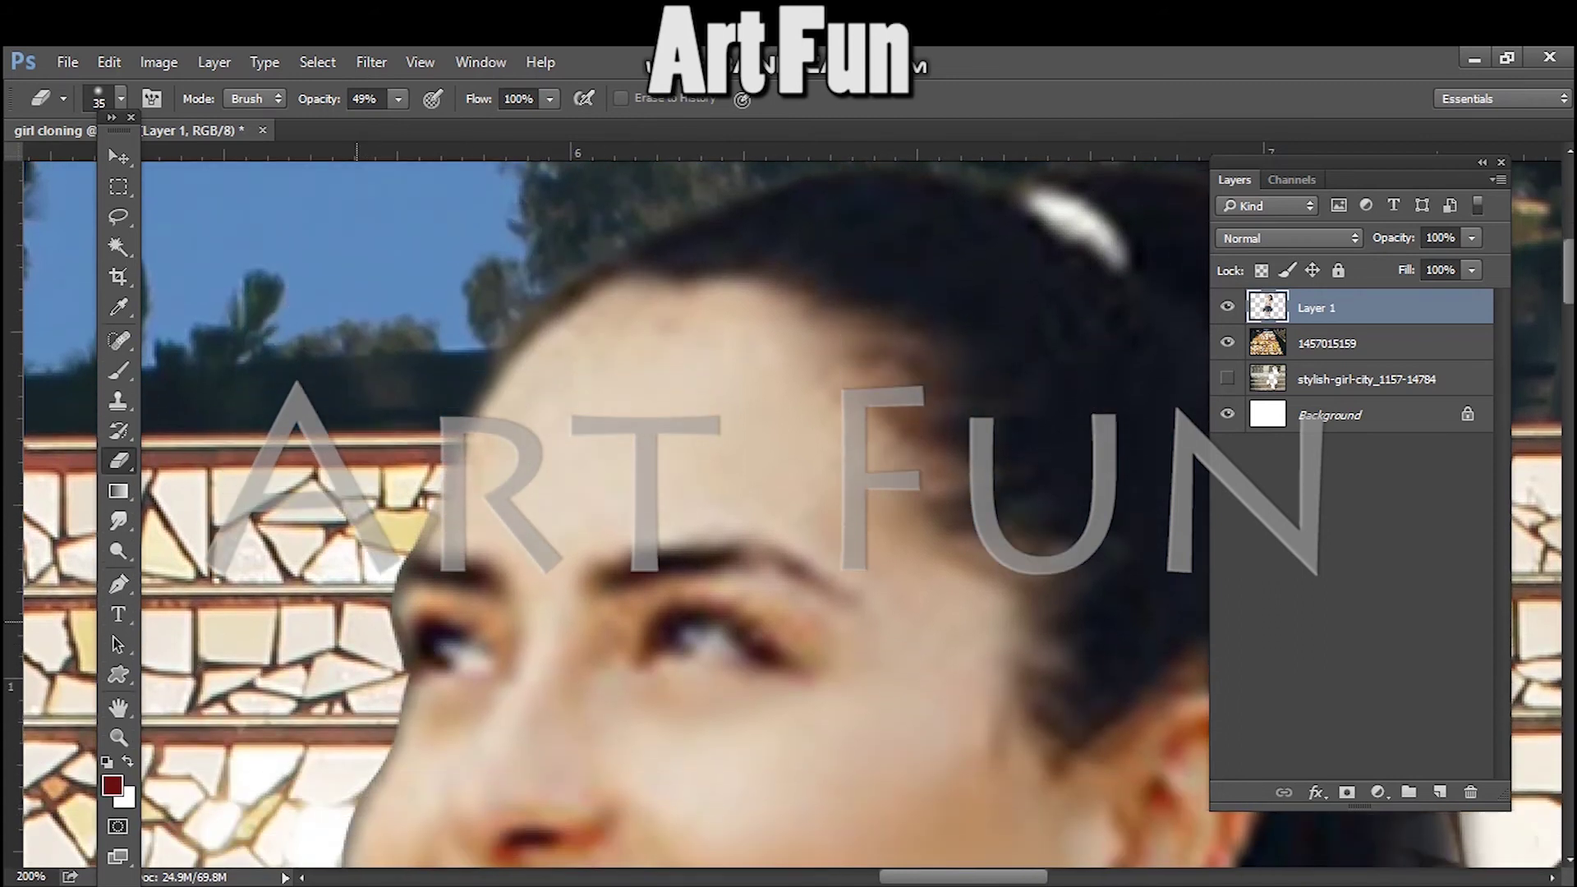
drag(369, 562, 408, 530)
click(378, 556)
click(390, 568)
drag(418, 505, 389, 566)
key(ctrl+z)
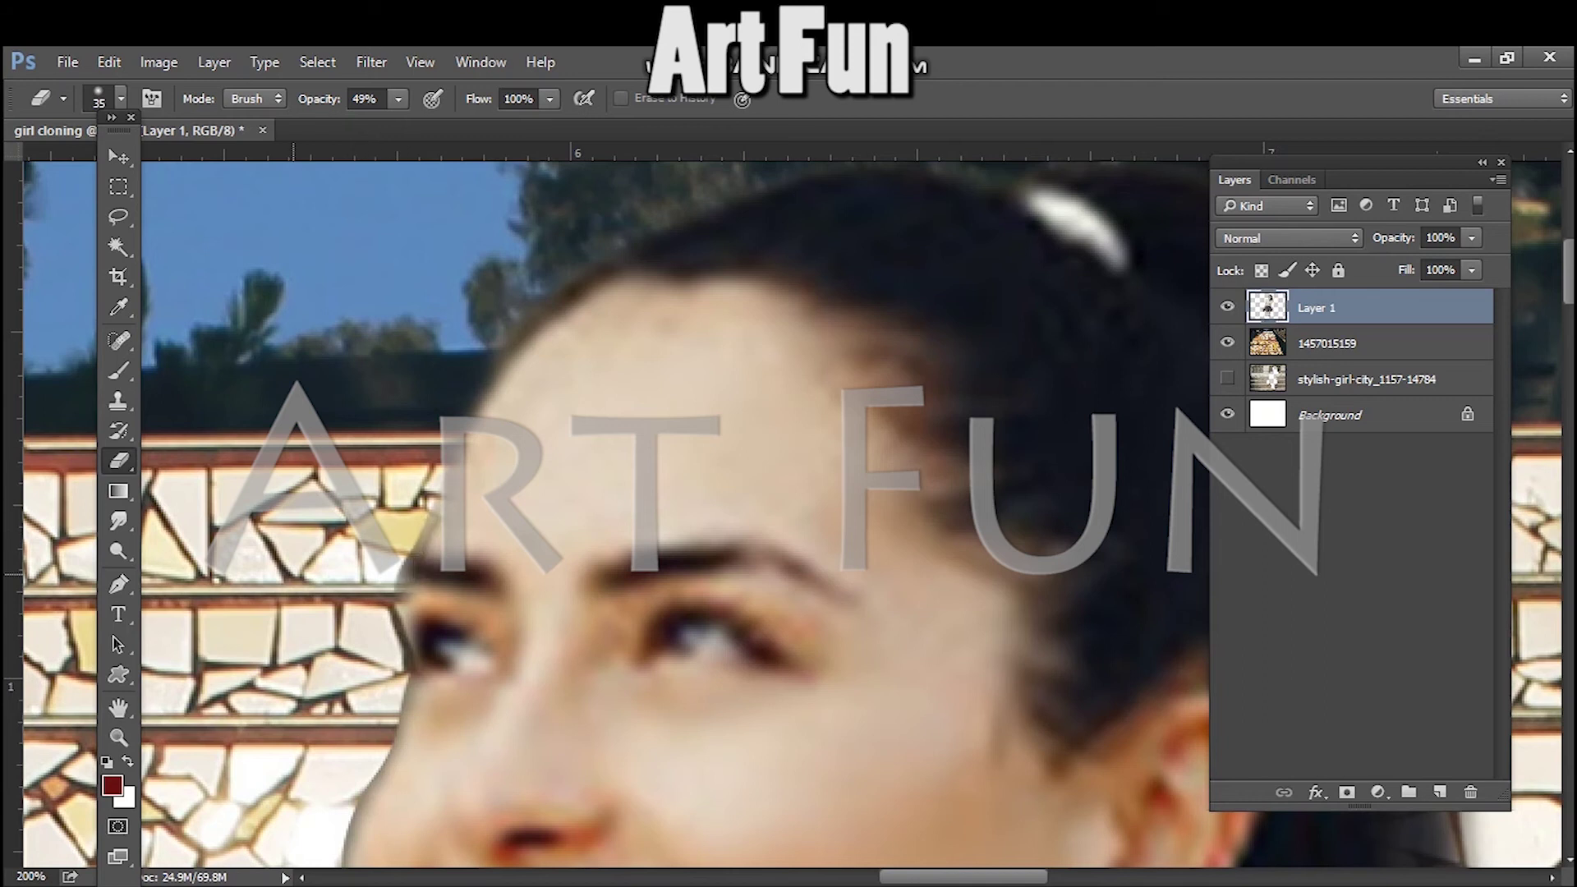
- Reduce the Eraser brush size to 8 and clean the face outline around the eye and nose
key(bracketleft)
key(bracketleft)
key(bracketleft)
key(bracketleft)
key(bracketleft)
key(bracketleft)
key(bracketleft)
drag(389, 659, 375, 383)
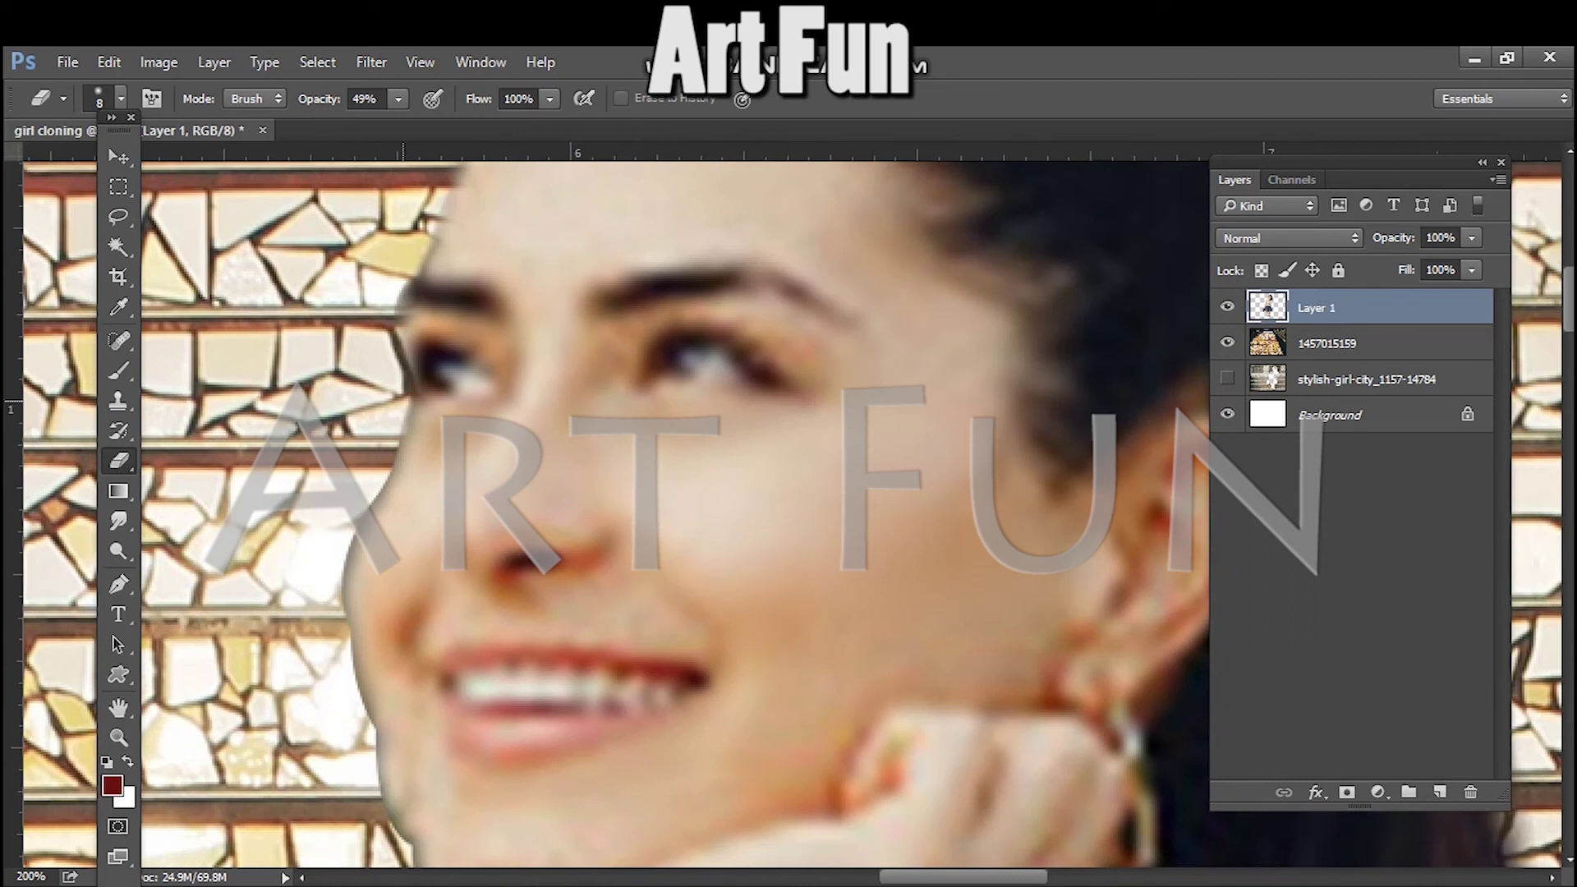
- Set the Eraser brush size to 25 and soften the face outline along the nose, lips and chin
key(bracketright)
key(bracketright)
key(bracketright)
mouse_move(354, 508)
mouse_down()
mouse_move(334, 614)
mouse_move(371, 739)
mouse_up()
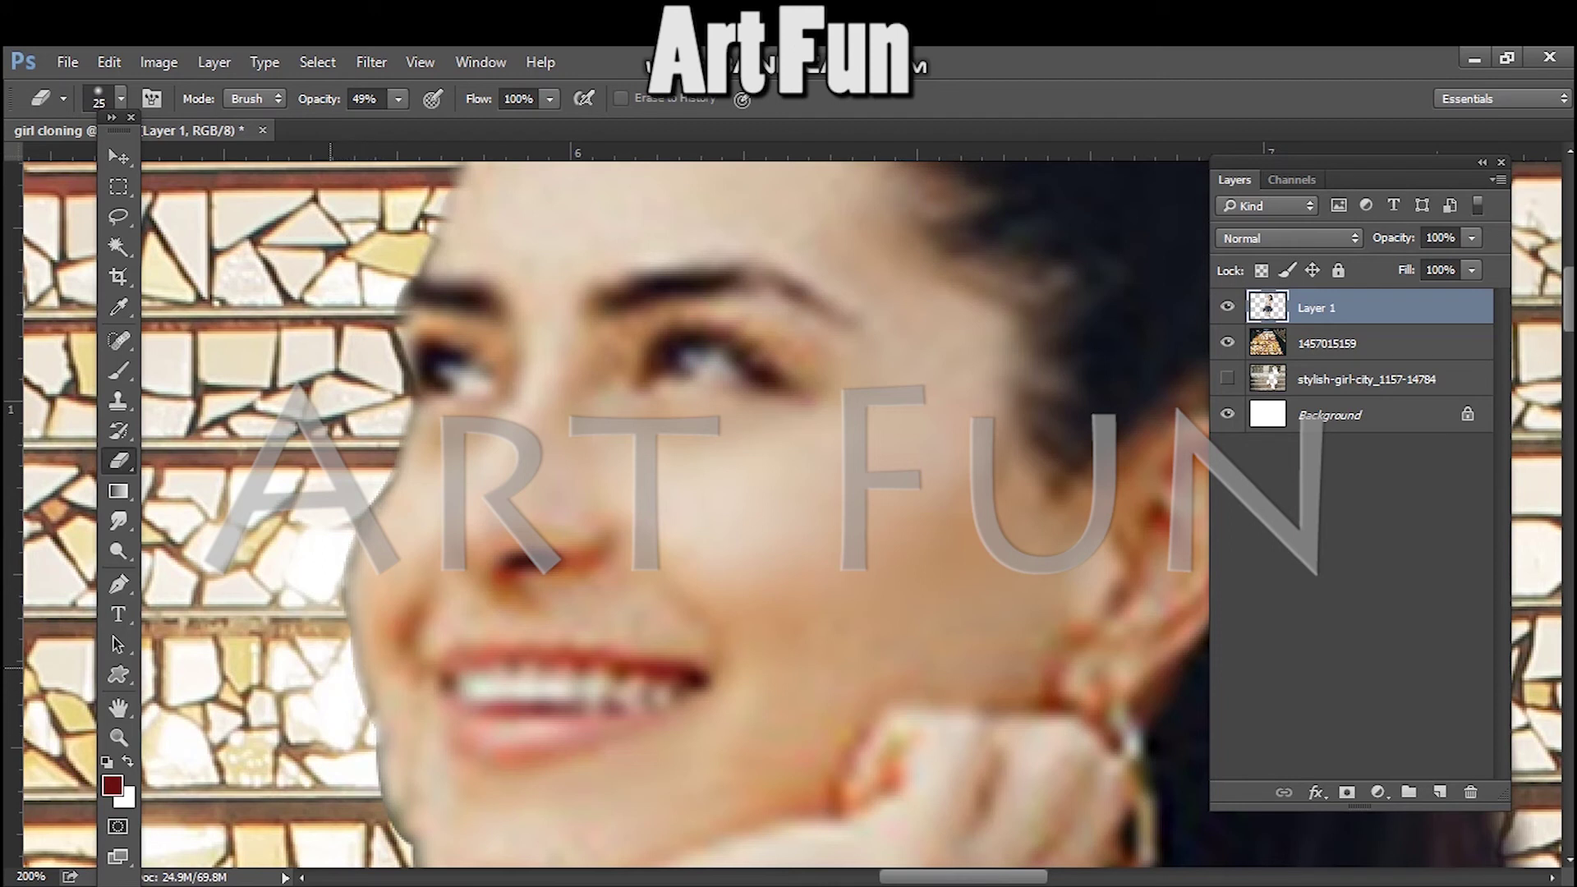
scroll(296, 635, down, 1)
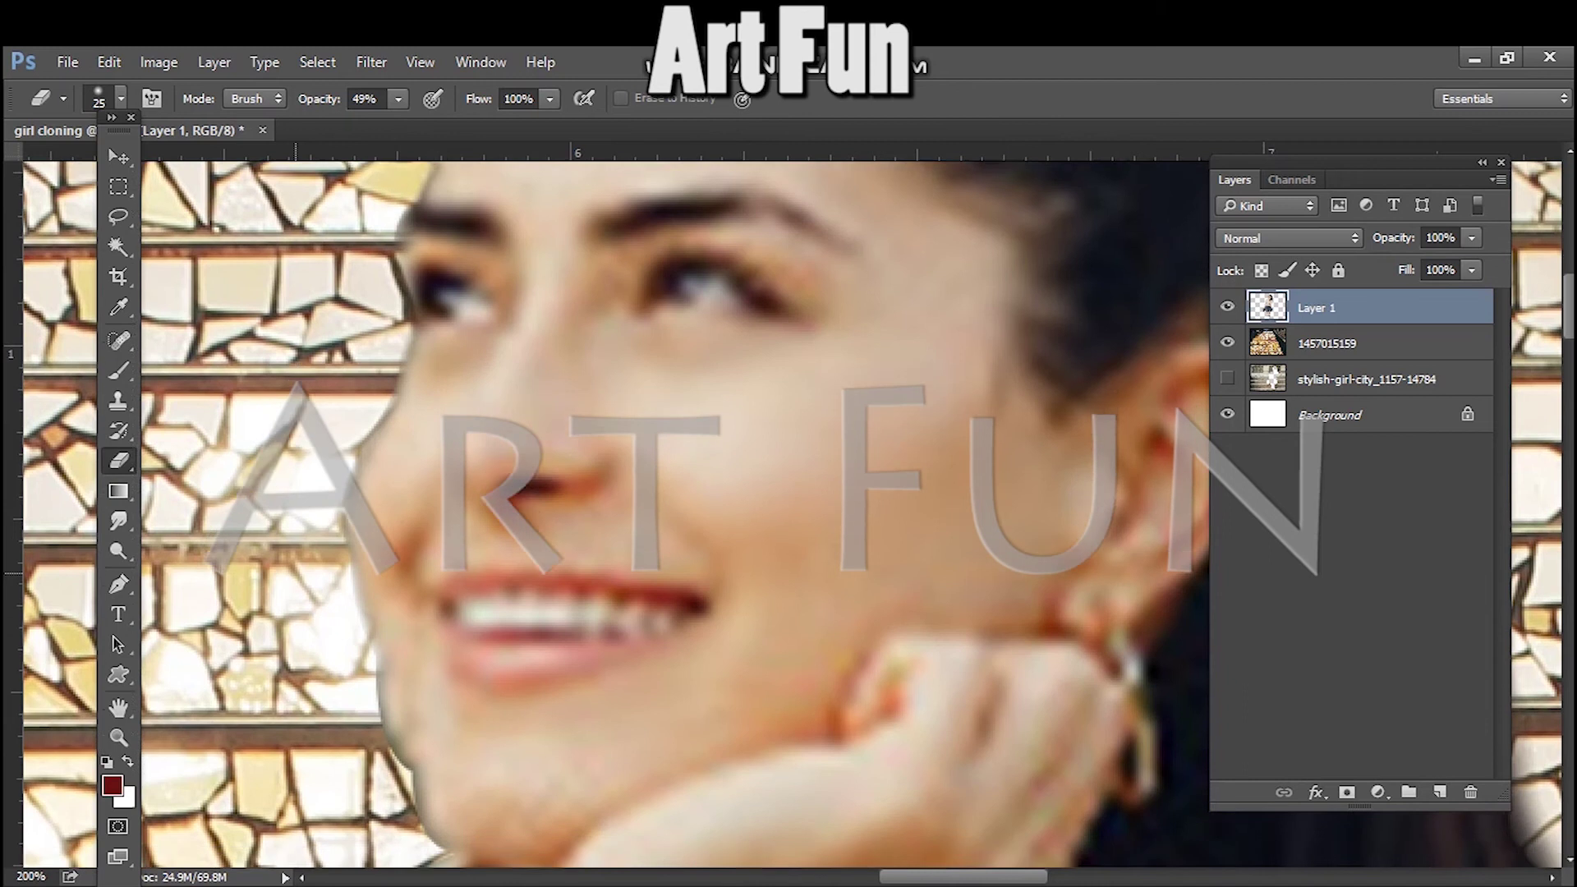
scroll(296, 573, down, 2)
mouse_move(389, 672)
mouse_down()
mouse_move(392, 717)
mouse_move(351, 587)
mouse_up()
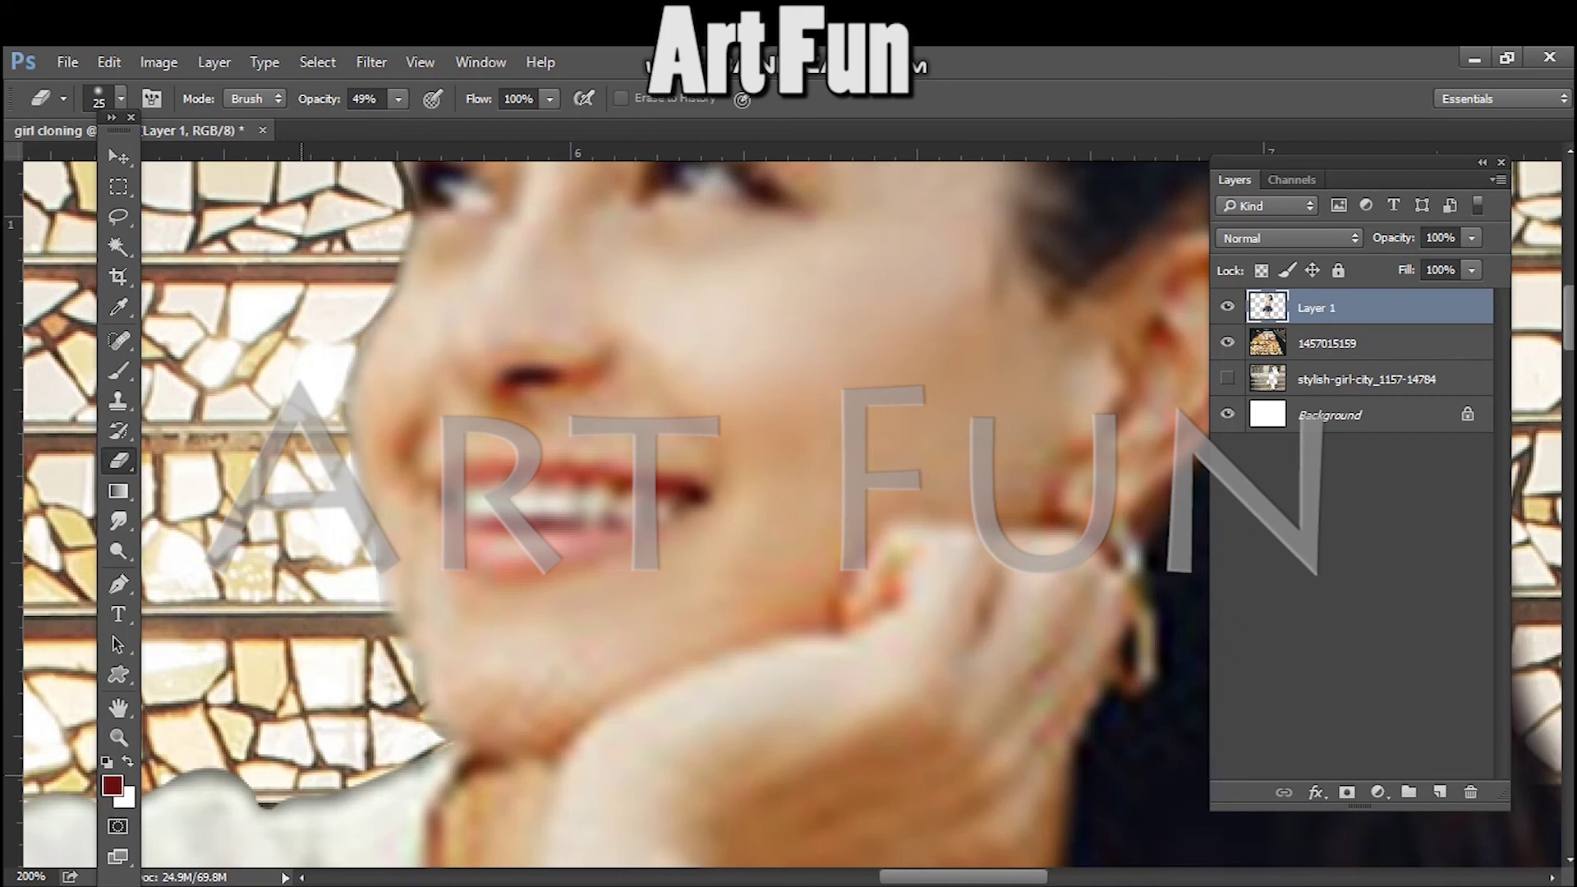
- Erase the dark fringe along the top edge of the girl's white shirt at the shoulder
scroll(836, 788, left, 6)
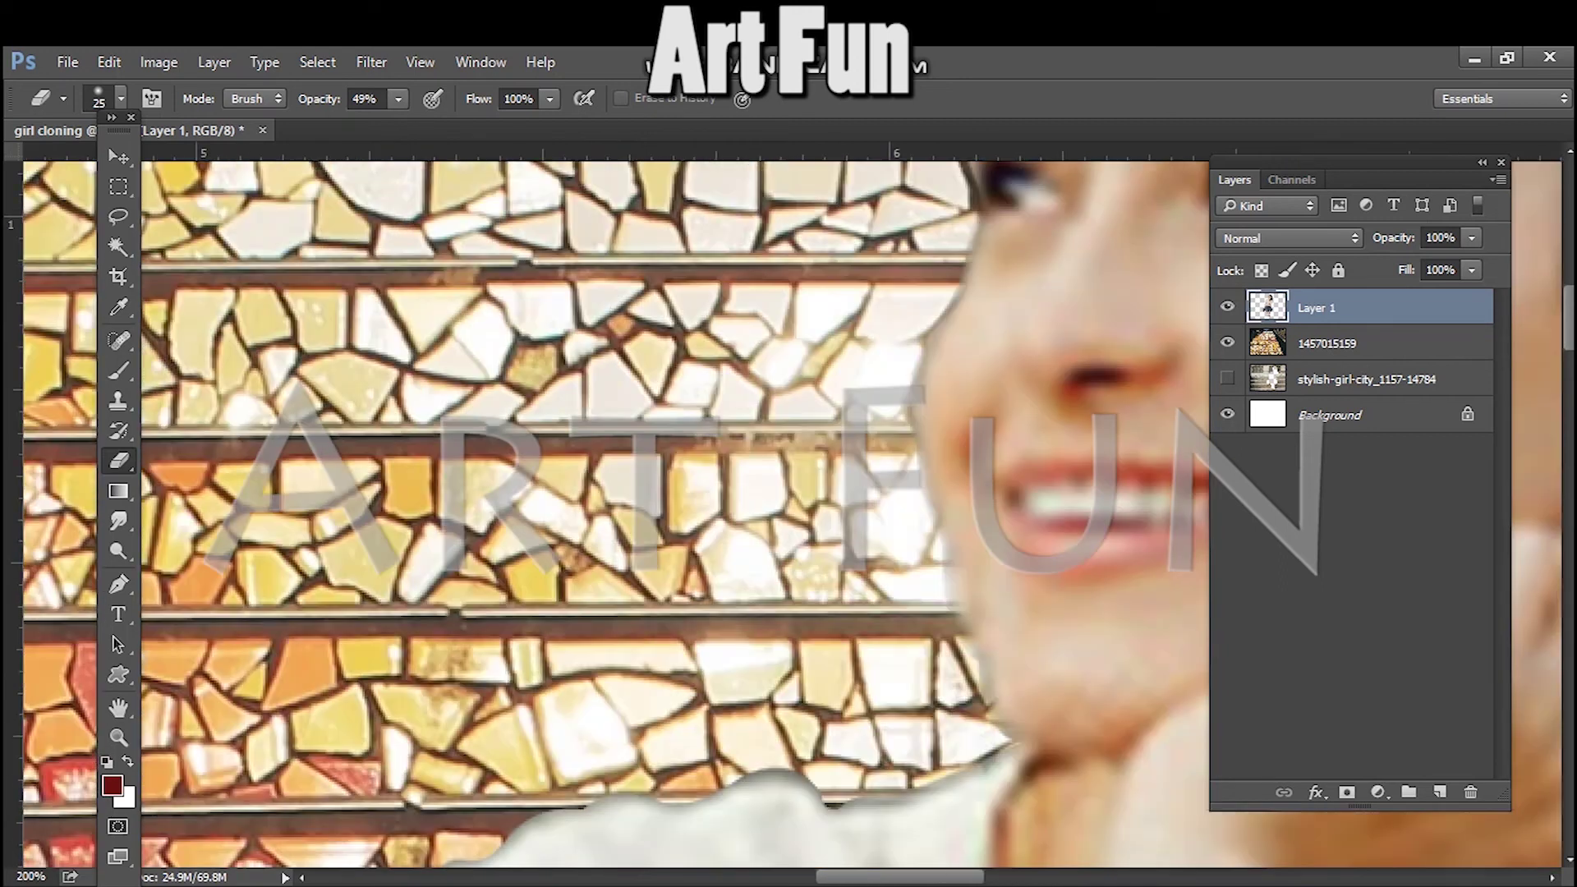
mouse_move(737, 764)
mouse_down()
mouse_move(854, 808)
mouse_move(614, 779)
mouse_up()
drag(861, 681, 752, 745)
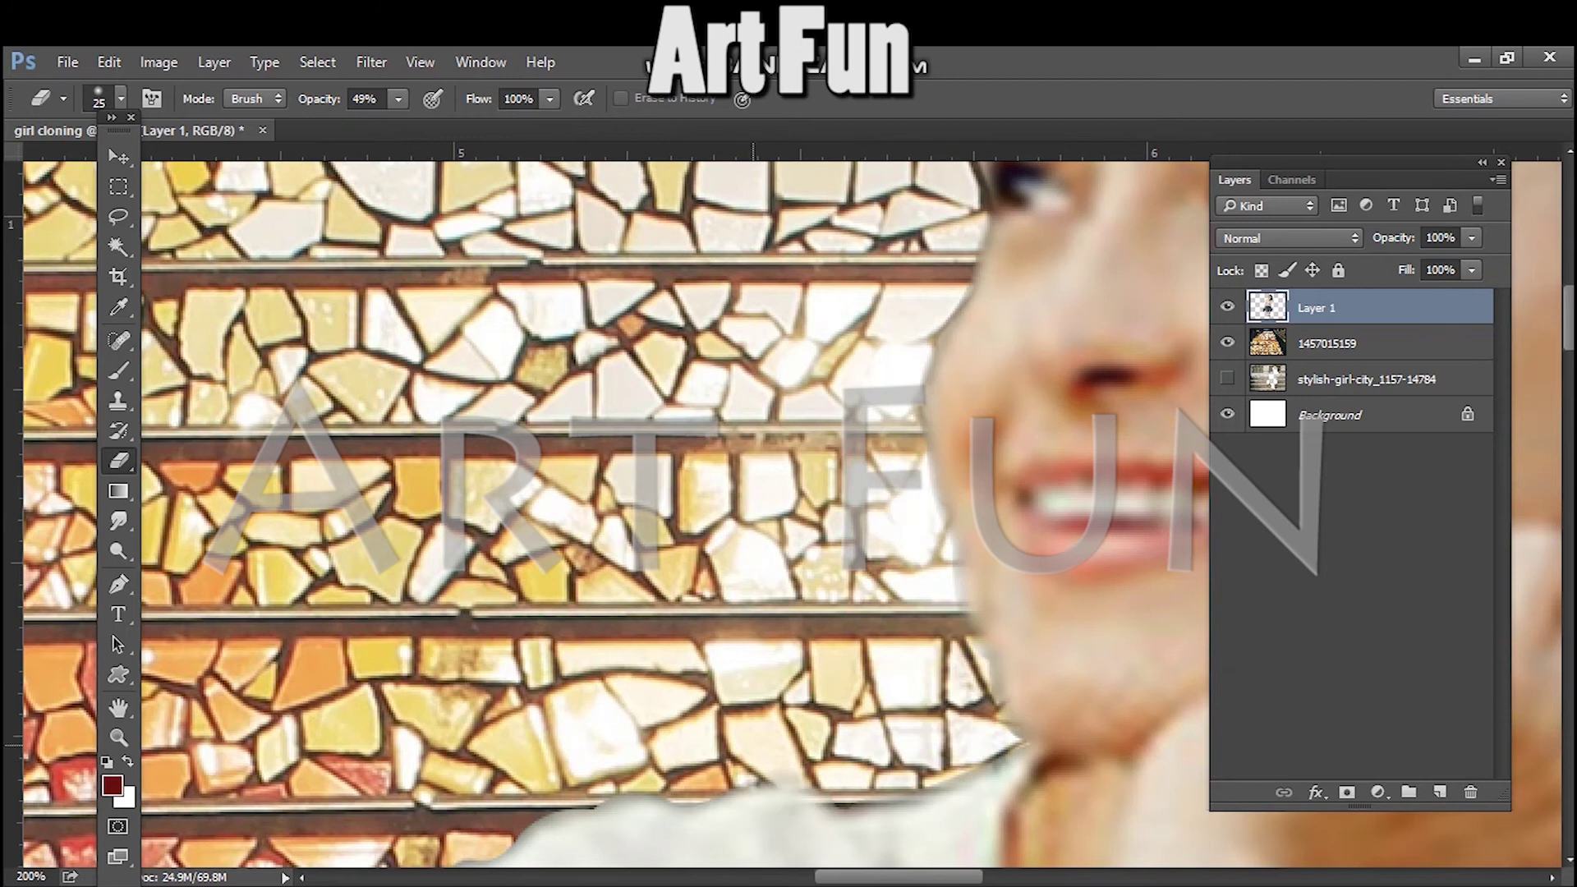
- Move the girl lower on the stairs until her feet pass the image's lower edge, and scale her layer to about 103.5%
key(ctrl+minus)
key(ctrl+minus)
key(ctrl+minus)
key(ctrl+minus)
key(ctrl+minus)
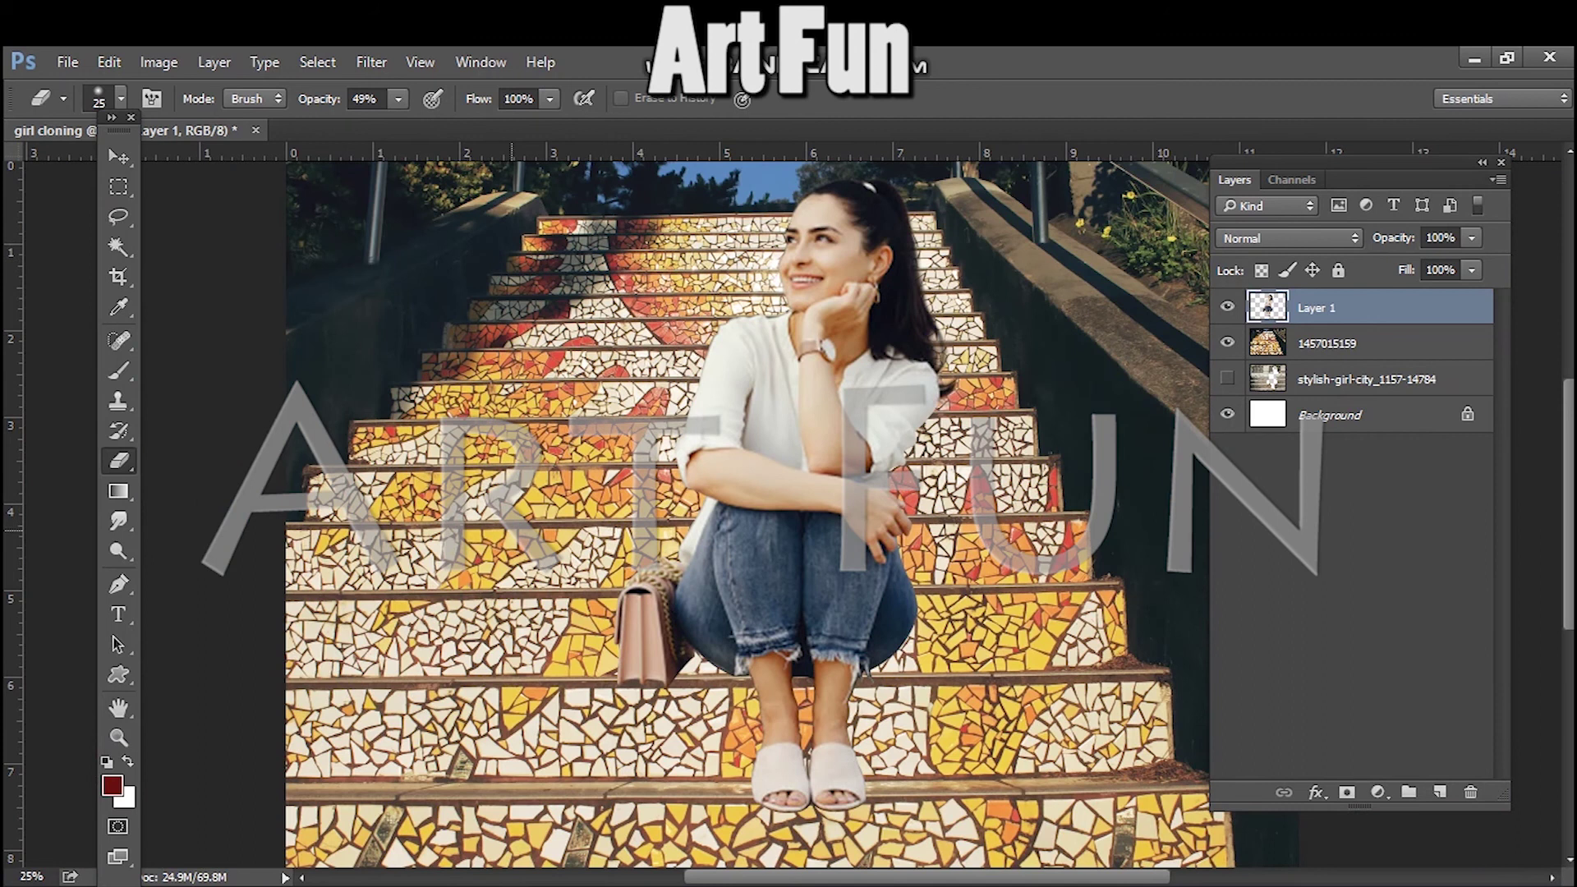
key(ctrl+minus)
key(v)
drag(904, 288, 892, 308)
mouse_move(781, 578)
mouse_down()
mouse_move(777, 506)
mouse_move(776, 581)
mouse_up()
drag(788, 526, 781, 608)
drag(881, 389, 899, 352)
key(Down)
key(Up)
key(Up)
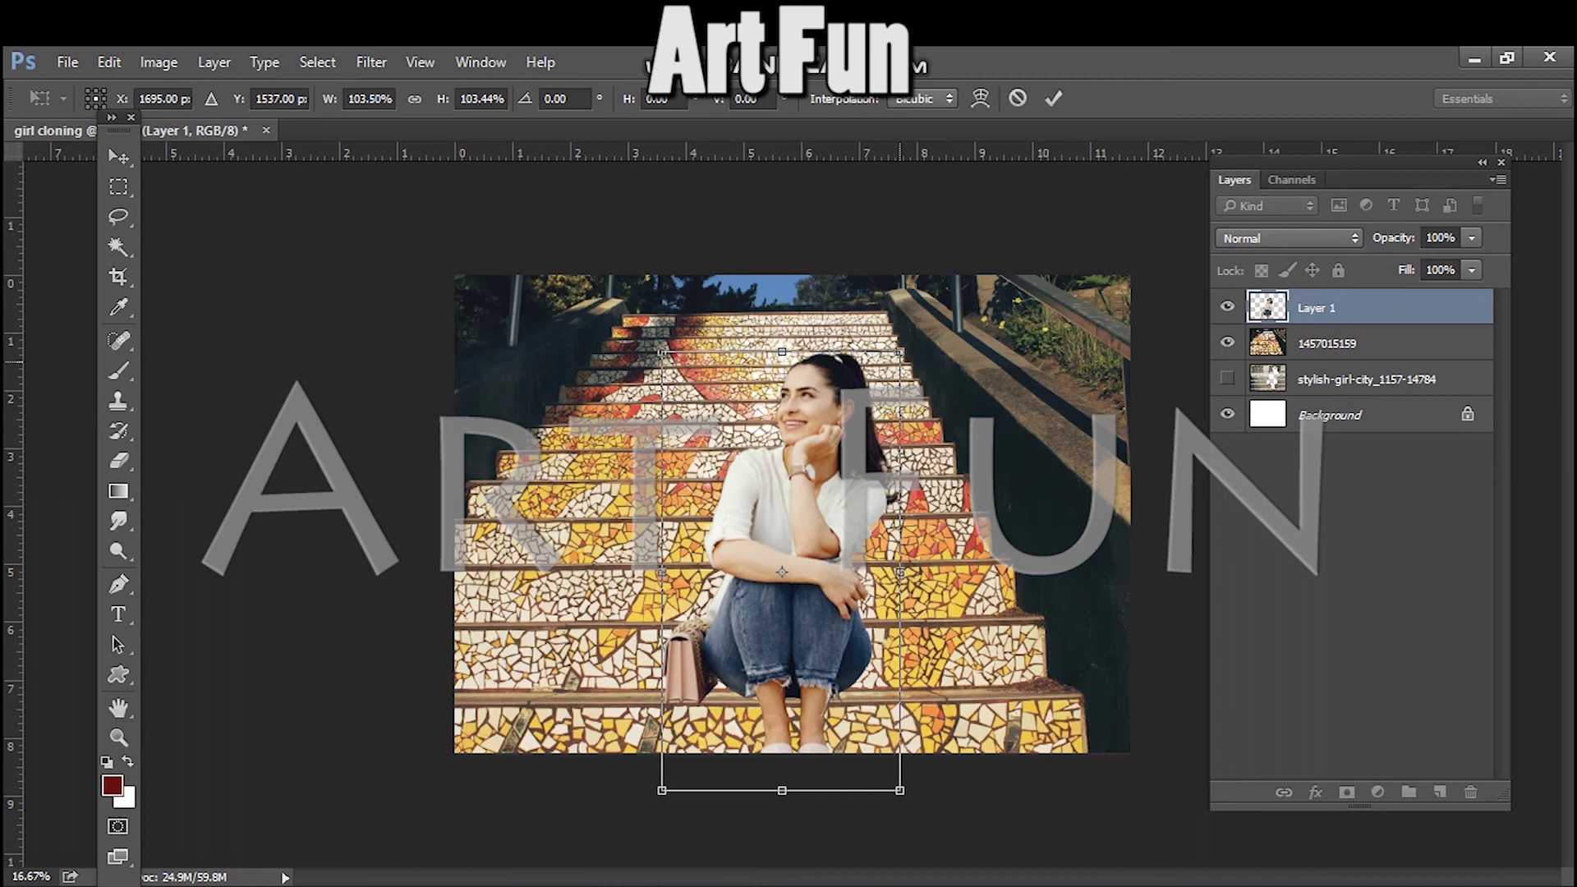
key(Return)
- Nudge the girl's layer slightly downward on the stairs
key(Down)
key(Down)
key(Down)
key(Down)
key(Down)
key(Down)
key(Down)
key(Down)
key(Down)
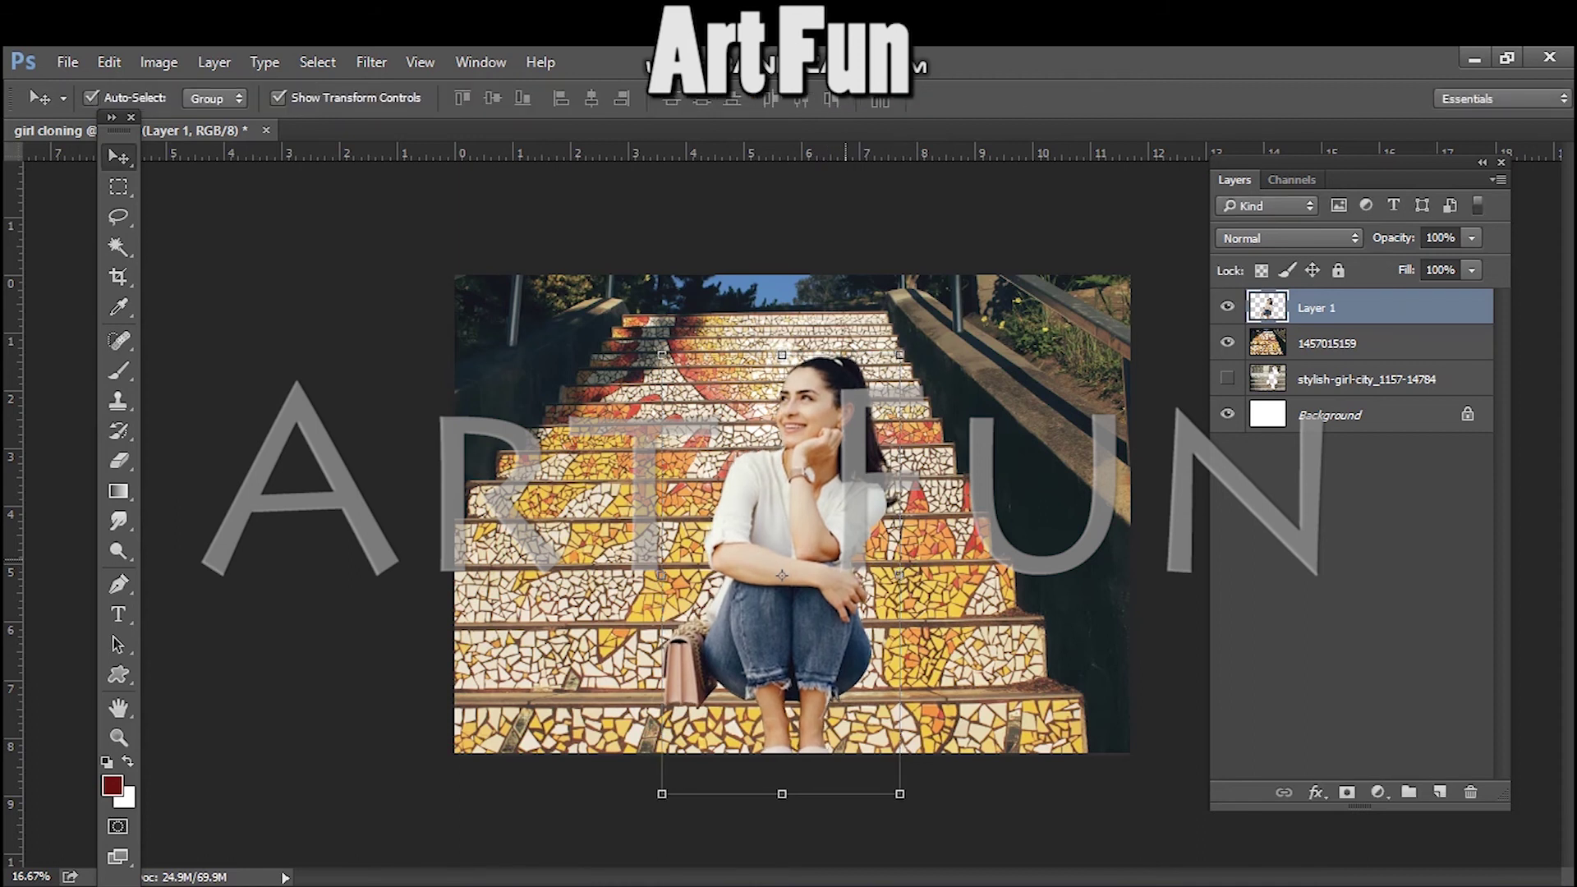
- Scale the girl's layer up to about 106.2% and shift it slightly upward to seat her on the step
key(ctrl+t)
mouse_move(900, 361)
mouse_down()
mouse_move(943, 293)
mouse_move(914, 338)
mouse_up()
key(Down)
key(Down)
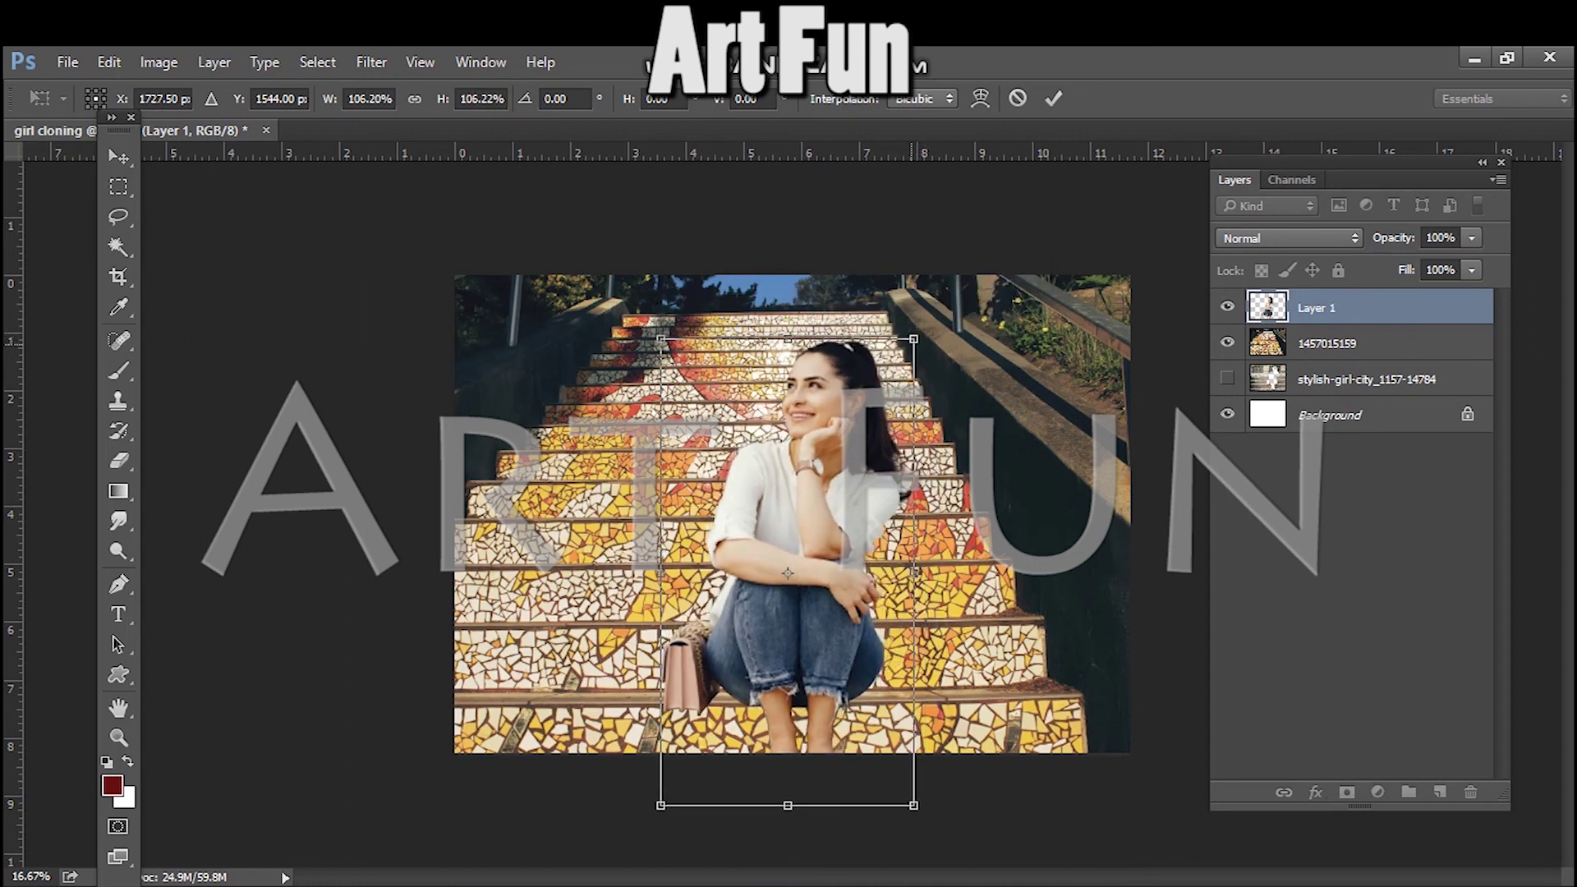
key(Up)
key(Up)
key(Up)
key(Up)
key(Up)
key(Up)
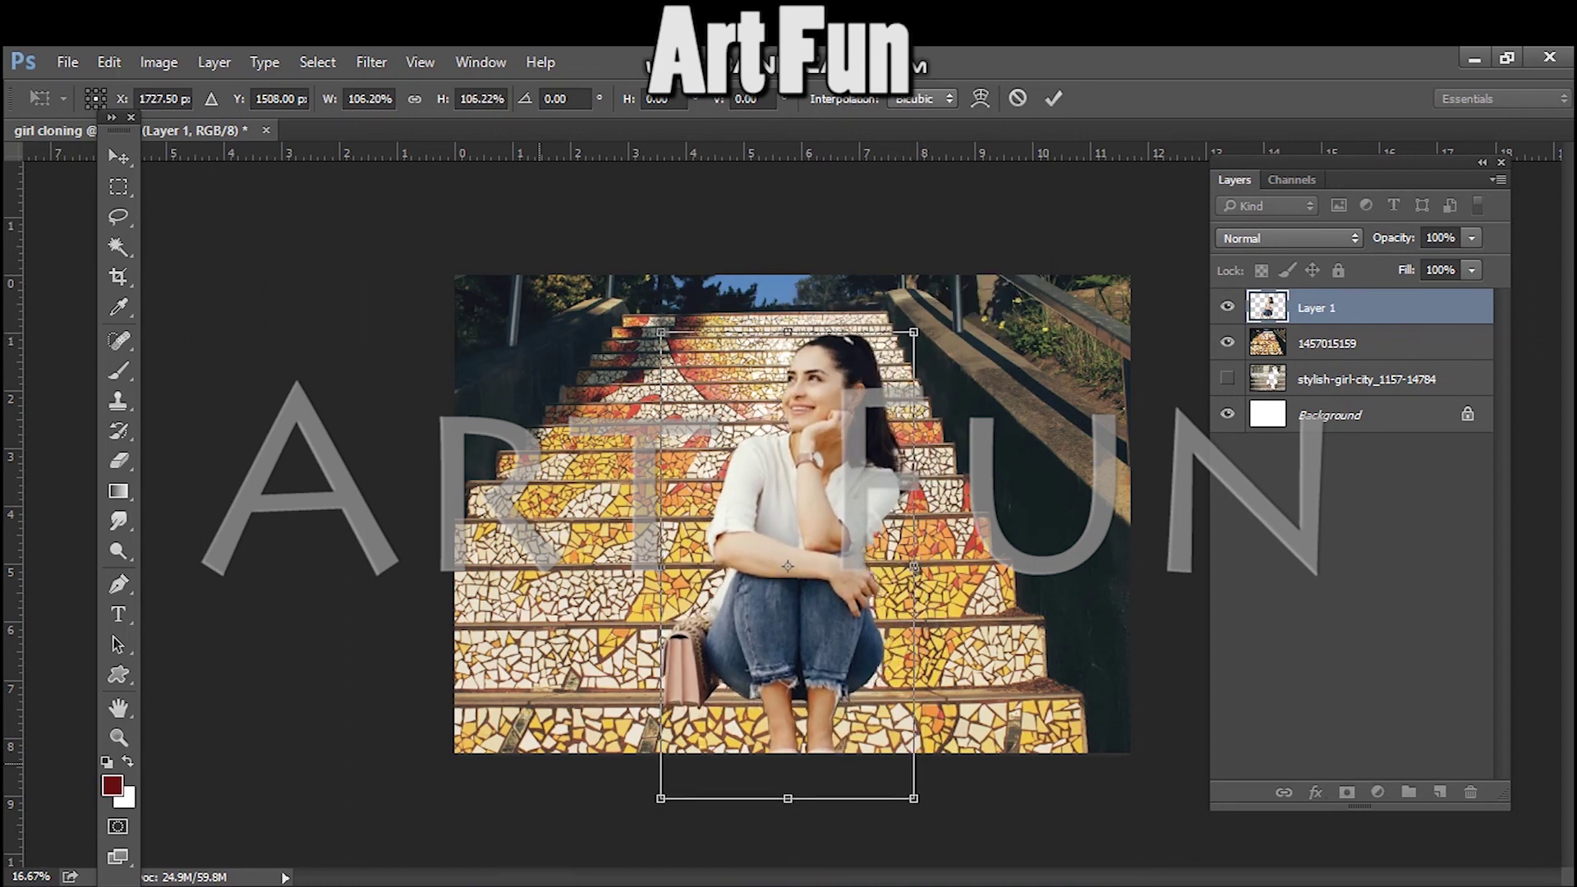
key(Return)
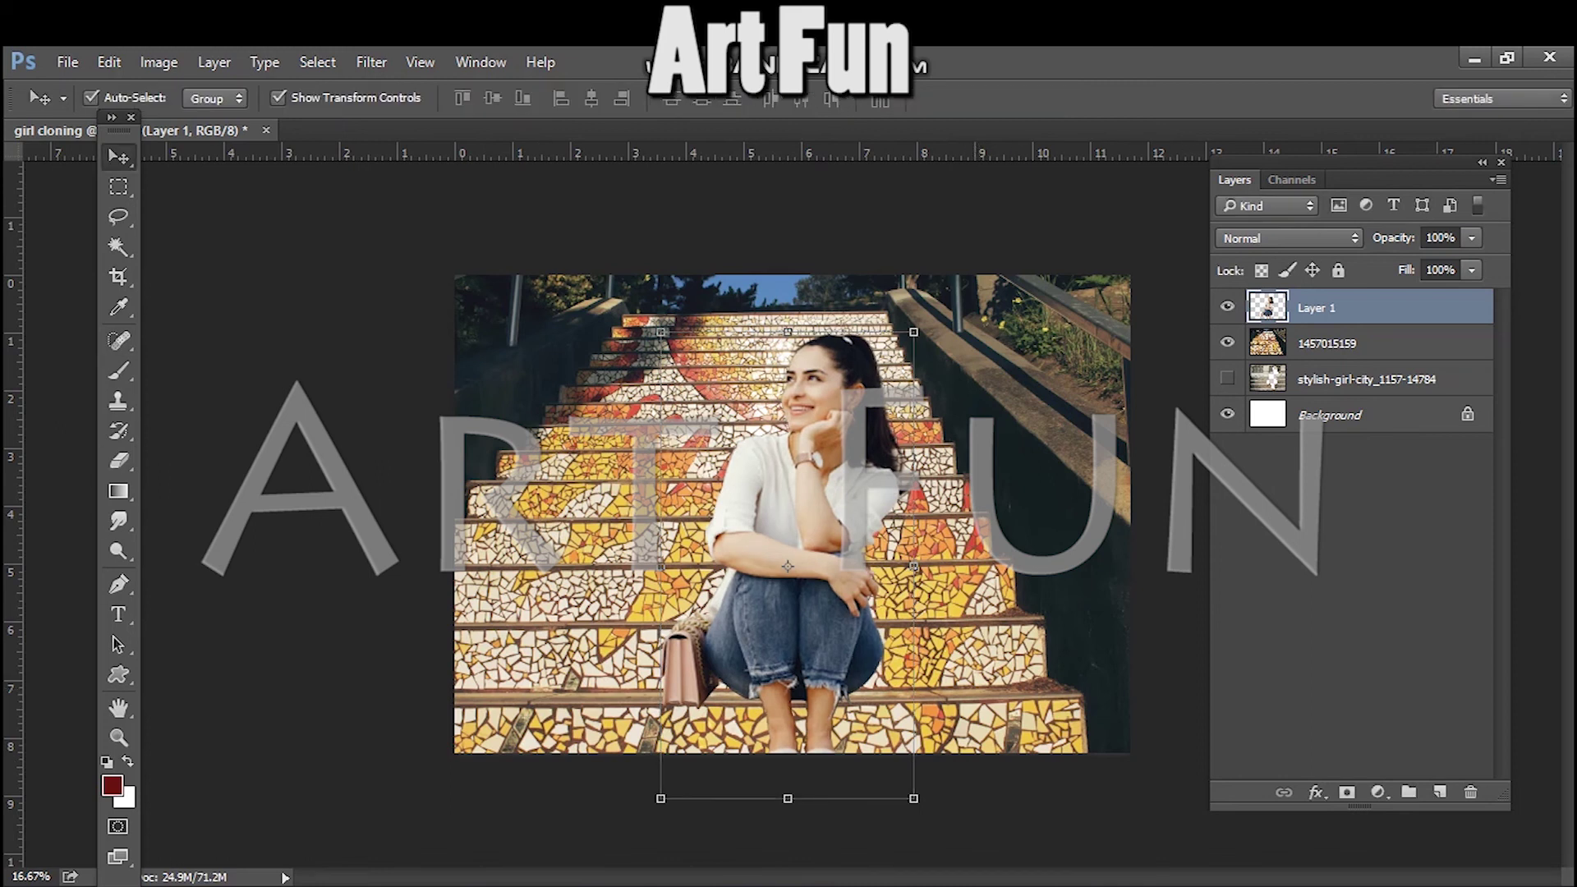
- Activate the Brush tool and set the foreground color to dark gray 595858
click(118, 370)
click(112, 785)
click(279, 433)
click(804, 228)
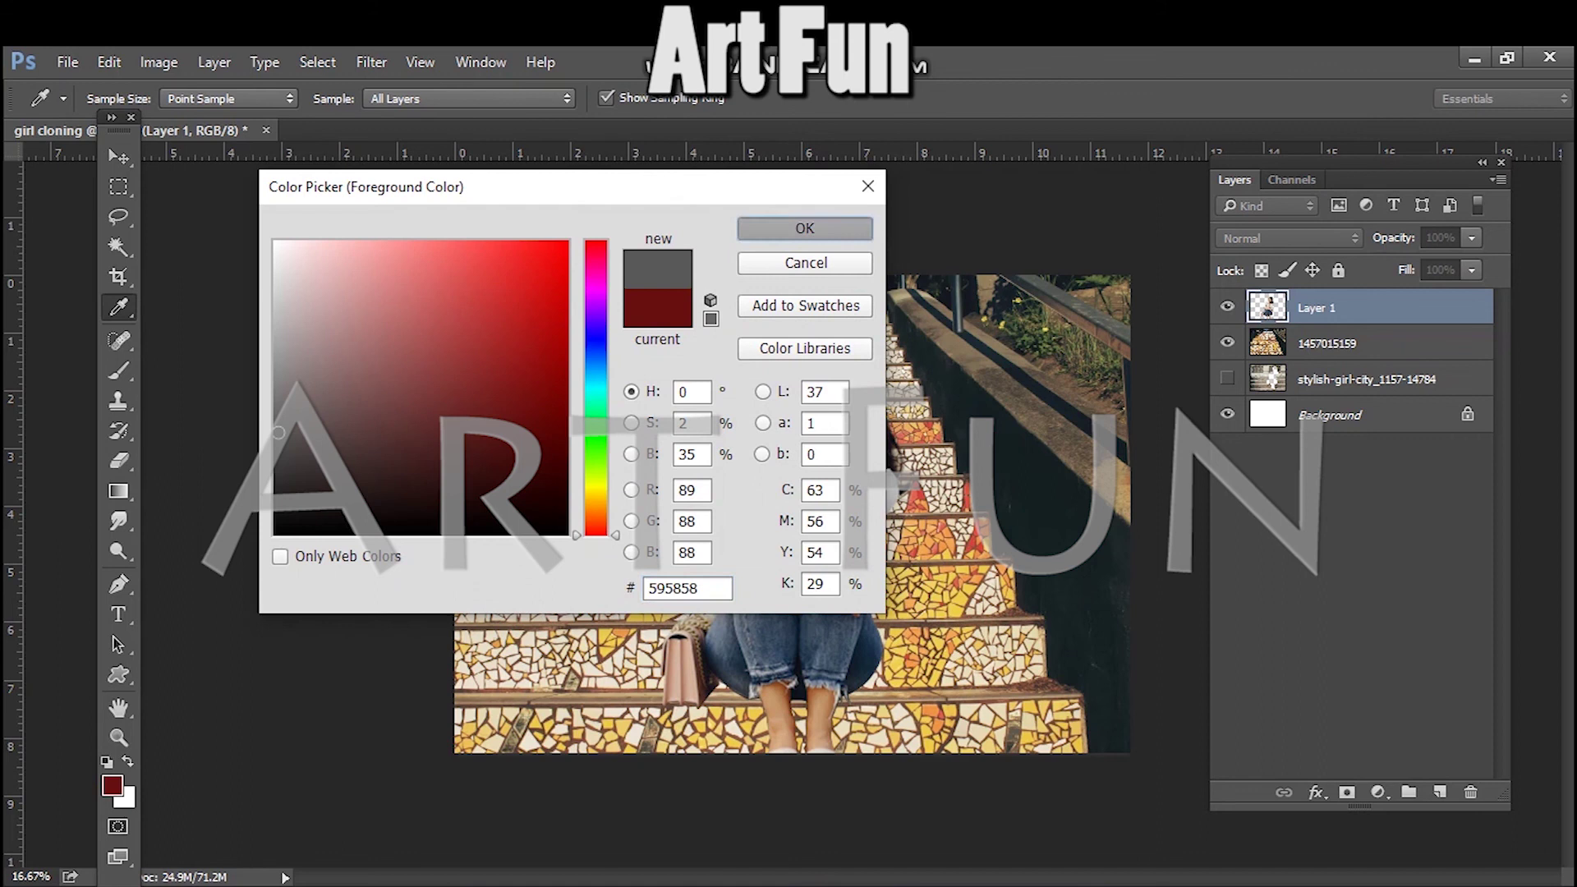
click(1370, 343)
click(1439, 791)
key(ctrl+plus)
key(ctrl+plus)
key([)
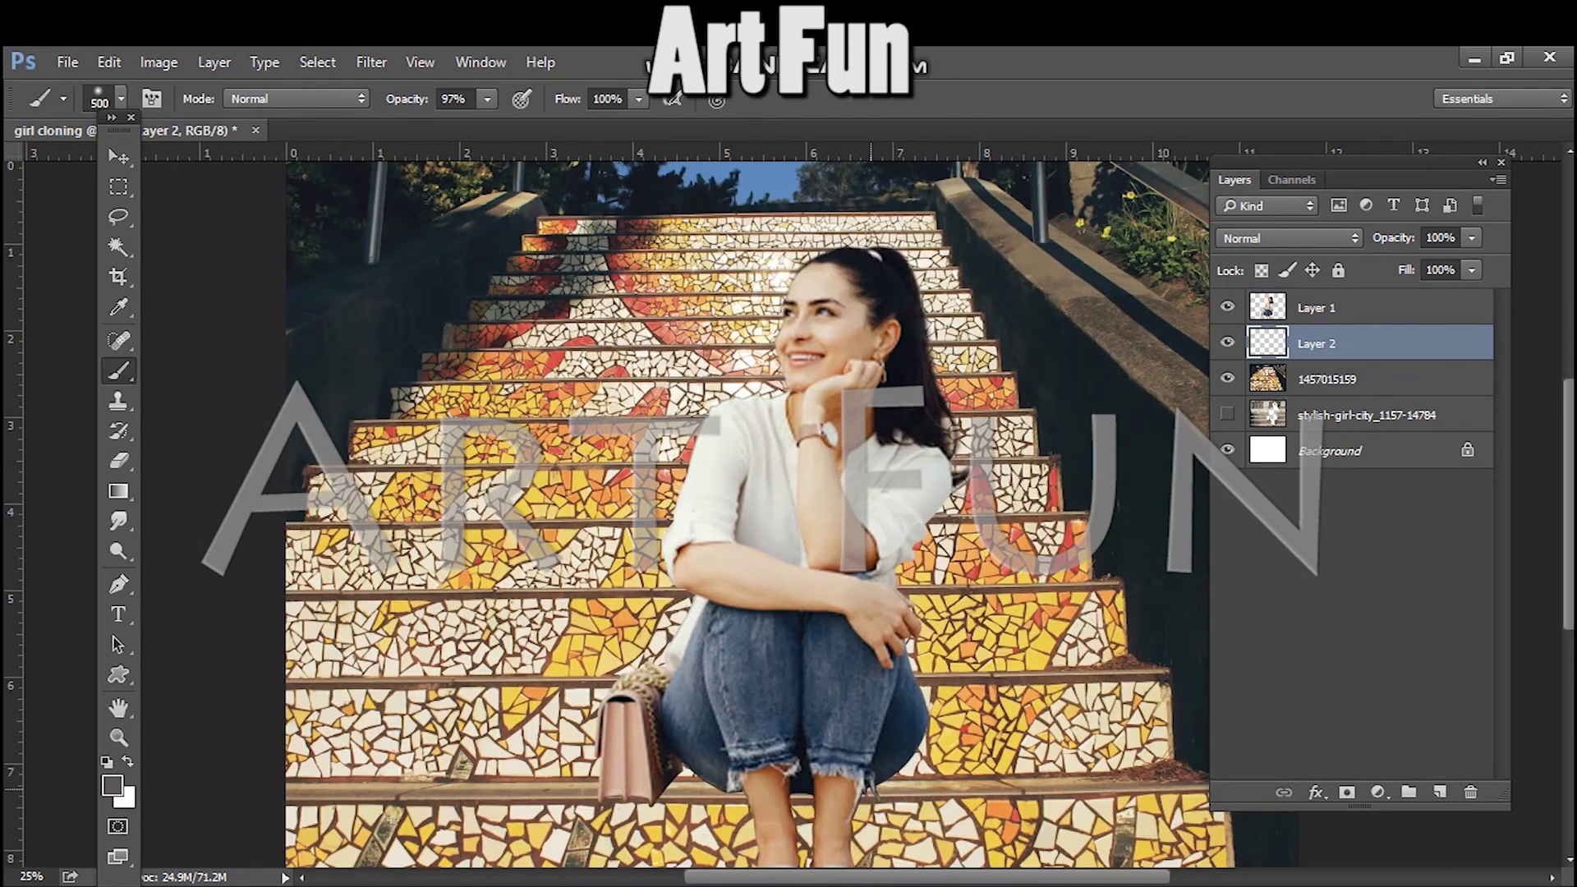
- Set the brush opacity to 14% at size 250 and change Layer 2's blend mode to Color Burn
key(1)
key(4)
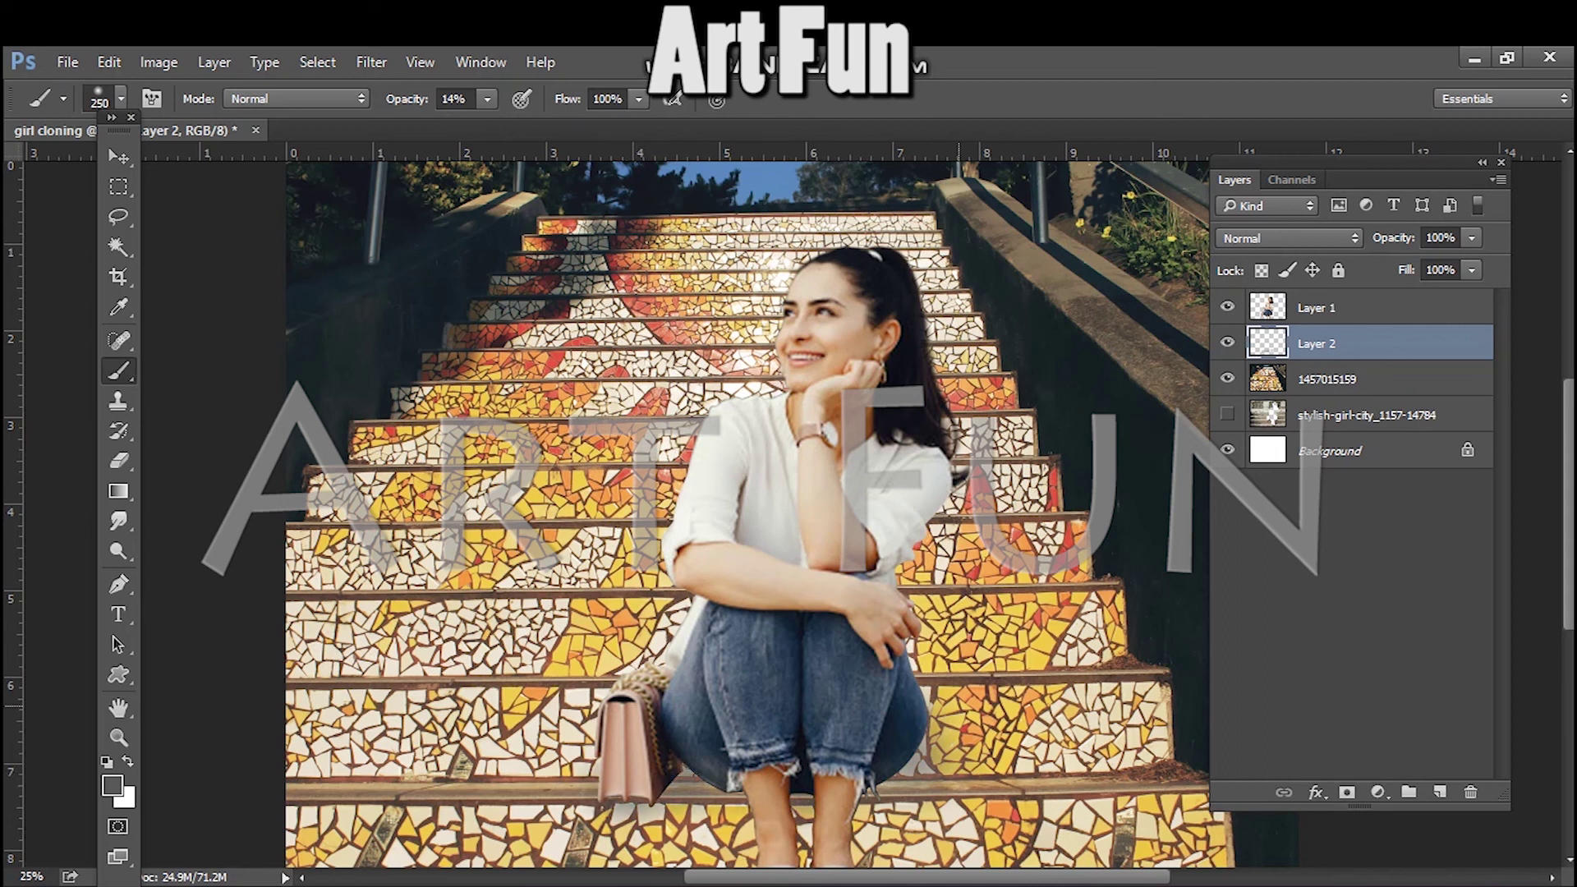
click(1288, 238)
click(1287, 256)
key(Down)
key(Down)
key(Down)
key(Down)
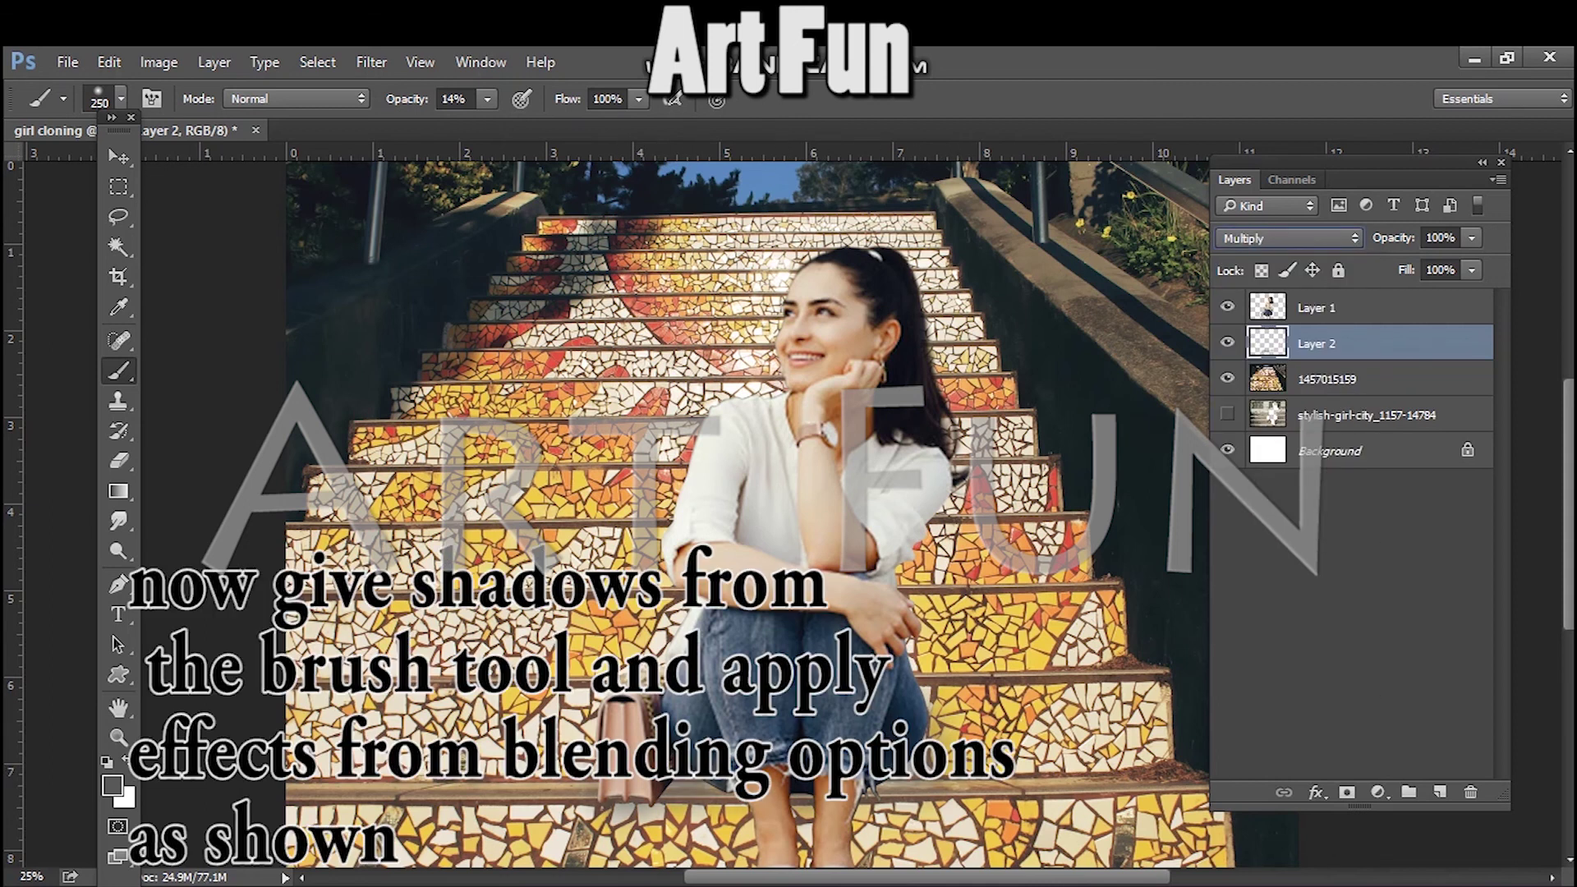
key(e)
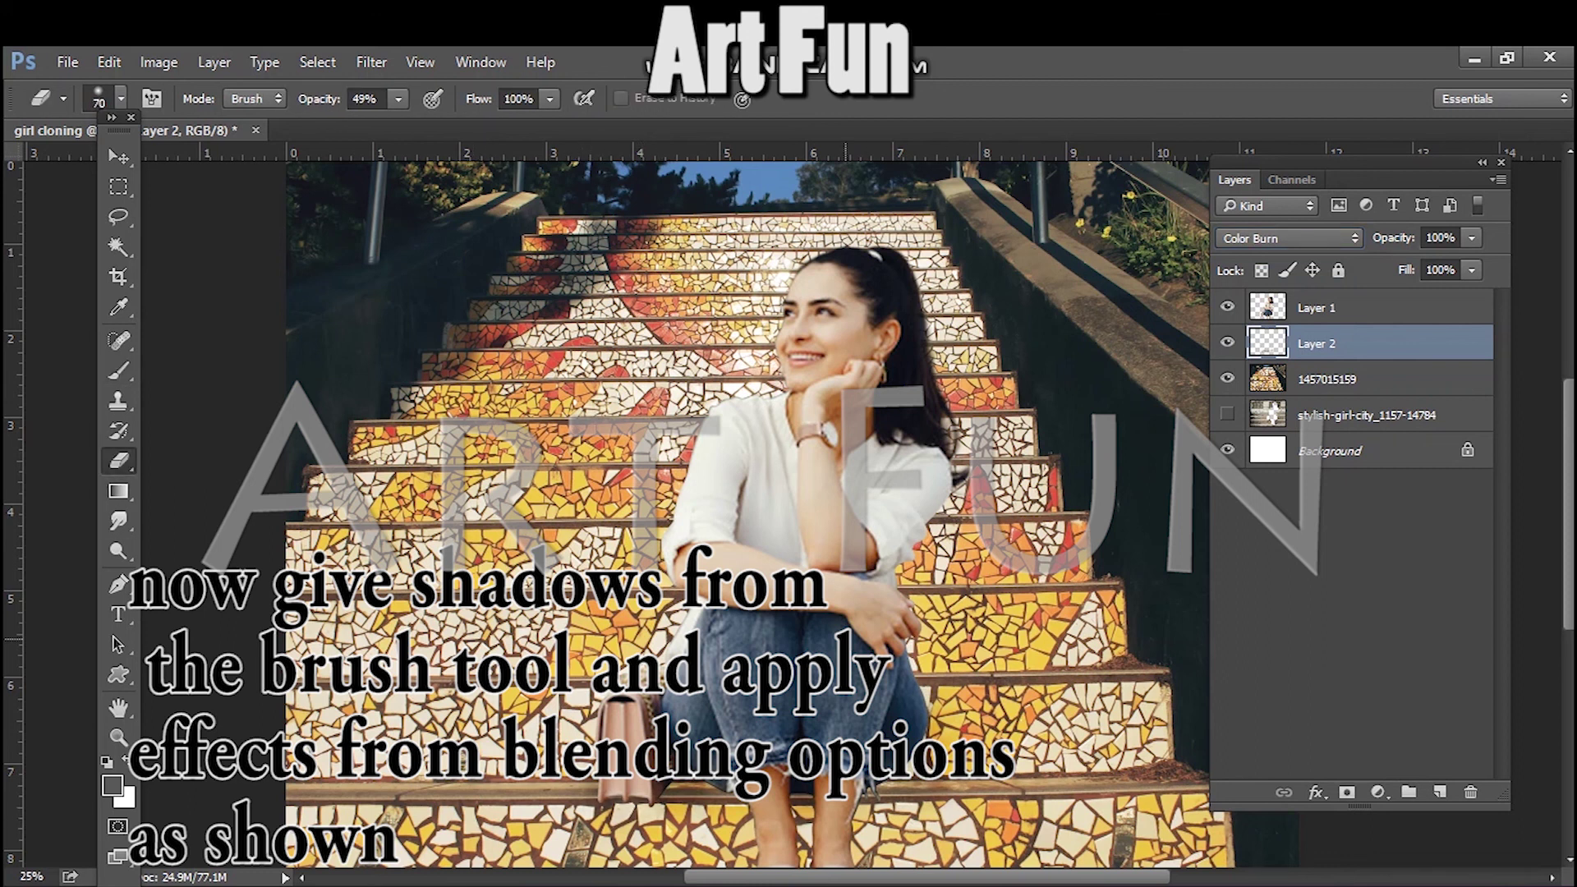
- Select the girl's layer and move it slightly upward on the stairs
key(v)
click(952, 645)
drag(870, 631, 870, 626)
key(shift+Up)
scroll(747, 509, down, 2)
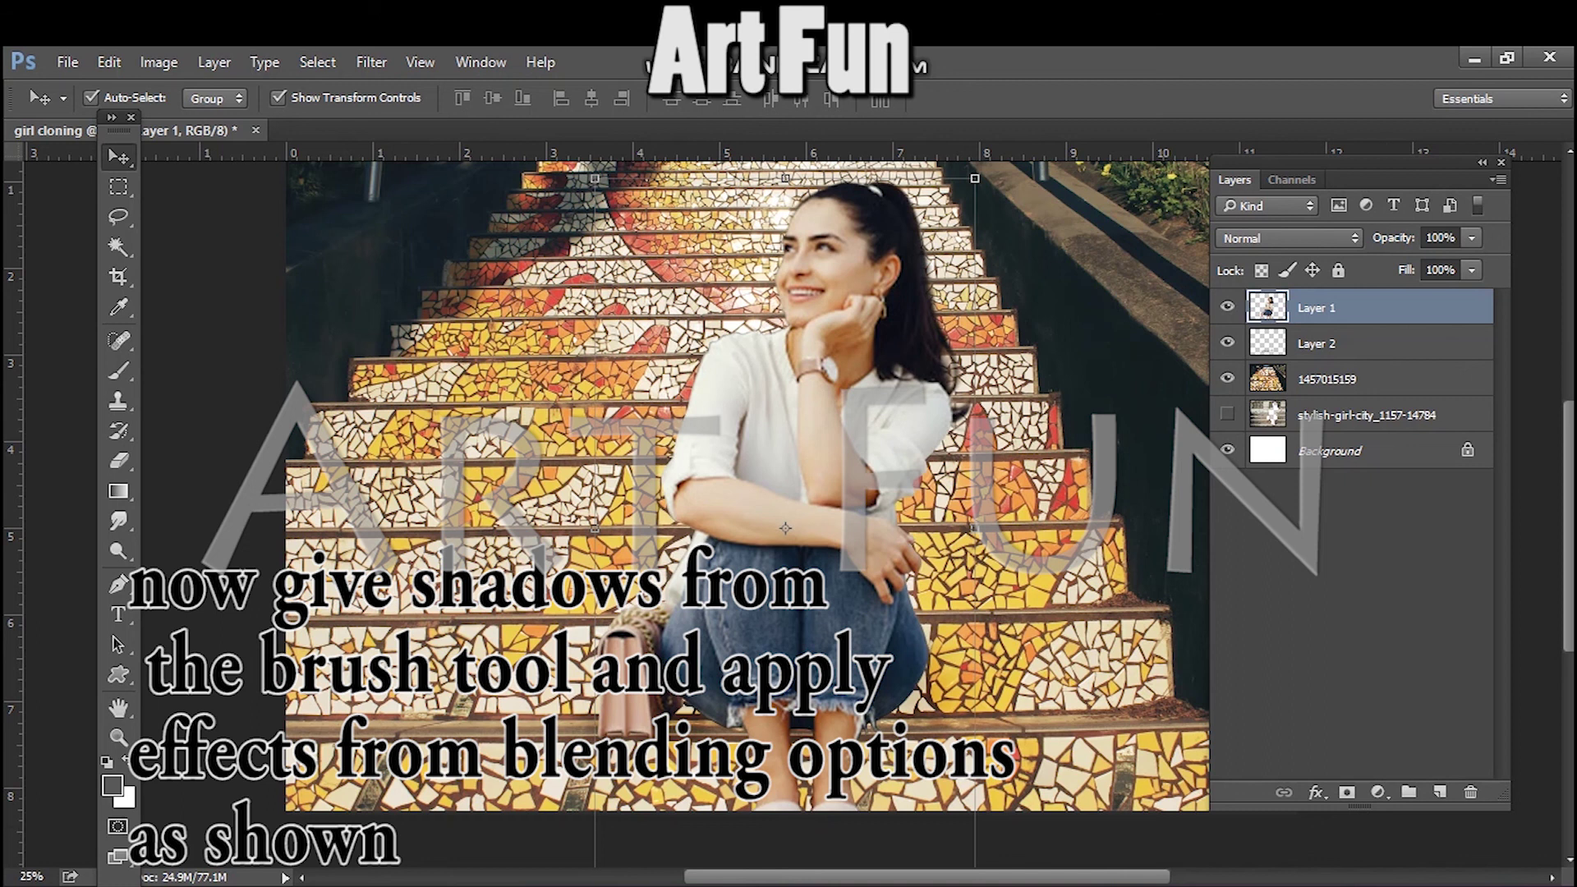
- Add a new layer directly above Layer 2 and set its blend mode to Color Burn for brush shading
click(1316, 343)
click(1439, 792)
click(1287, 238)
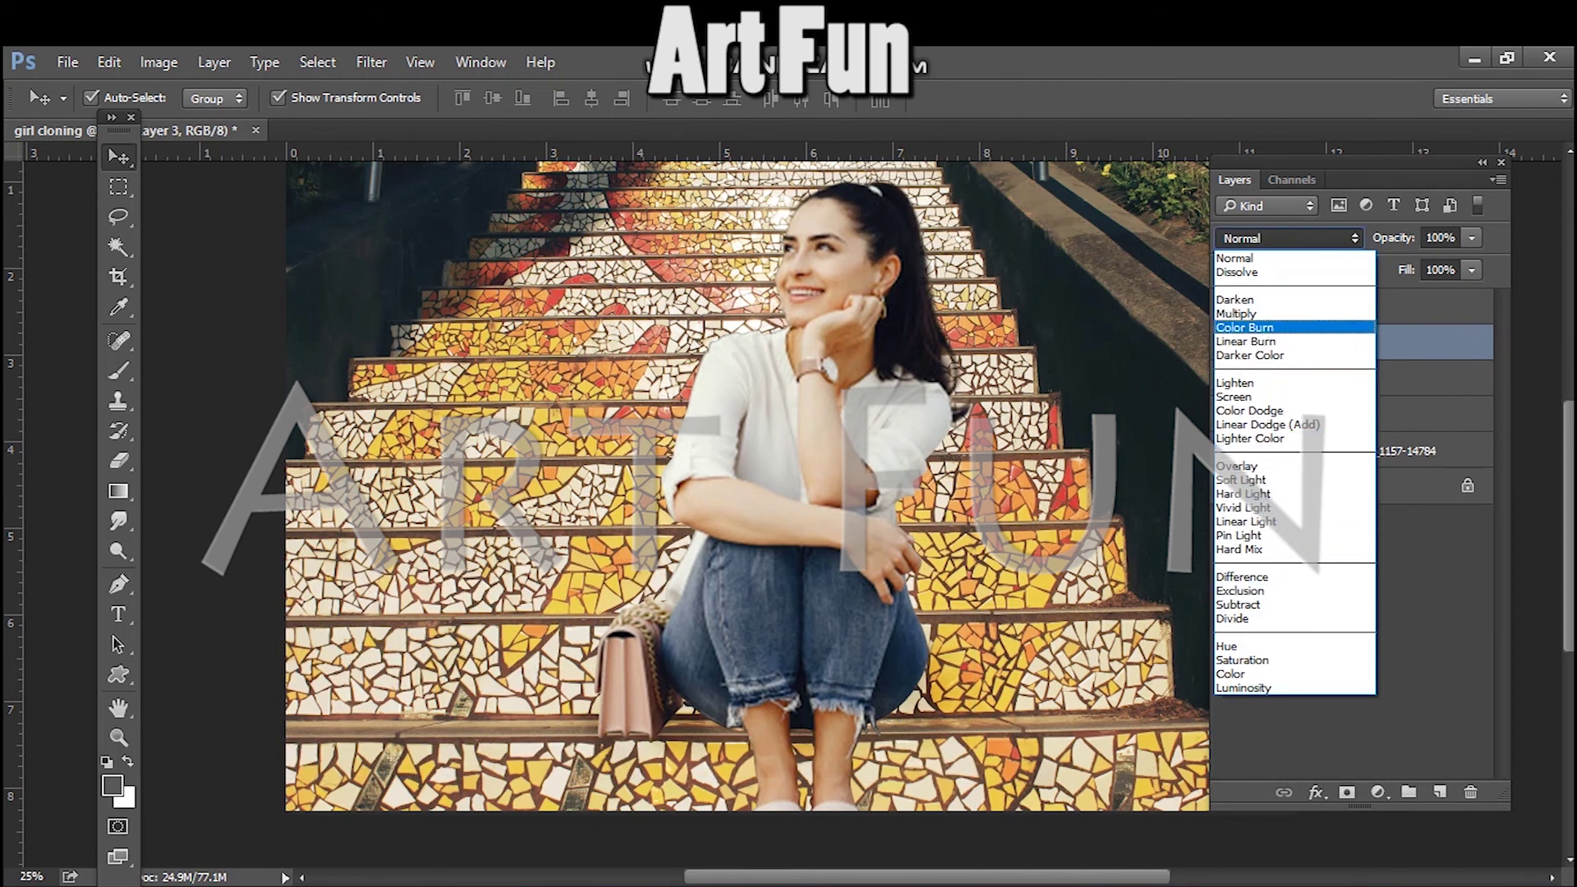
click(1244, 327)
key(b)
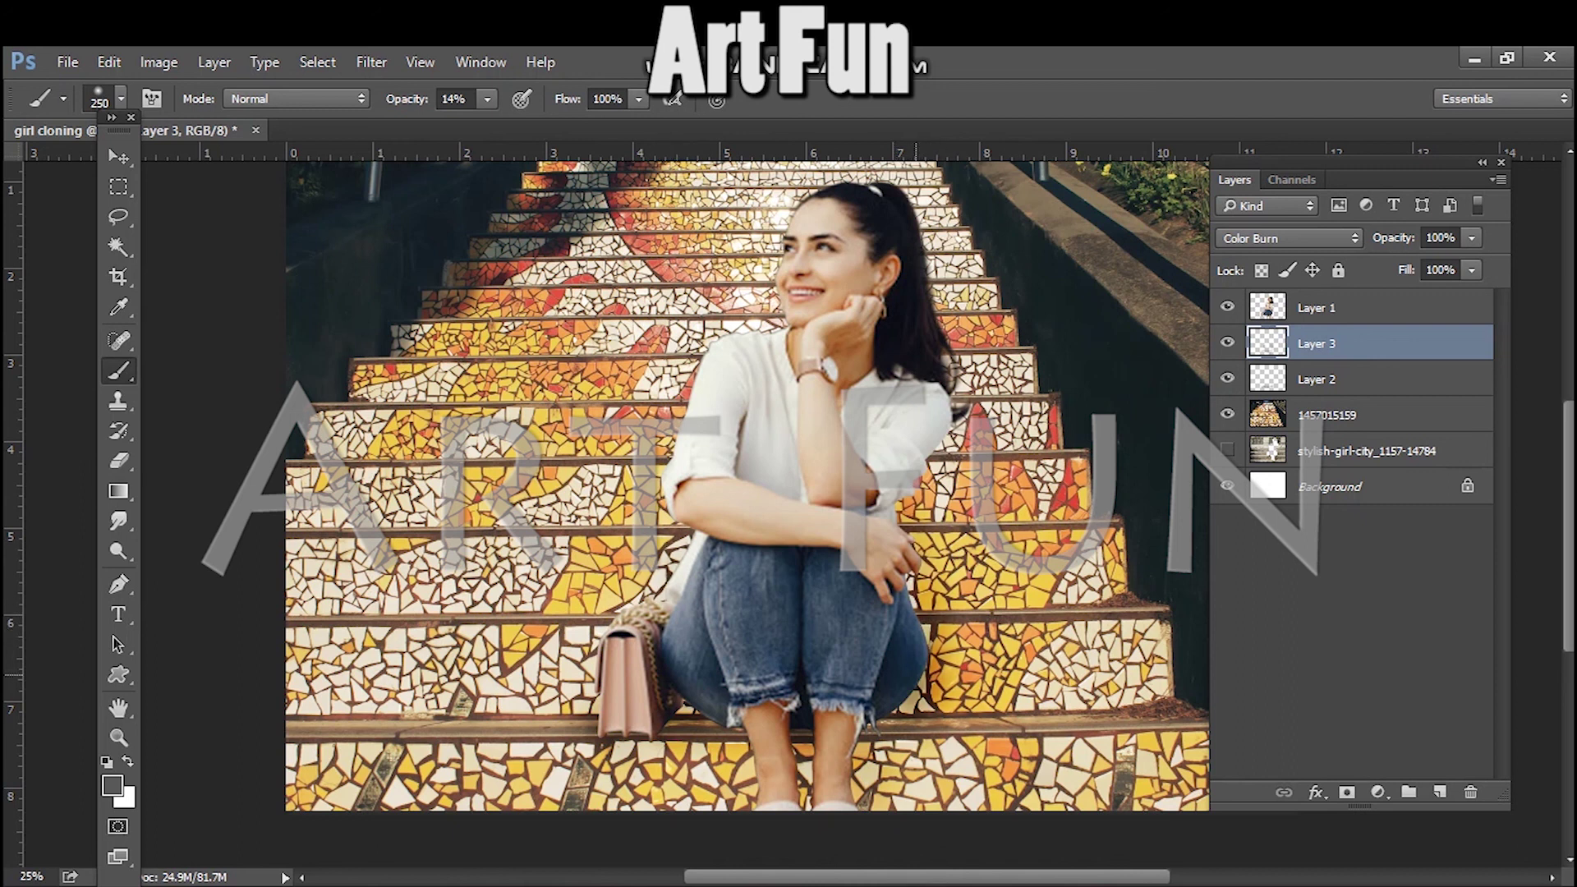
click(118, 460)
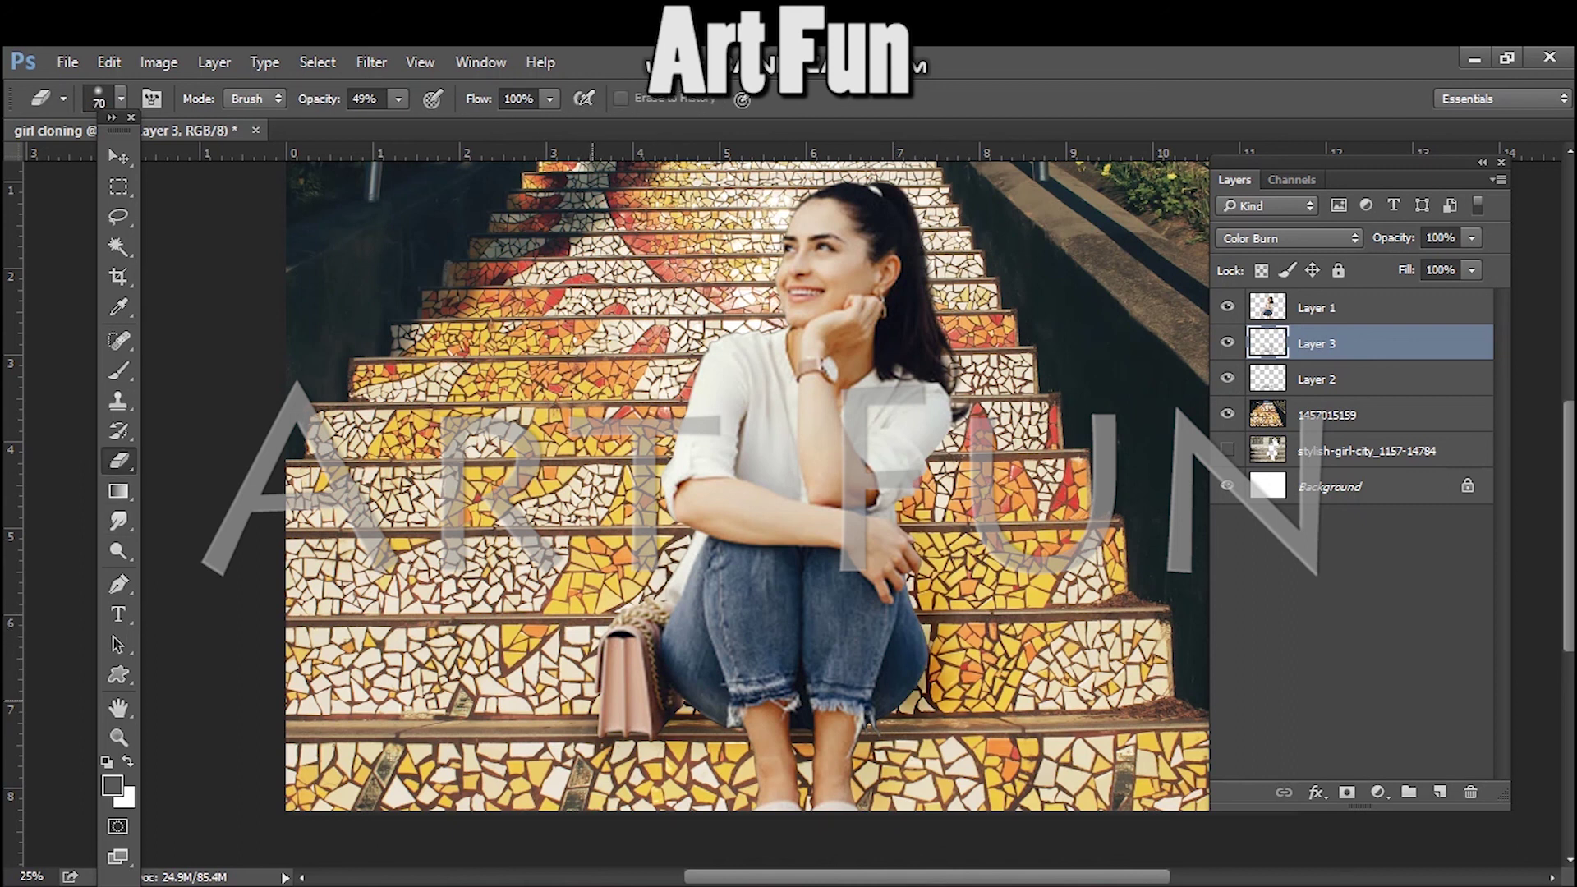
- Add another new layer directly above Layer 3 and choose a darker gray as the brush's foreground color
click(1439, 792)
click(118, 370)
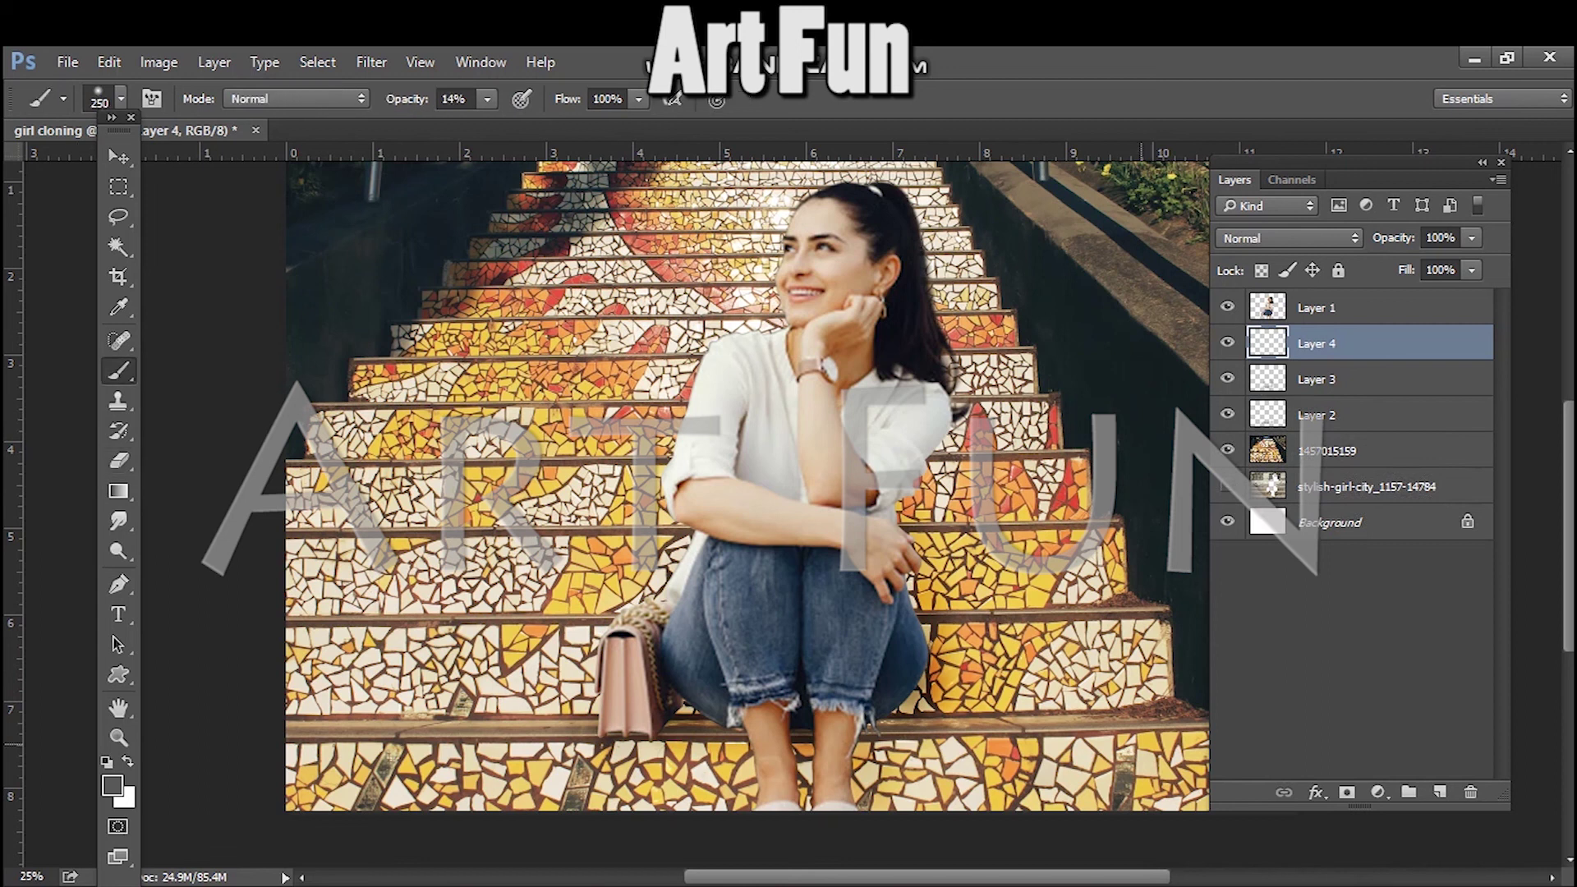
click(112, 785)
click(280, 476)
click(805, 227)
- Set Layer 4's blend mode to Color Burn and brush a shadow stroke around the base of the handbag
click(1288, 238)
click(1244, 327)
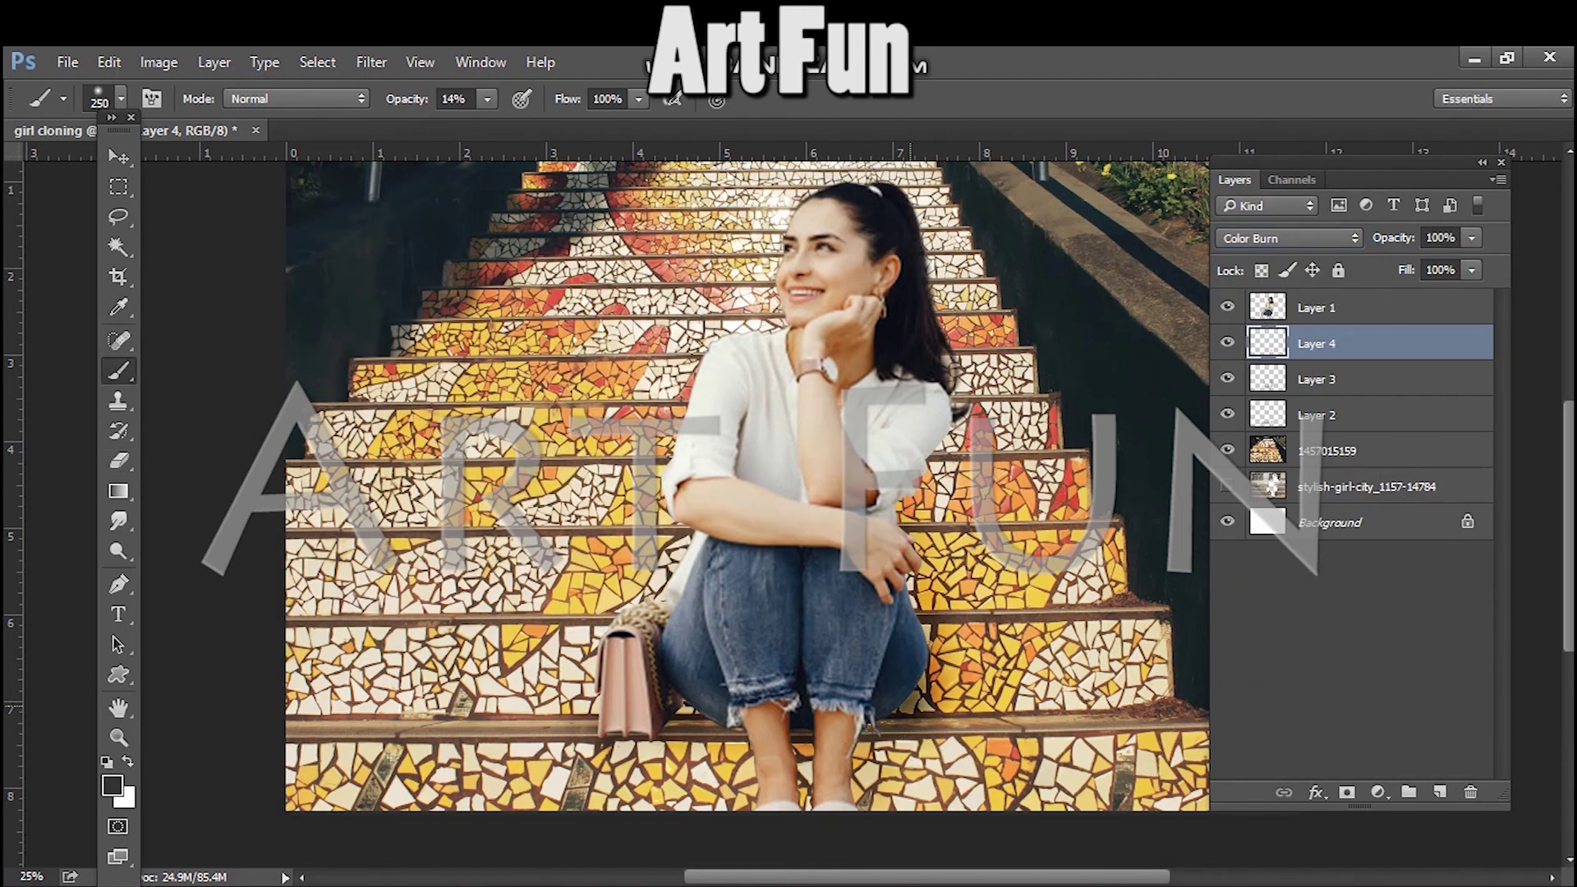
drag(631, 715, 683, 697)
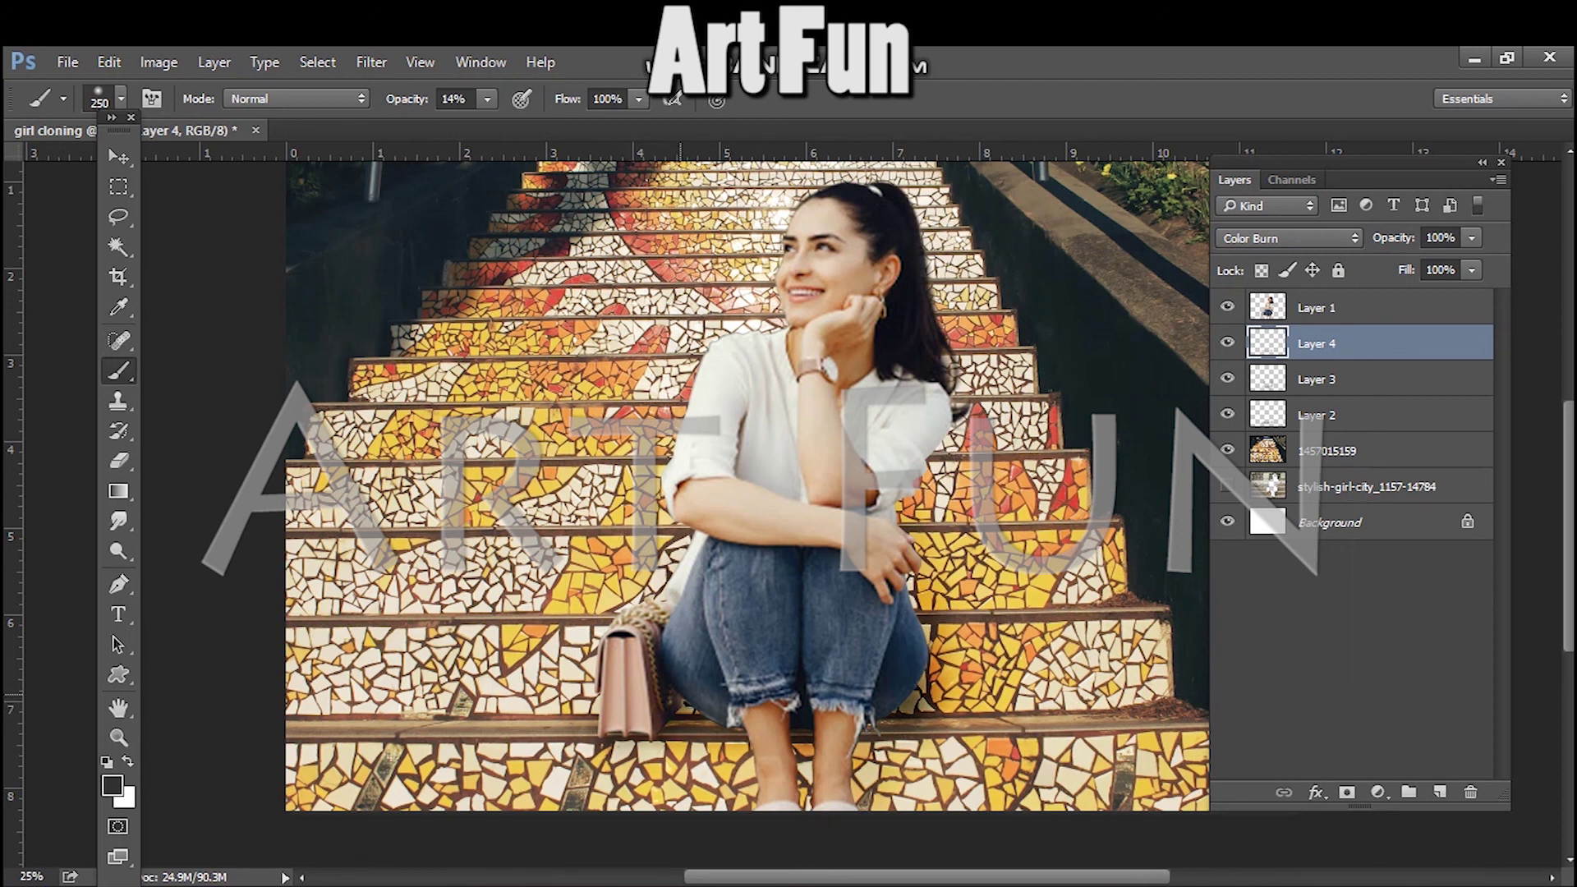